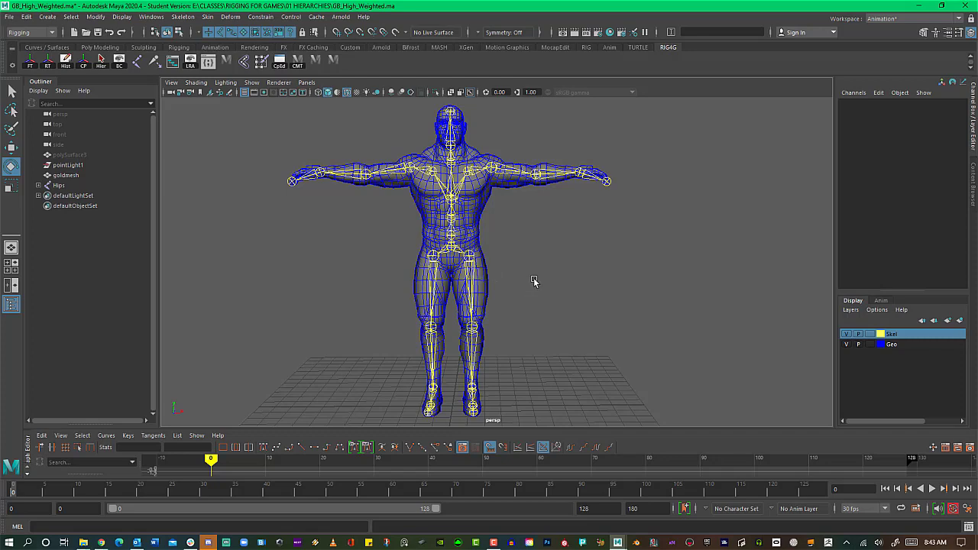
Examine the joint skeleton inside the character mesh from the front, the side and above.
alt+drag(531, 285, 507, 258)
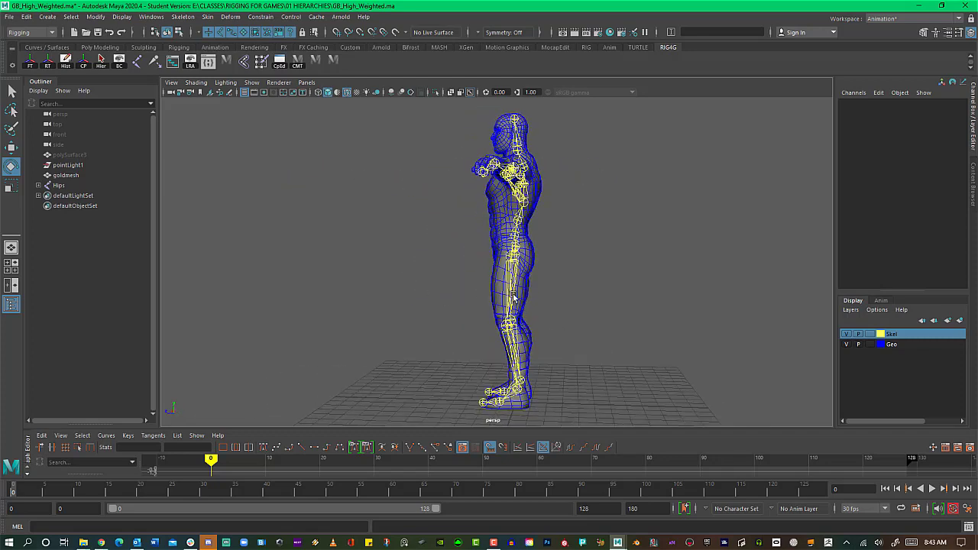
alt+drag(568, 361, 661, 402)
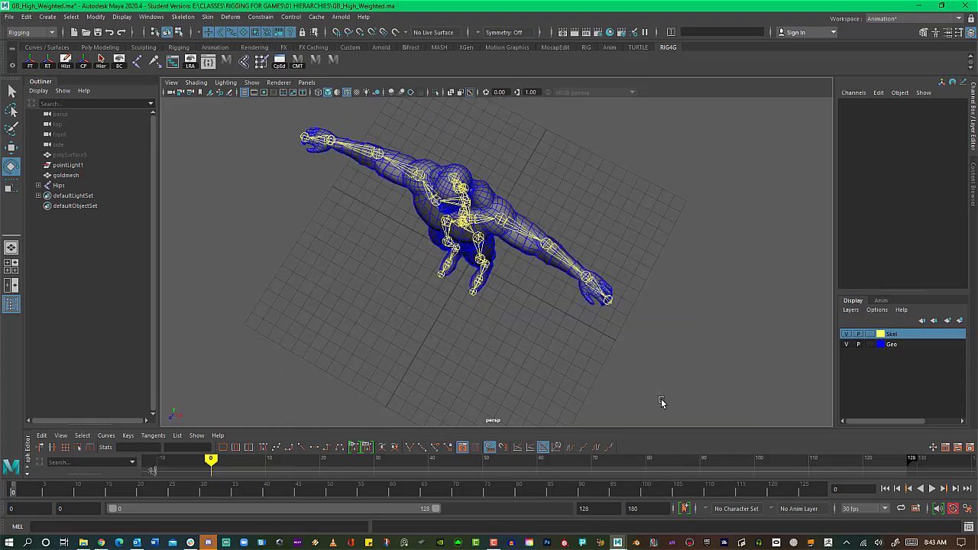
alt+drag(547, 245, 474, 276)
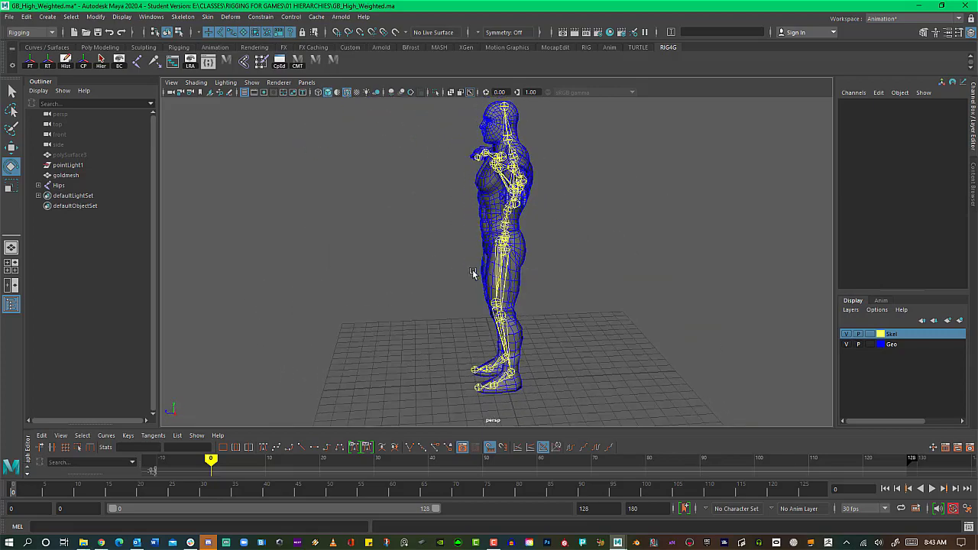
mouse_move(545, 312)
alt+mouse_down()
mouse_move(541, 300)
mouse_move(614, 319)
mouse_move(670, 314)
mouse_move(530, 307)
alt+mouse_up()
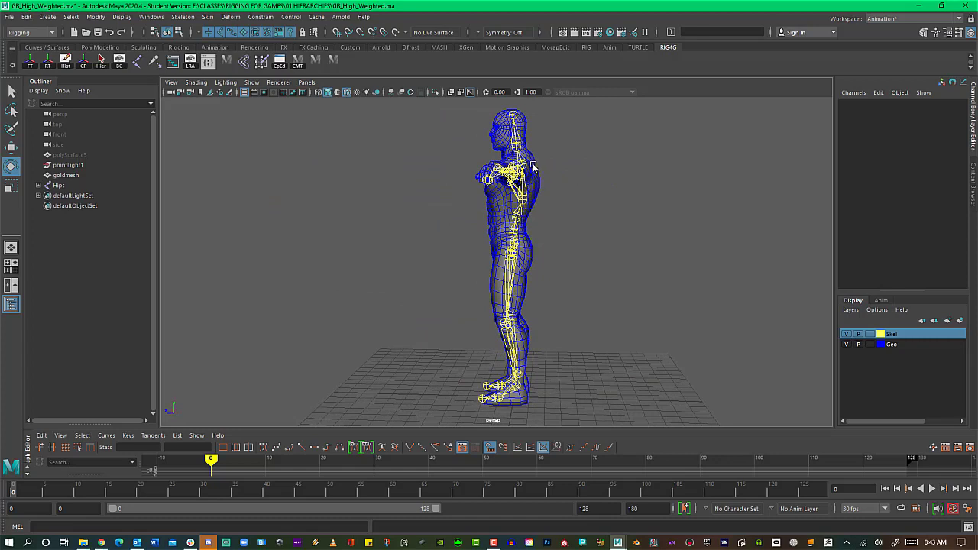
mouse_move(527, 232)
alt+mouse_down()
mouse_move(651, 236)
mouse_move(515, 234)
mouse_move(541, 235)
alt+mouse_up()
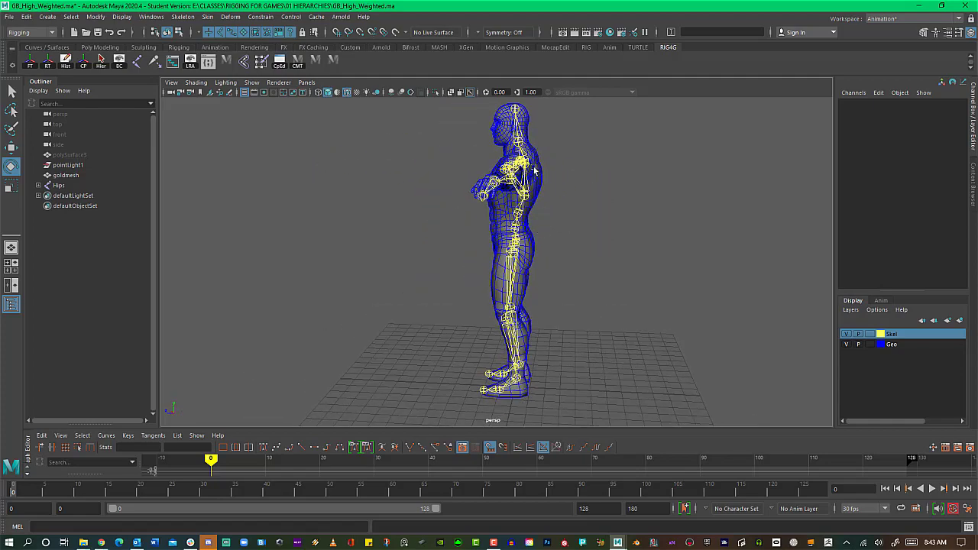
alt+drag(533, 166, 501, 151)
alt+drag(584, 163, 571, 129)
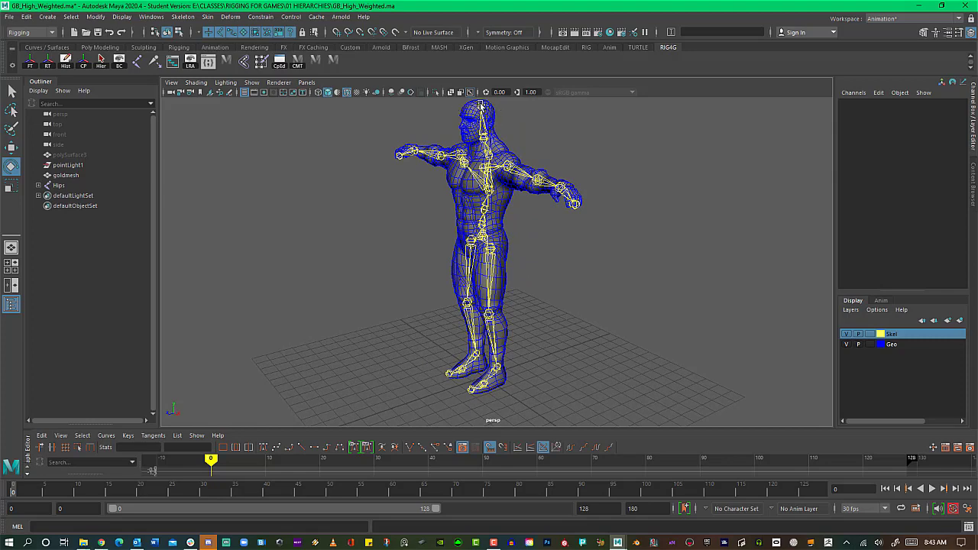
alt+drag(570, 164, 616, 211)
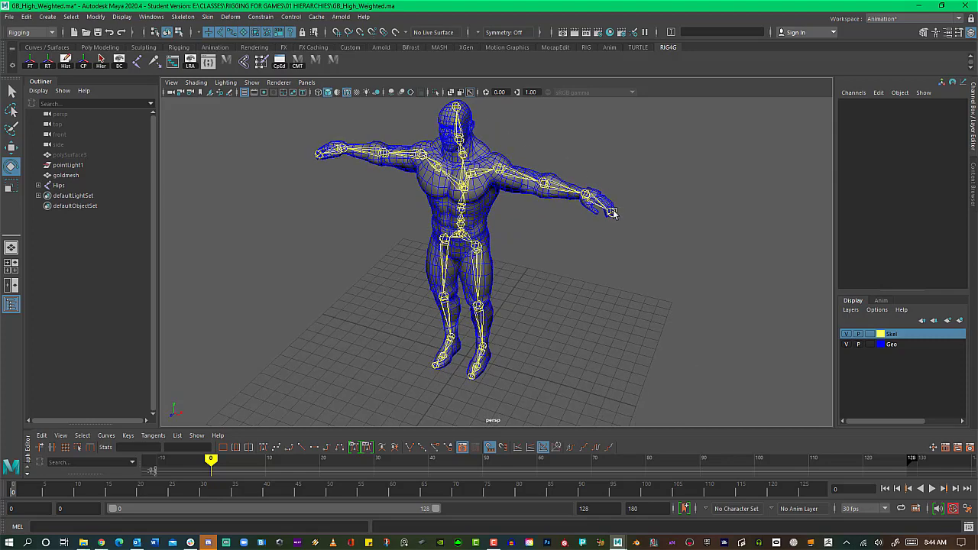
alt+drag(622, 164, 594, 157)
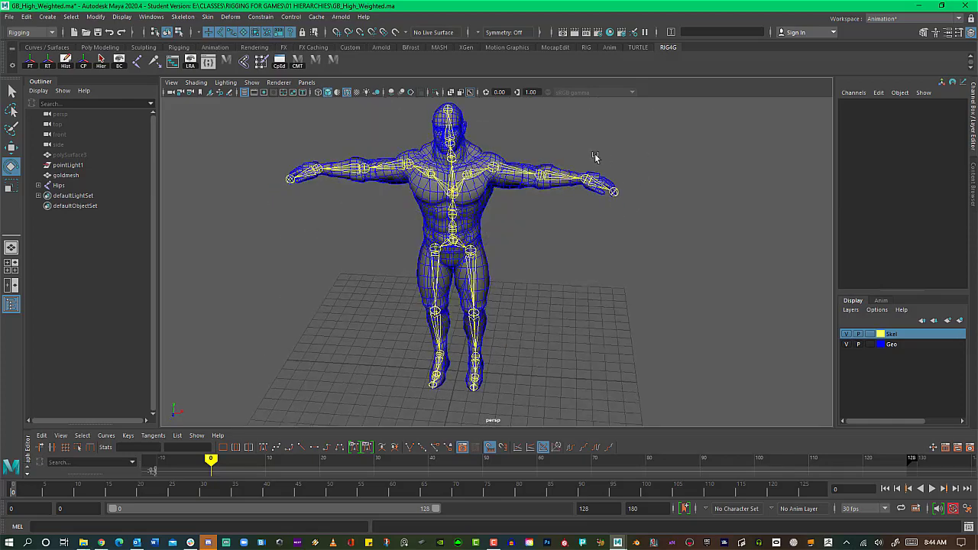
alt+drag(550, 273, 639, 368)
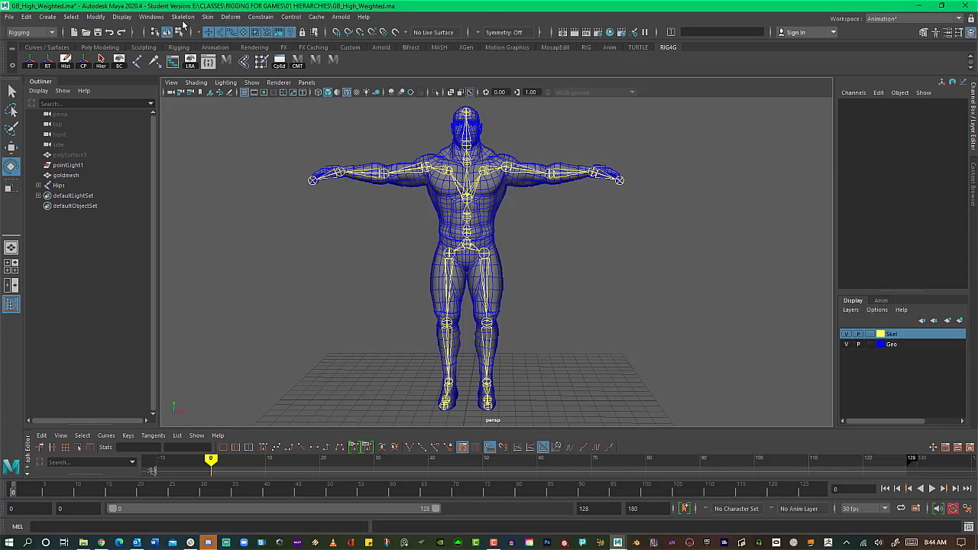
Review the Skeleton joint commands and the transform display options for the left knee joint.
click(183, 17)
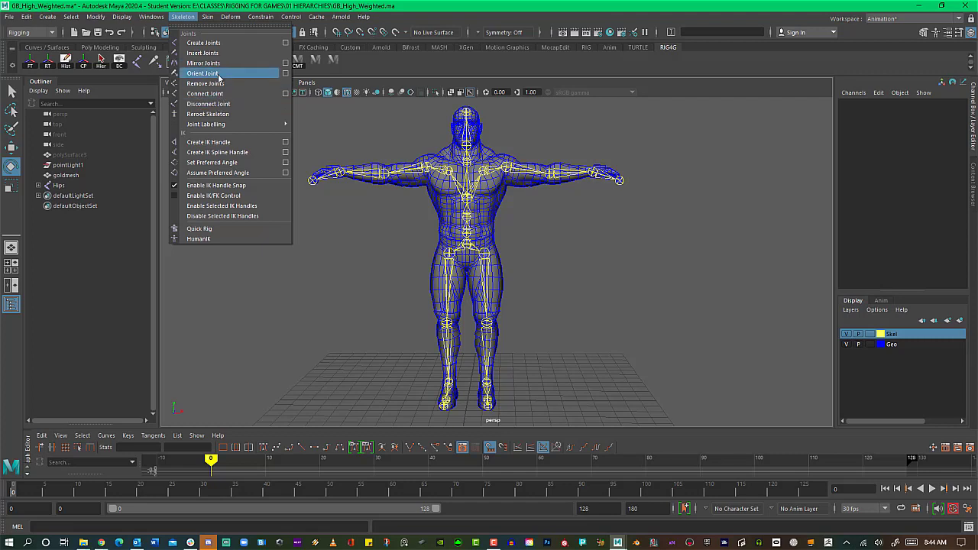
click(342, 116)
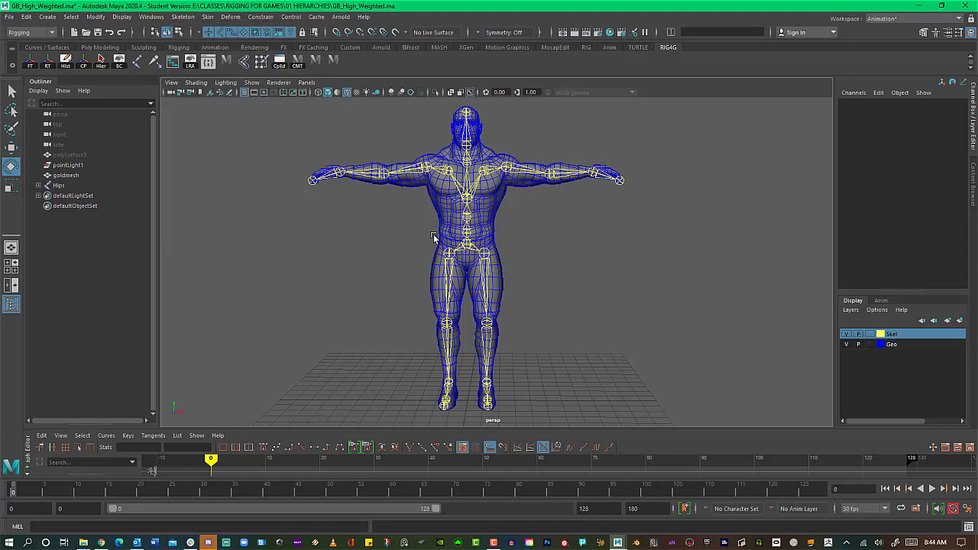
click(486, 338)
click(122, 17)
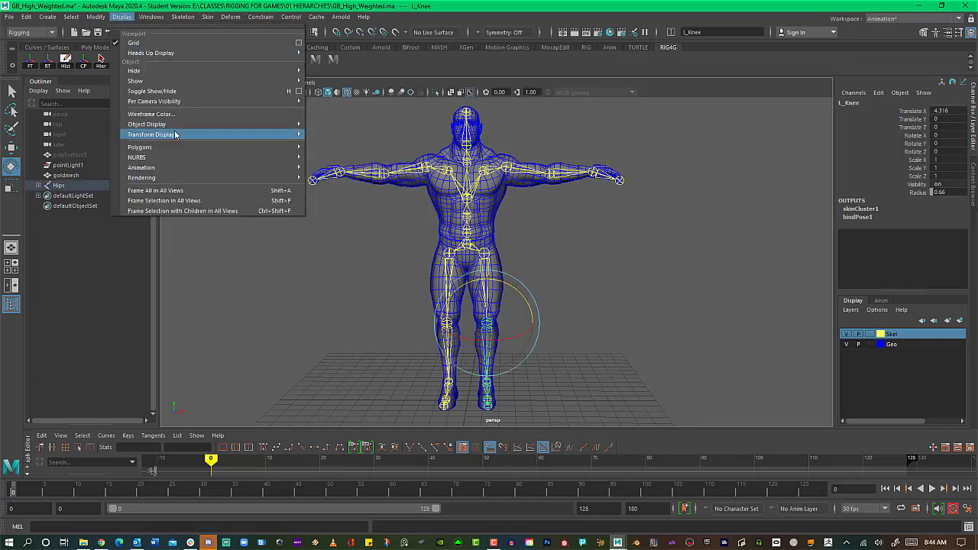
mouse_move(171, 134)
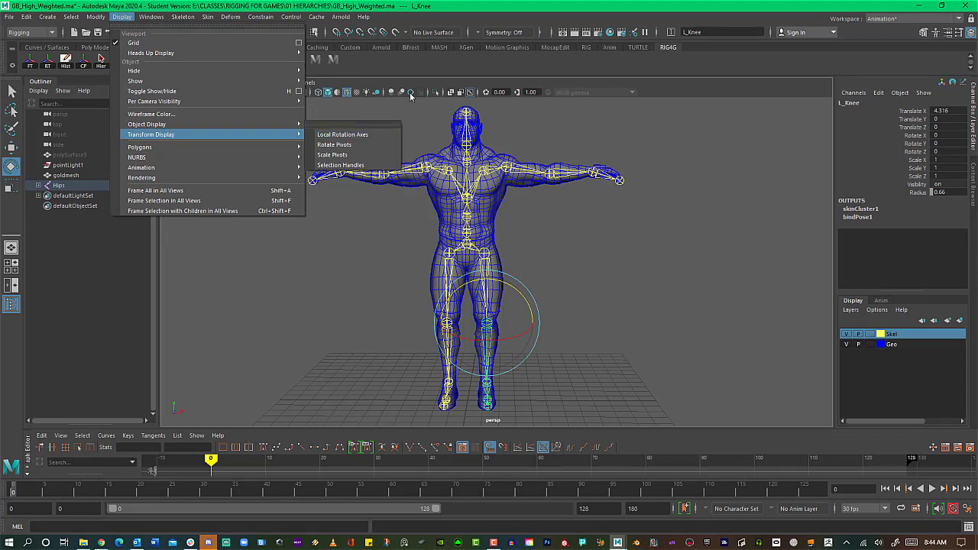
click(413, 98)
click(505, 368)
click(486, 325)
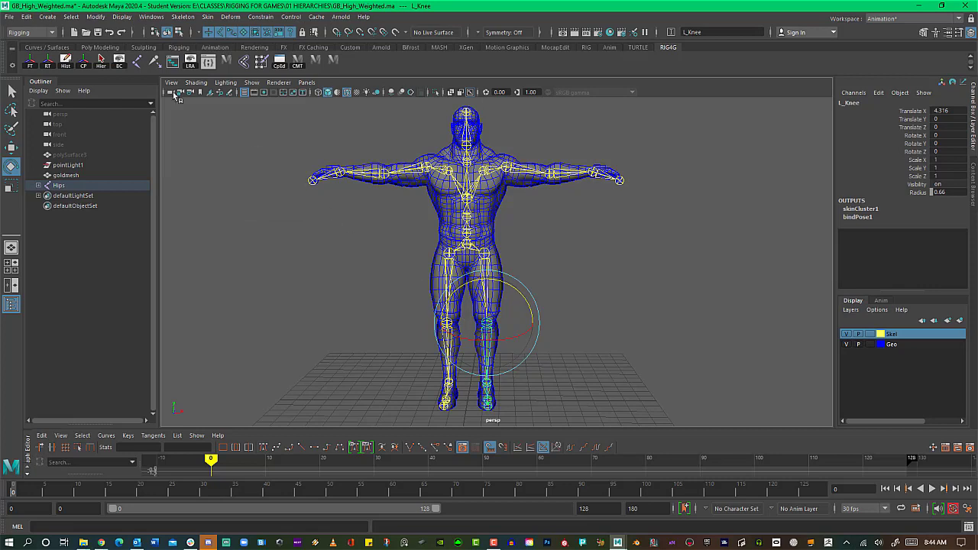
Switch to component mode and show the local rotation axes of the left knee's joint chain.
click(180, 32)
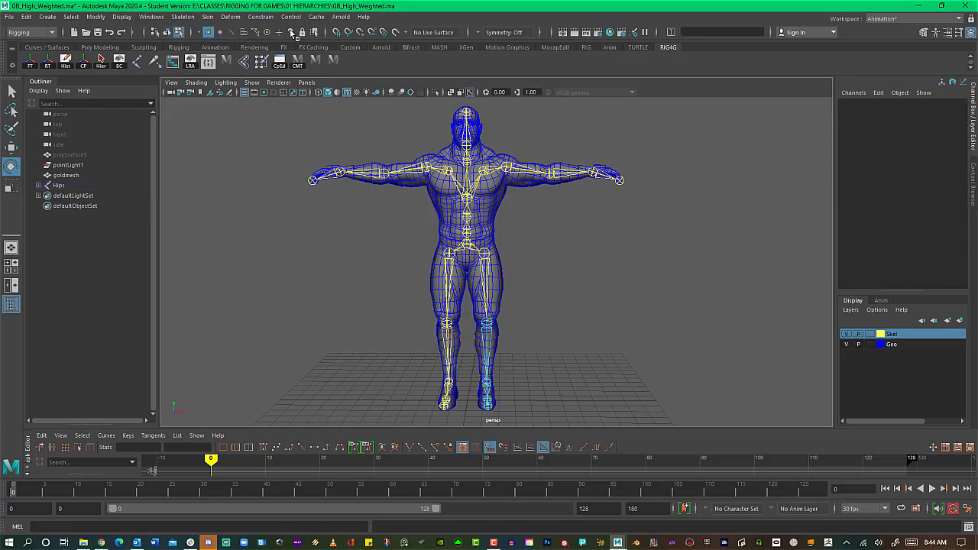
right_click(302, 36)
click(321, 36)
Hide the local rotation axes again and return to object mode with nothing selected.
right_click(291, 34)
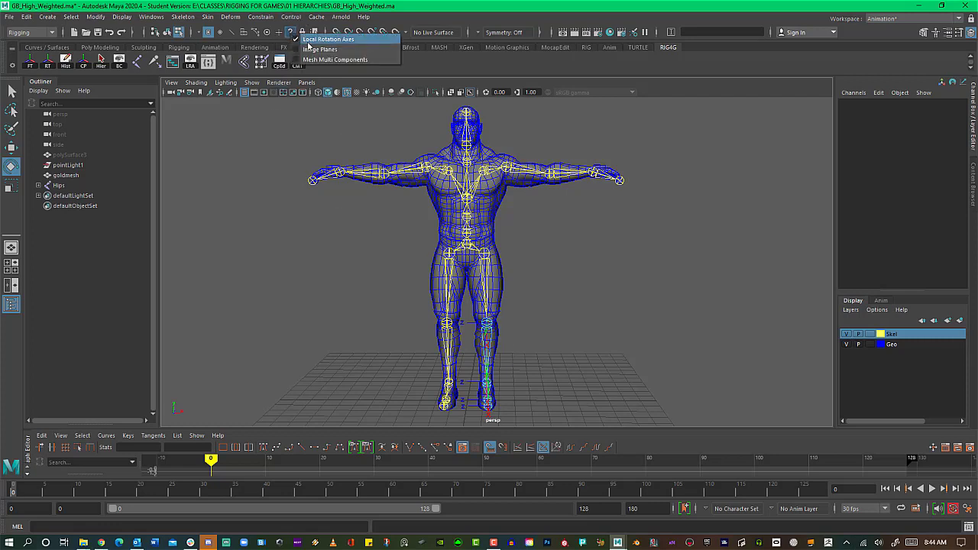
click(300, 40)
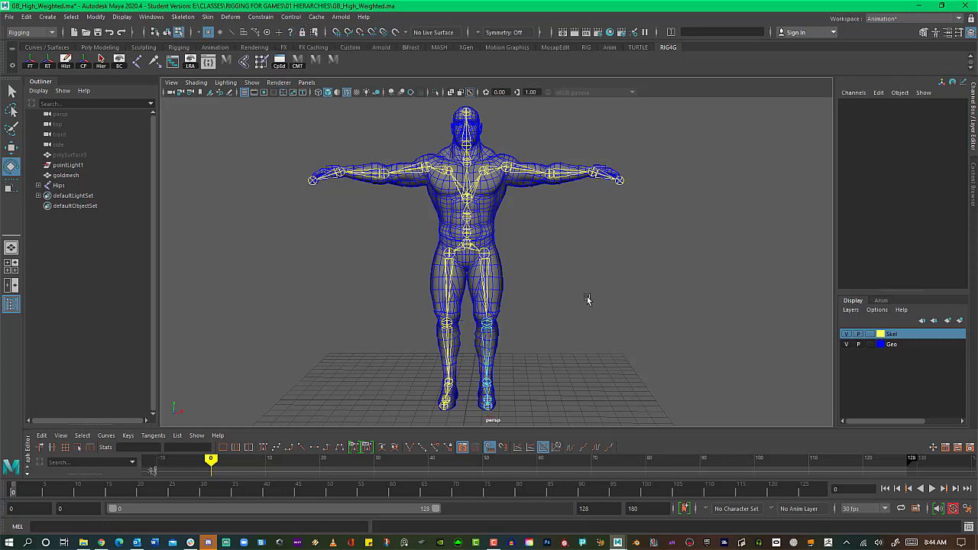
alt+drag(589, 300, 548, 311)
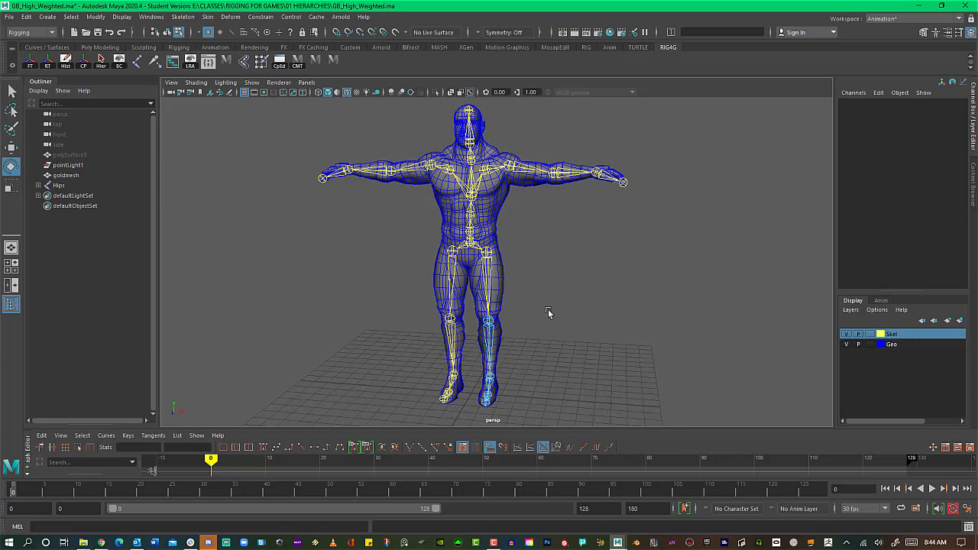
right_click(493, 329)
right_drag(522, 291, 499, 309)
alt+drag(526, 279, 516, 275)
key(F8)
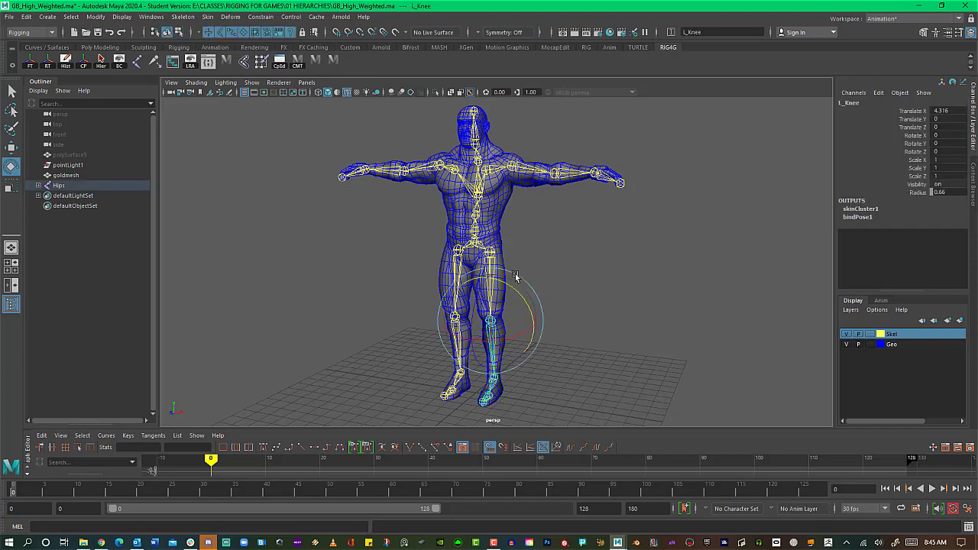
click(570, 265)
mouse_move(543, 289)
alt+mouse_down()
mouse_move(561, 295)
mouse_move(505, 290)
mouse_move(535, 295)
alt+mouse_up()
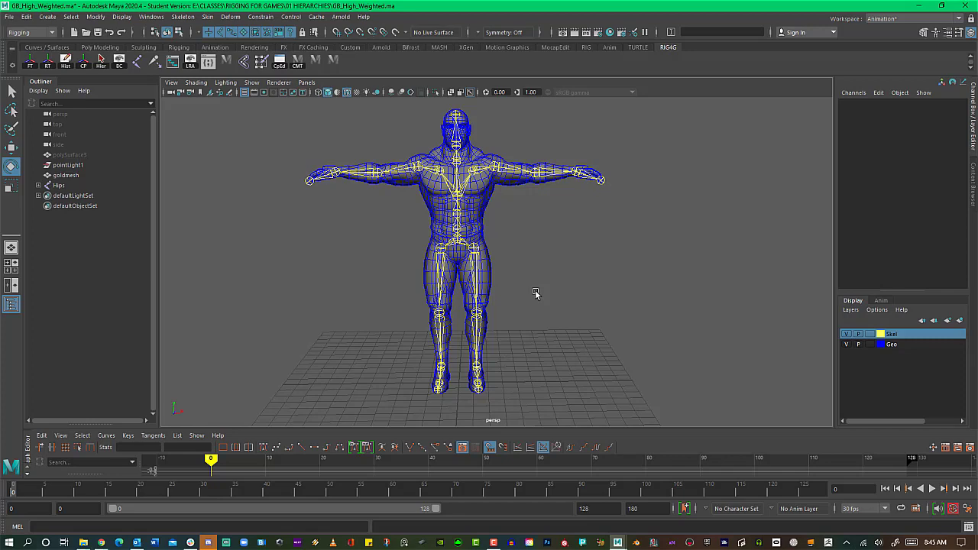
Inspect the goldmesh body's UV layout in the UV Editor, placed beside the character in the viewport.
click(431, 205)
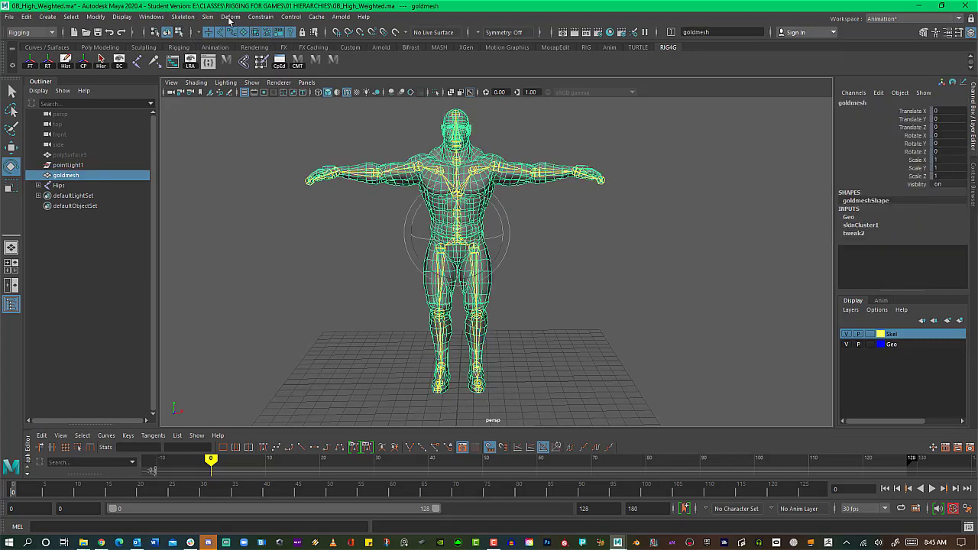
click(207, 17)
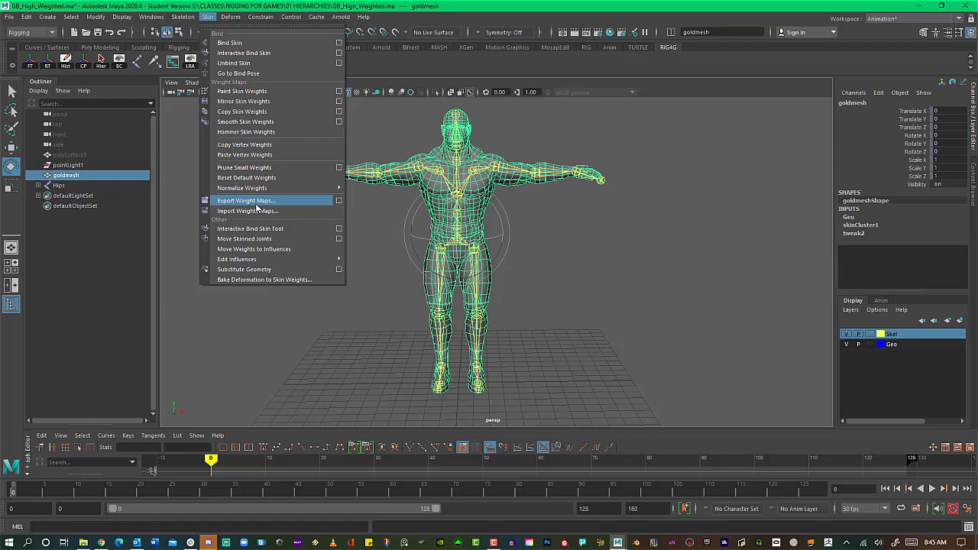
click(230, 16)
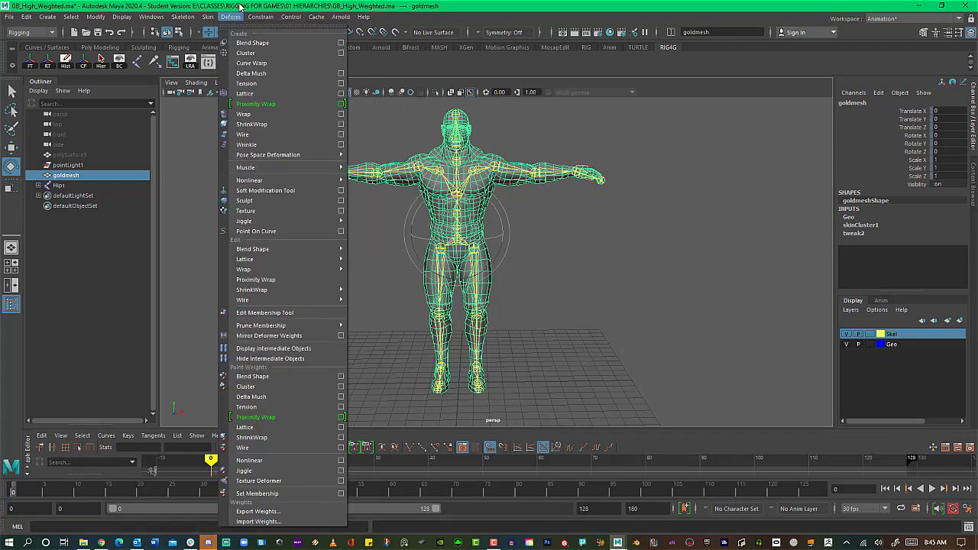
mouse_move(159, 23)
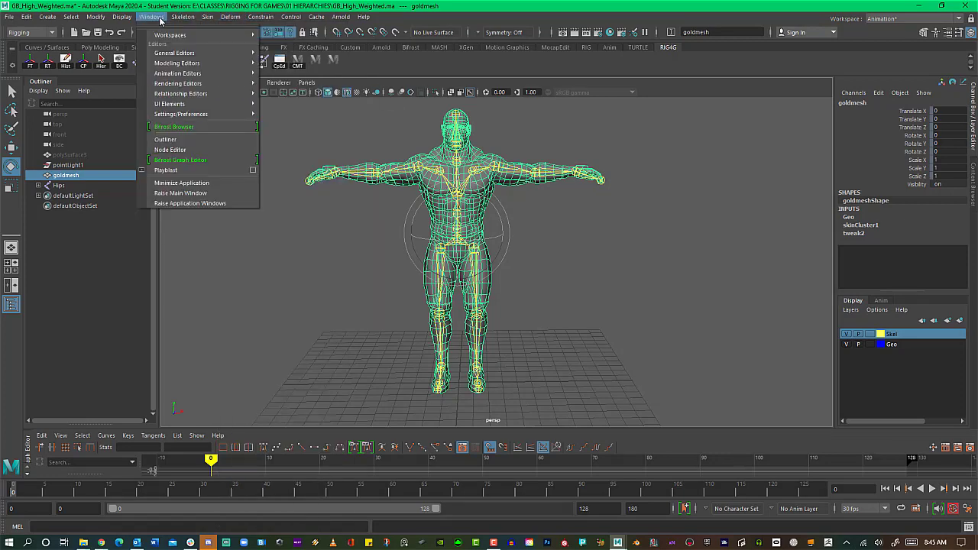
mouse_move(180, 64)
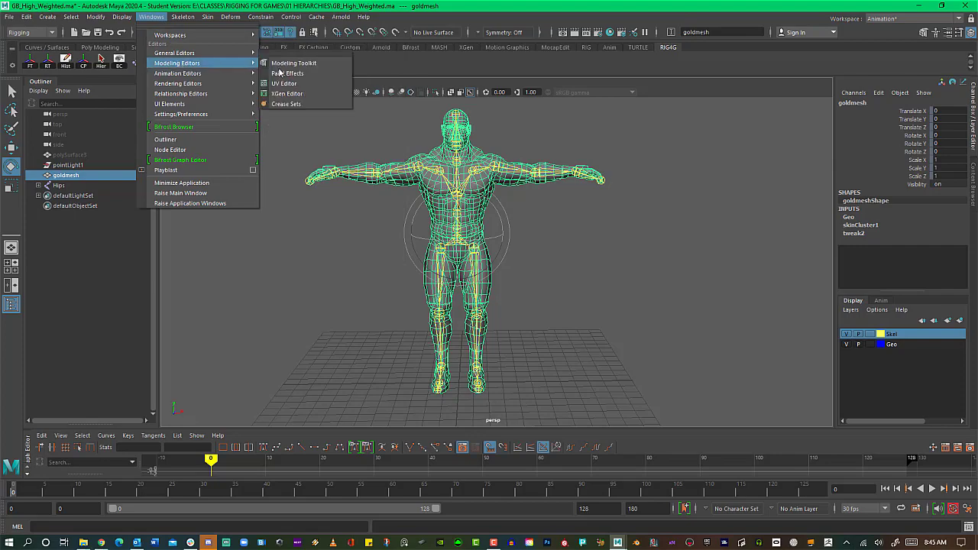
click(317, 83)
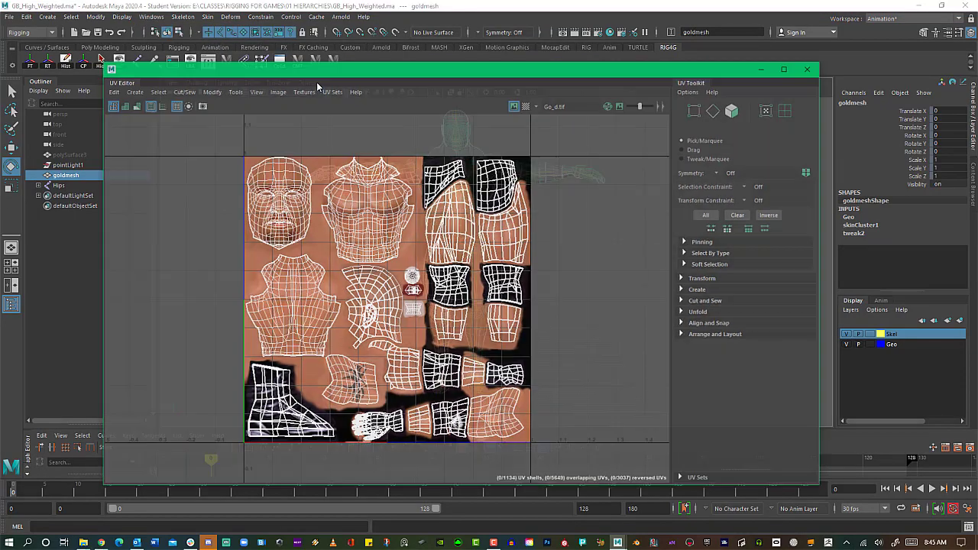
drag(250, 75, 634, 90)
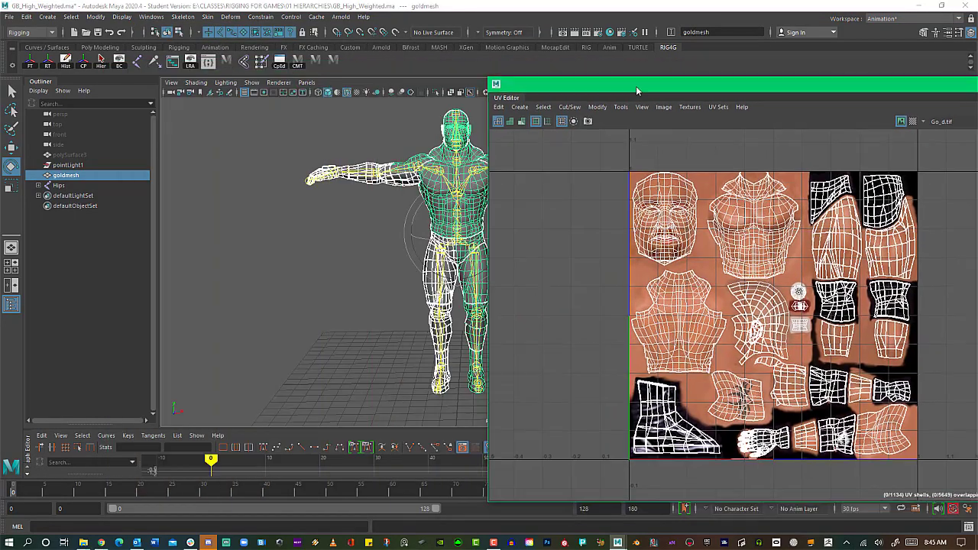
alt+middle_drag(306, 315, 209, 332)
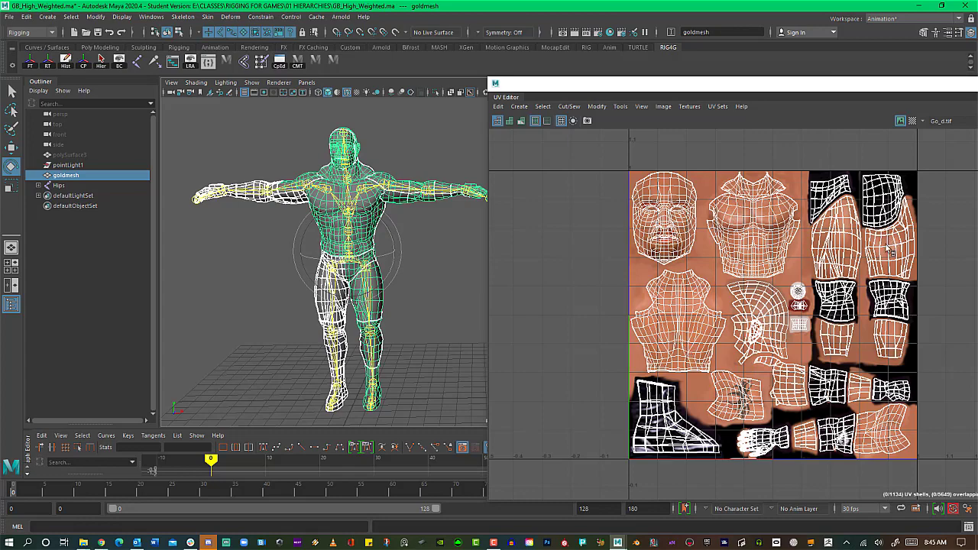
Close the UV Editor and deselect the goldmesh body.
drag(712, 90, 683, 85)
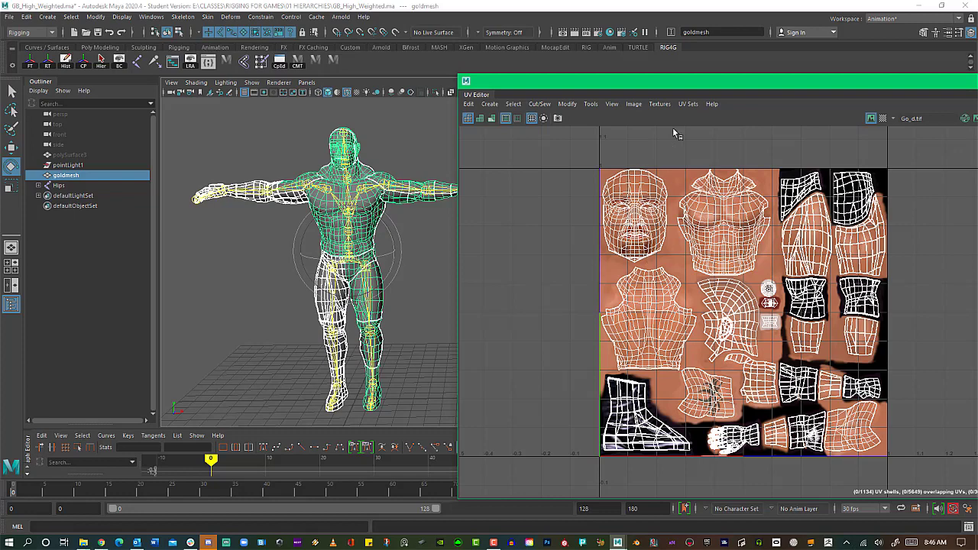
drag(701, 86, 436, 107)
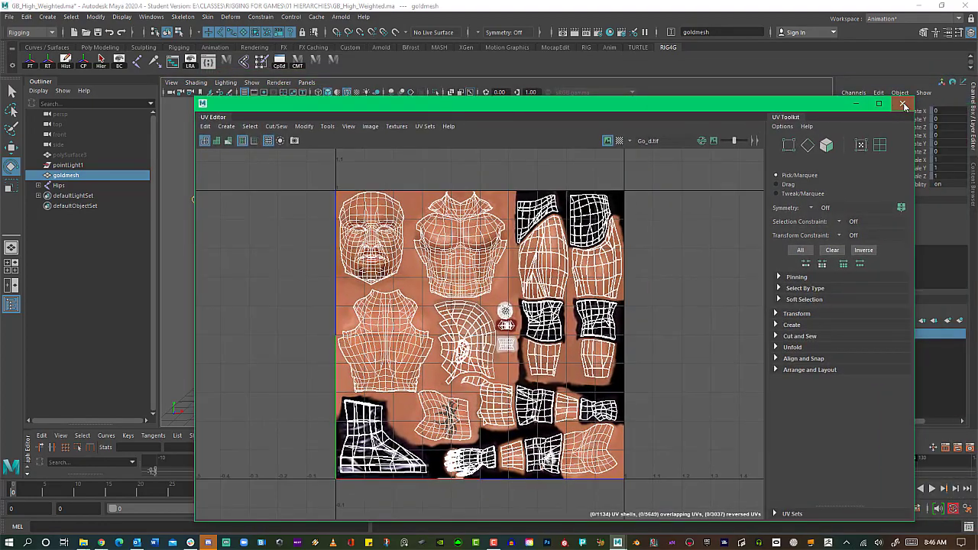
click(902, 102)
click(690, 205)
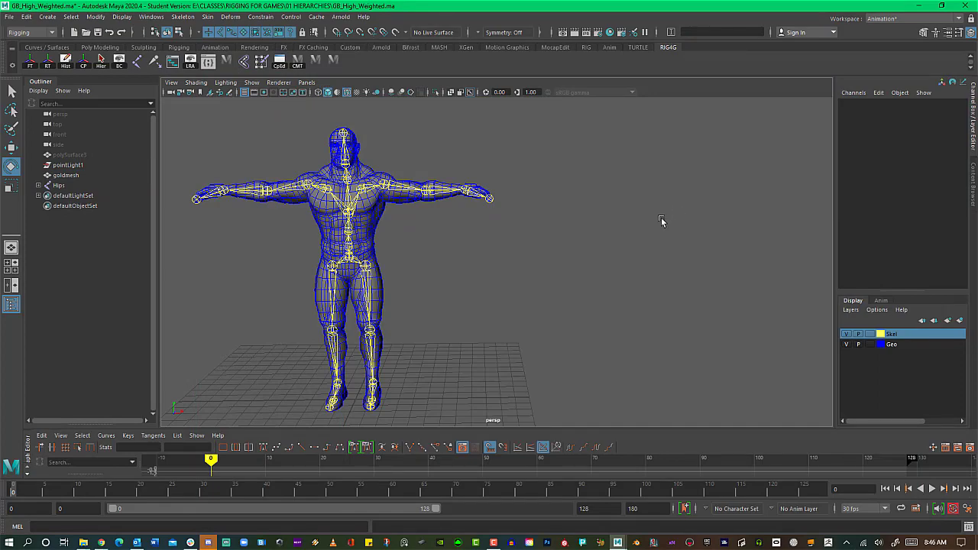
alt+middle_drag(622, 213, 651, 213)
alt+right_drag(650, 213, 670, 217)
alt+drag(670, 217, 617, 235)
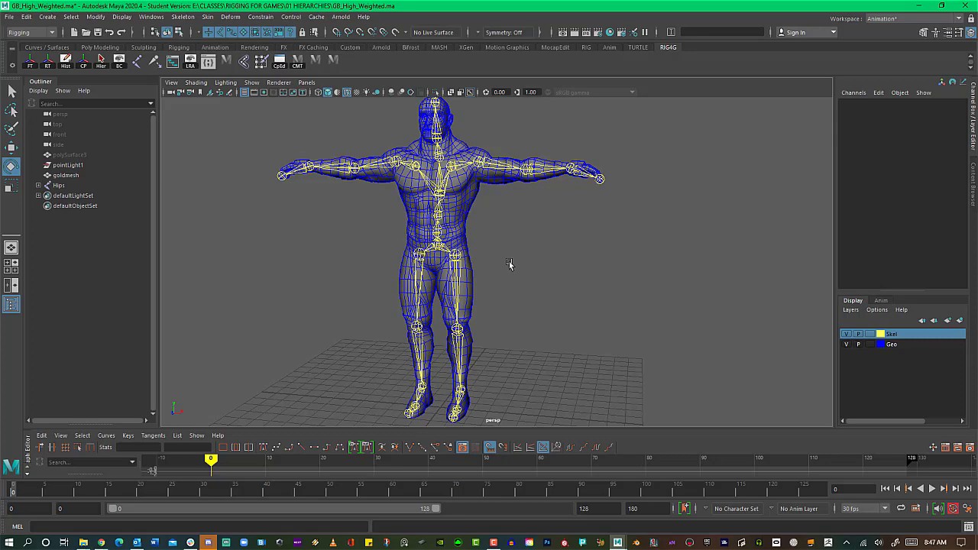
Switch to Chrome and view the start of the Maya Downloads page on comet-cartoons.com.
key(alt+Tab)
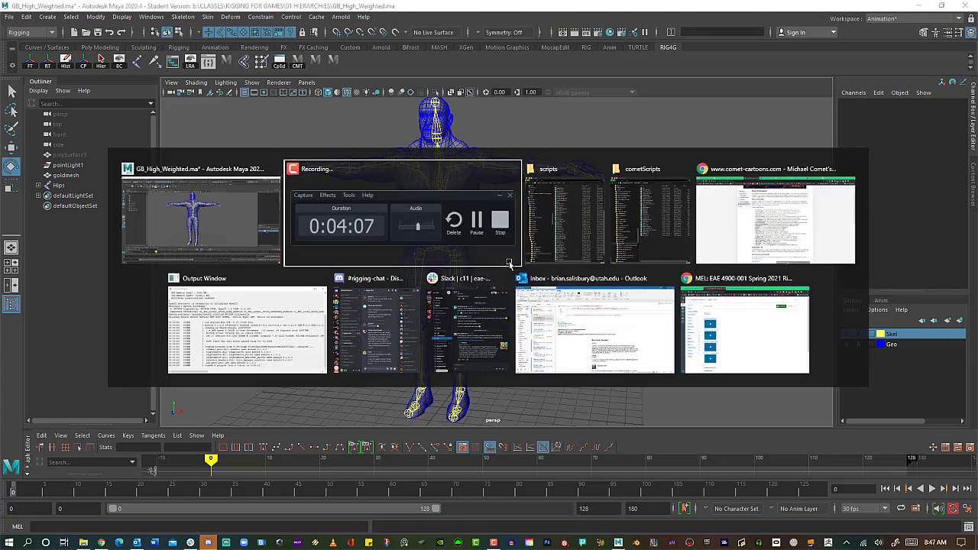
key(alt+Tab)
key(alt+Tab)
key(alt+Tab)
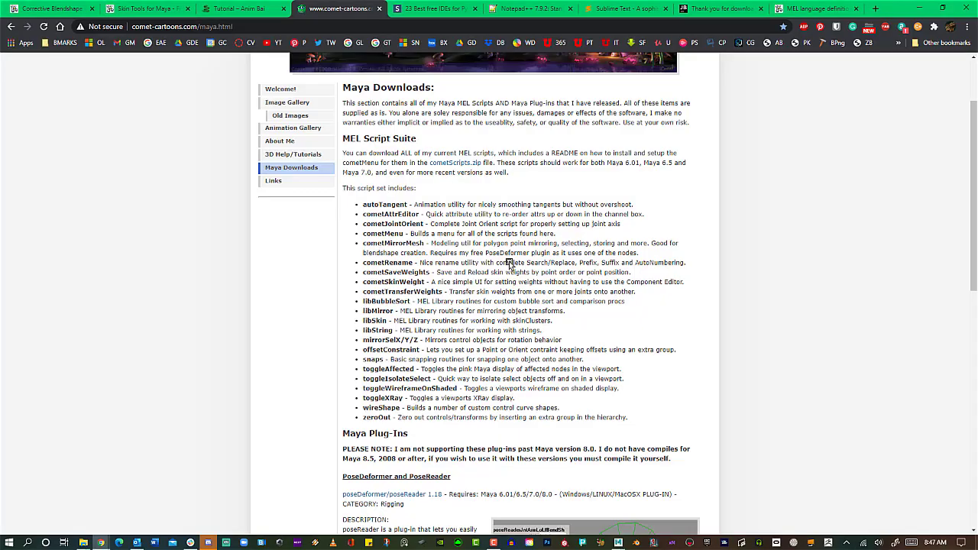
scroll(695, 335, up, 2)
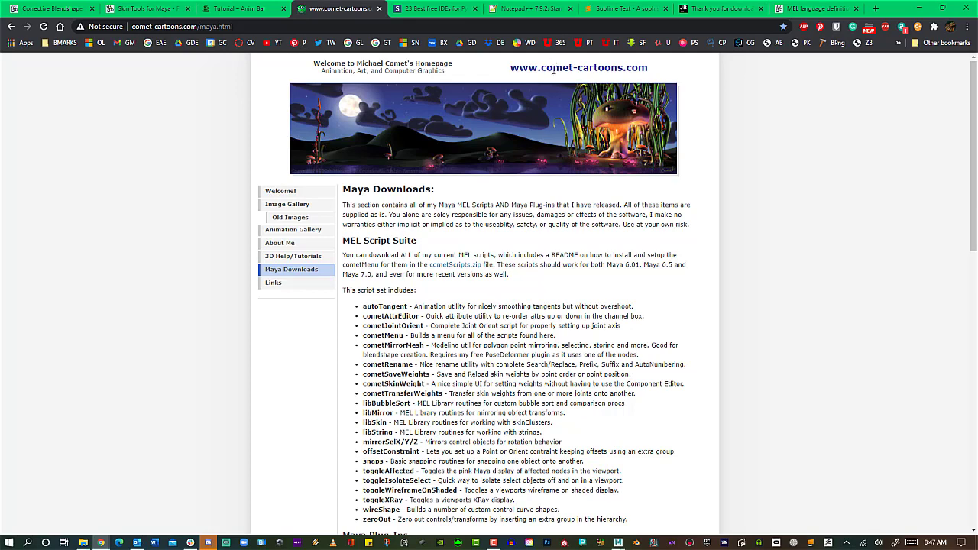
Load the comet-cartoons.com homepage and open its Maya Downloads page to view the cometScripts.zip listing.
click(258, 26)
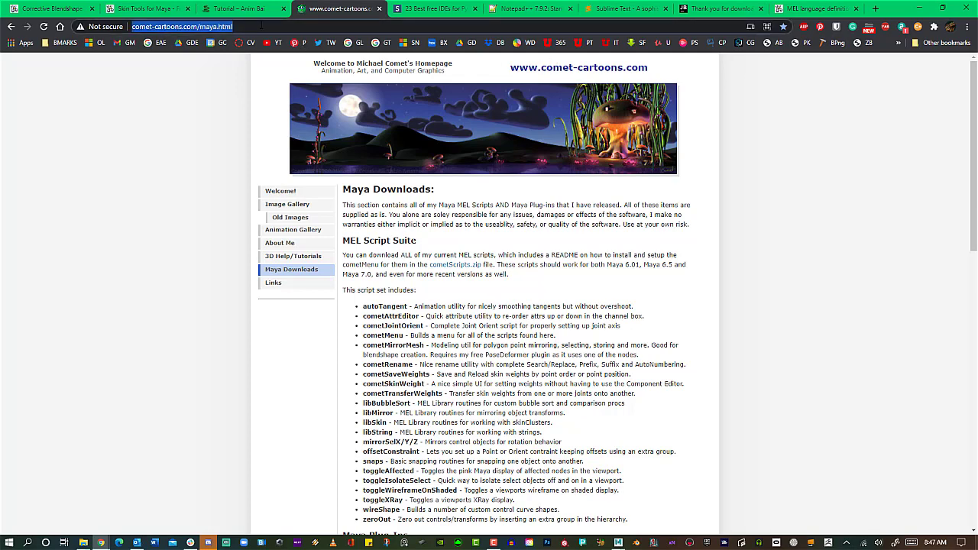
click(259, 26)
key(BackSpace)
key(BackSpace)
key(BackSpace)
key(BackSpace)
key(BackSpace)
key(BackSpace)
key(BackSpace)
key(BackSpace)
key(BackSpace)
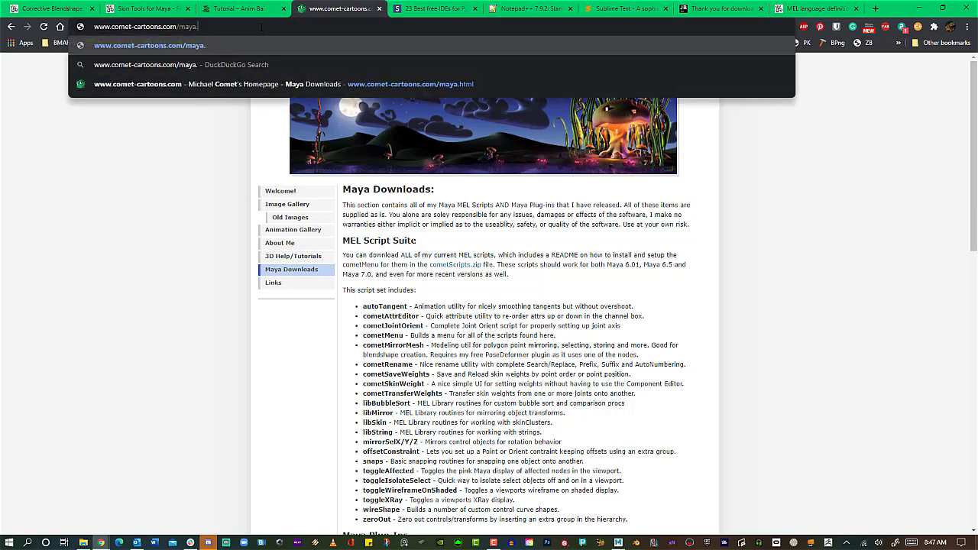
key(Return)
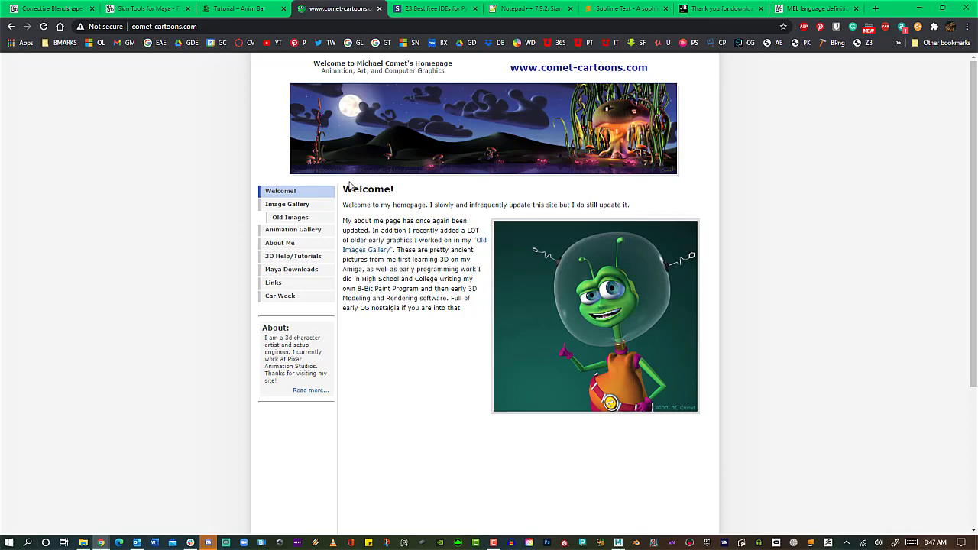
click(300, 273)
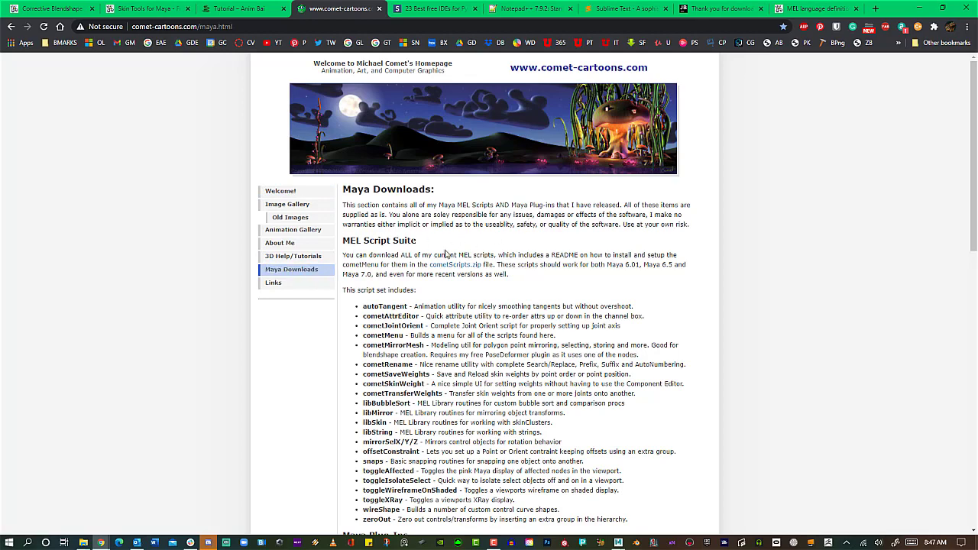
scroll(518, 304, down, 1)
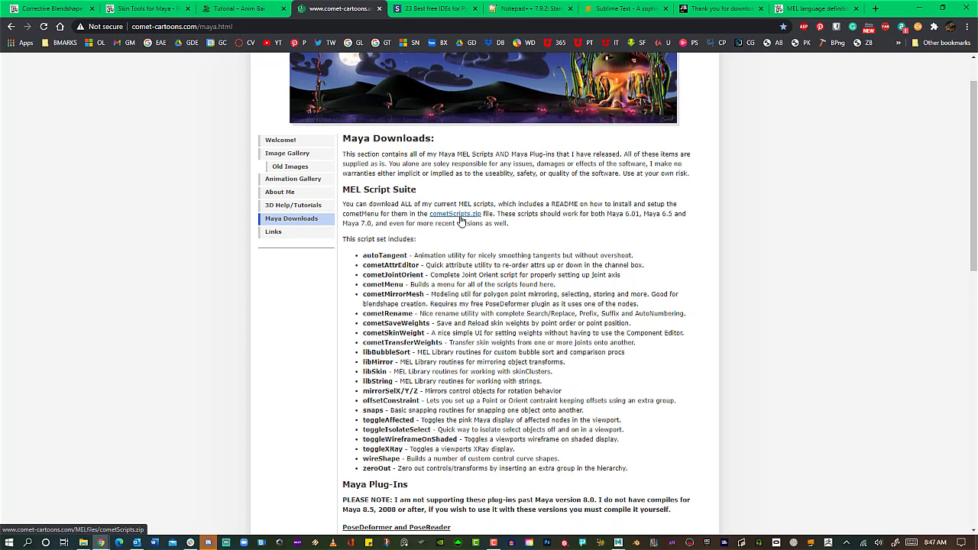
Switch to File Explorer with the Maya scripts folder beside MAYA SCRIPTS, and open the cometScripts folder.
key(alt+Tab)
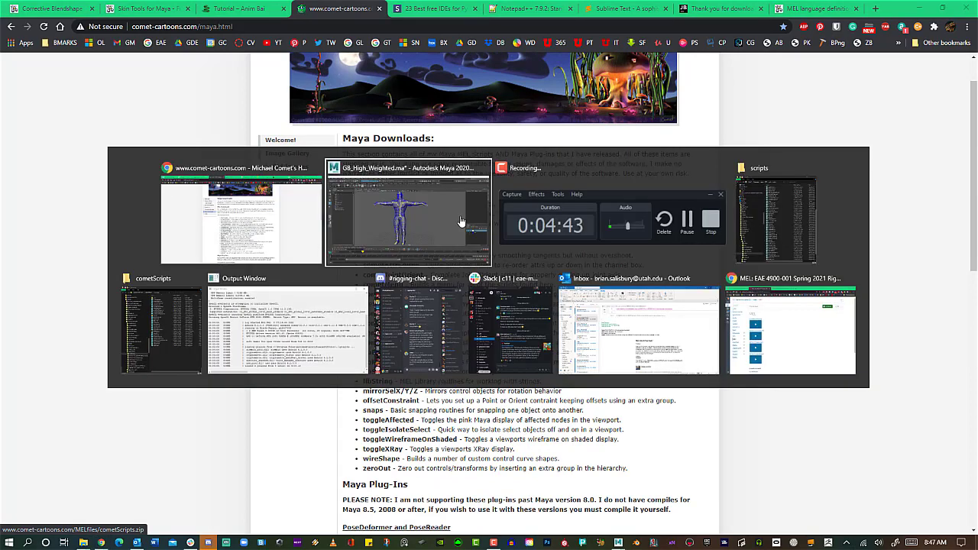
key(alt+Tab)
key(alt+Tab)
key(alt+Tab)
key(alt+Tab)
key(alt+Tab)
key(alt+Tab)
key(alt+Tab)
key(alt+Tab)
key(alt+Tab)
key(alt+Tab)
key(alt+Tab)
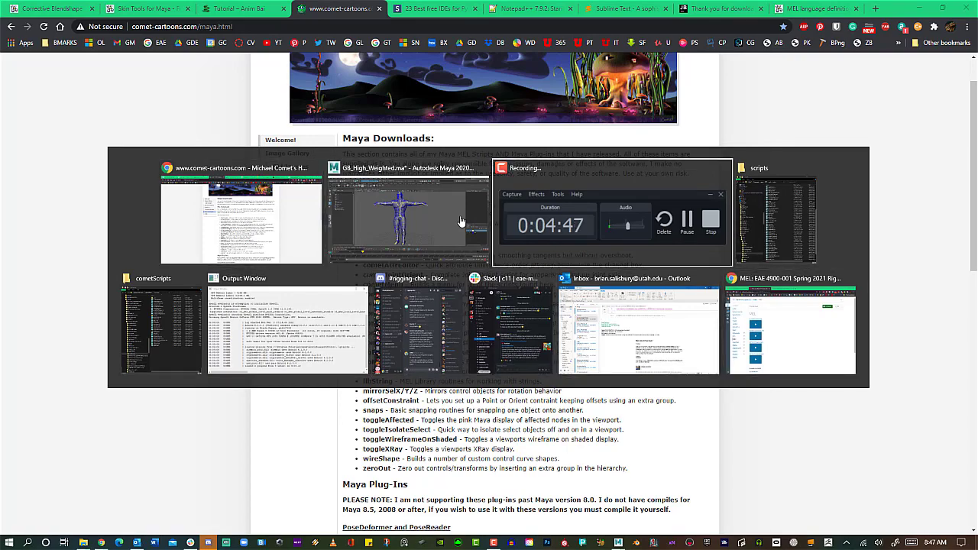
key(alt+Tab)
key(alt+Tab)
key(alt+Tab)
key(alt+Tab)
key(alt+Tab)
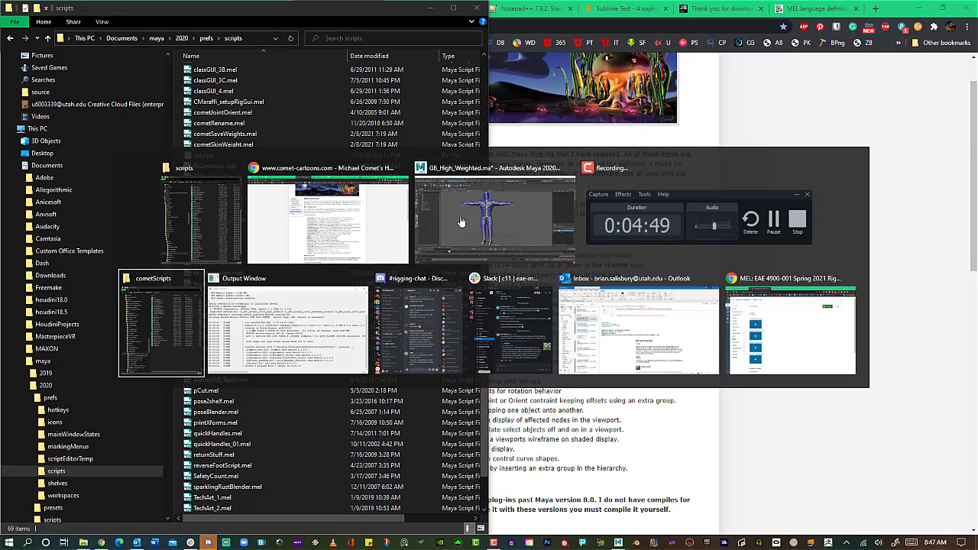
click(671, 38)
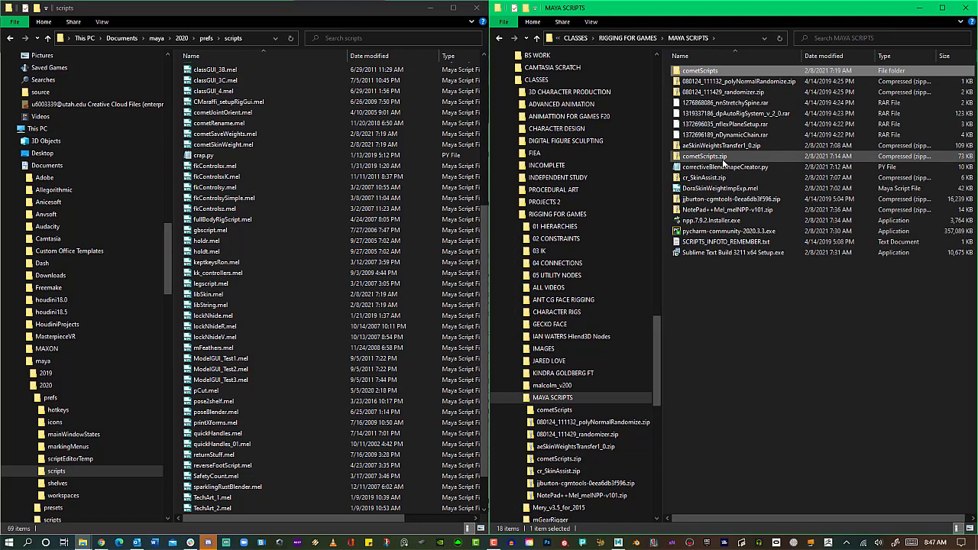
double_click(720, 69)
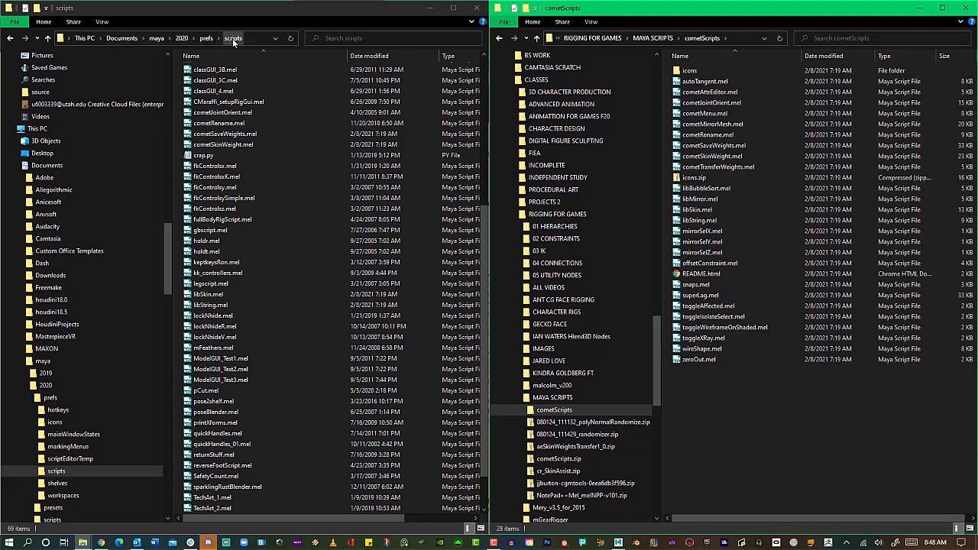
Go up to the maya 2020 folder, point out its scripts subfolder, and open the prefs folder instead.
click(182, 38)
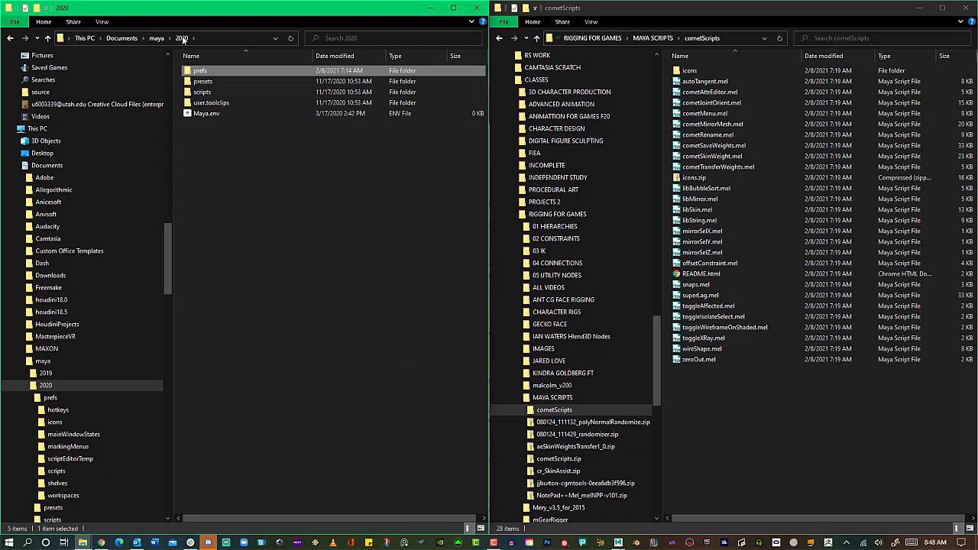
click(212, 92)
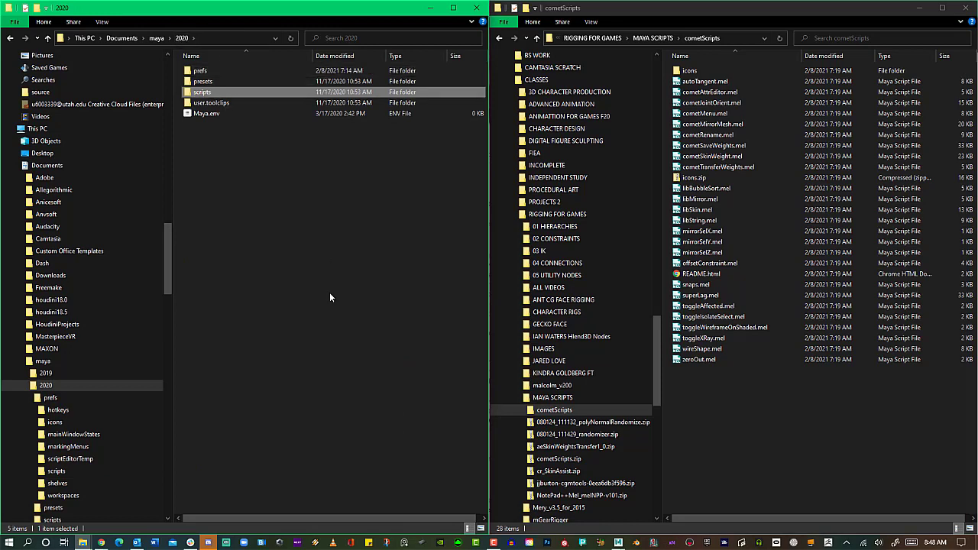
click(230, 70)
double_click(230, 70)
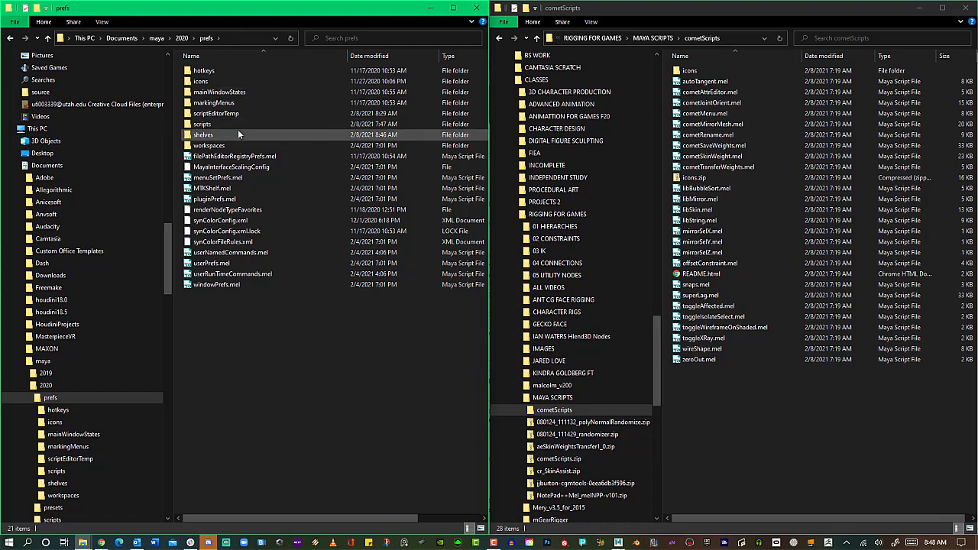
Retrace the path from the 2020 folder through prefs into scripts, and look over the Comet and library scripts stored there.
click(181, 41)
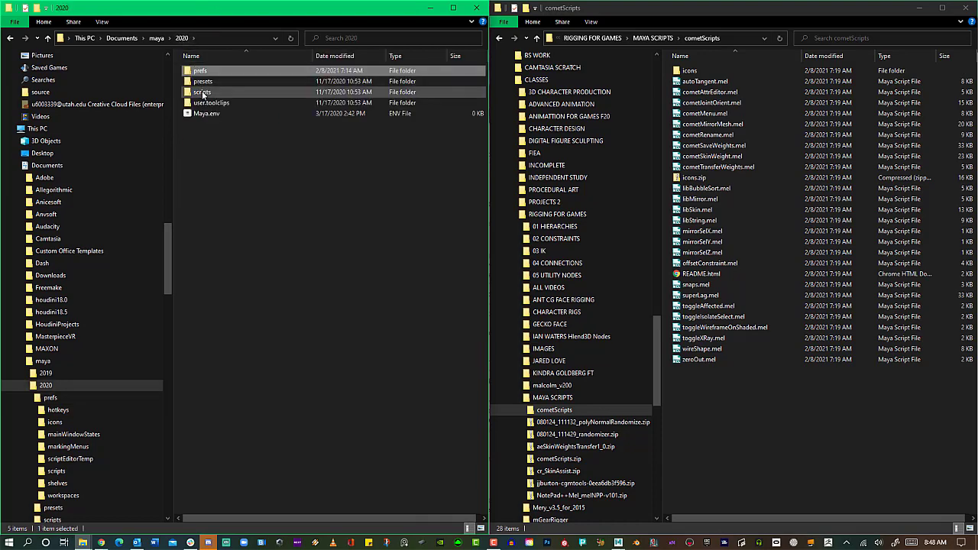
double_click(202, 70)
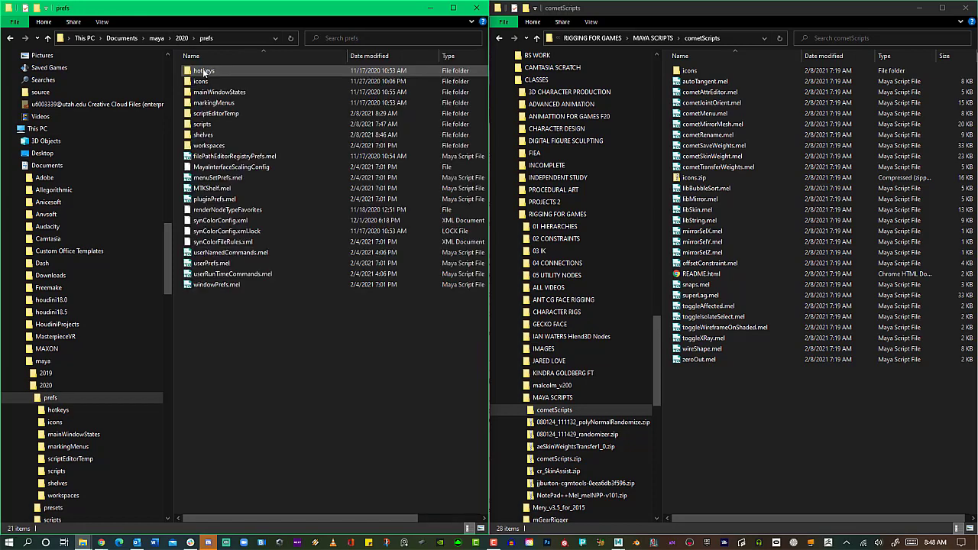
double_click(202, 125)
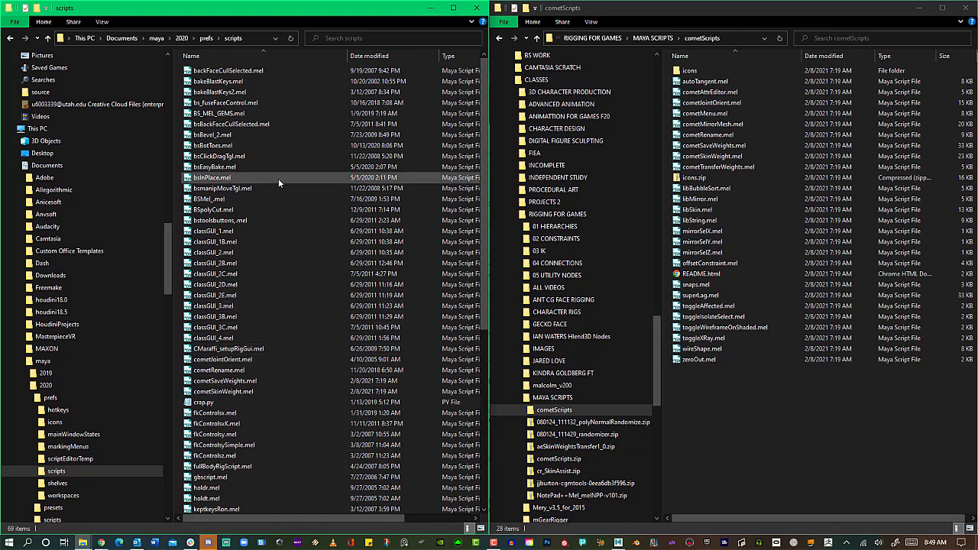
scroll(278, 178, down, 6)
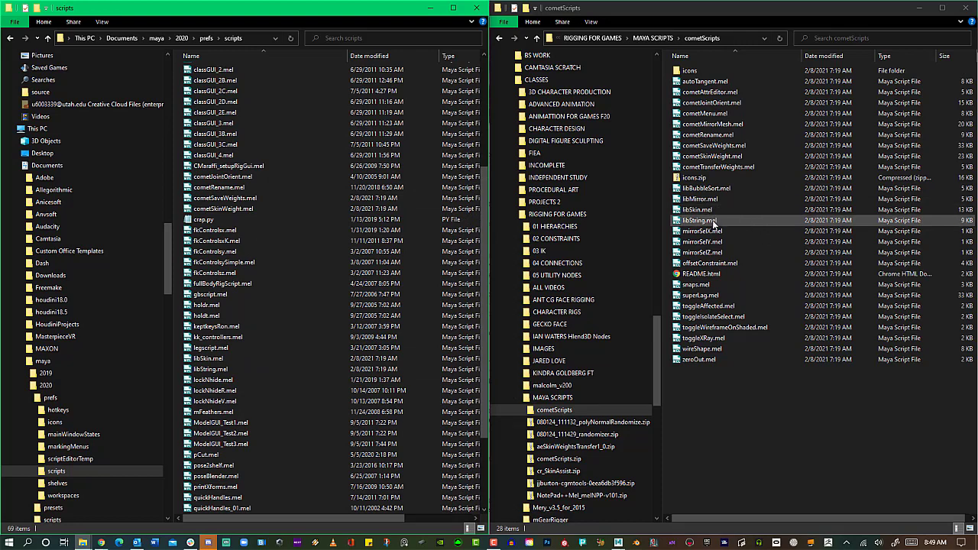
scroll(353, 220, down, 3)
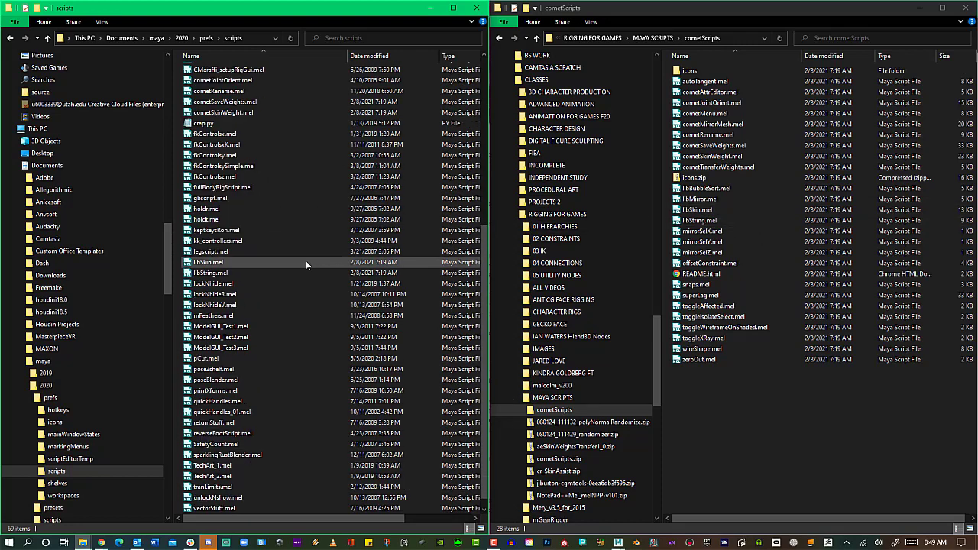
scroll(306, 264, down, 1)
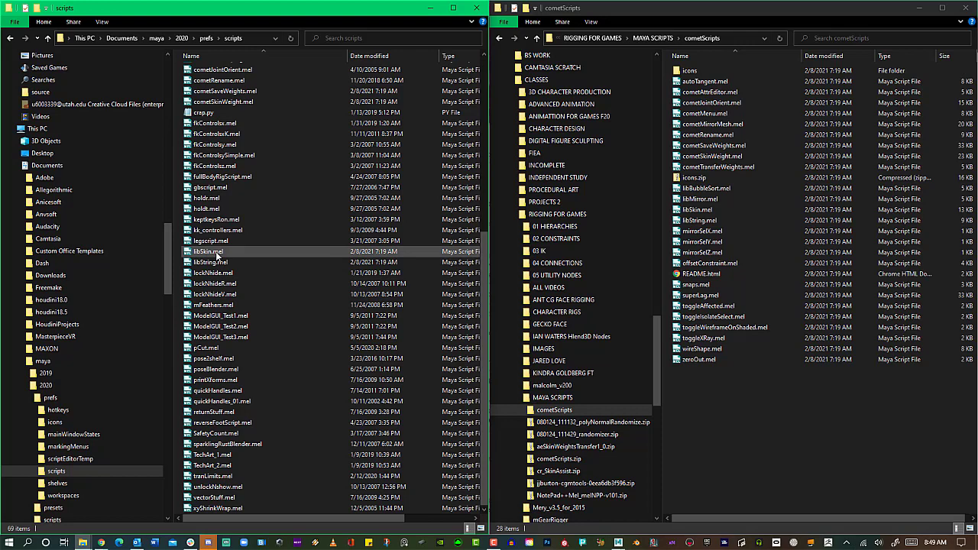
Switch to Maya, open the Script Editor for a look, and close it.
key(alt+Tab)
key(alt+Tab)
key(alt+Tab)
key(alt+Tab)
key(alt+Tab)
key(alt+Tab)
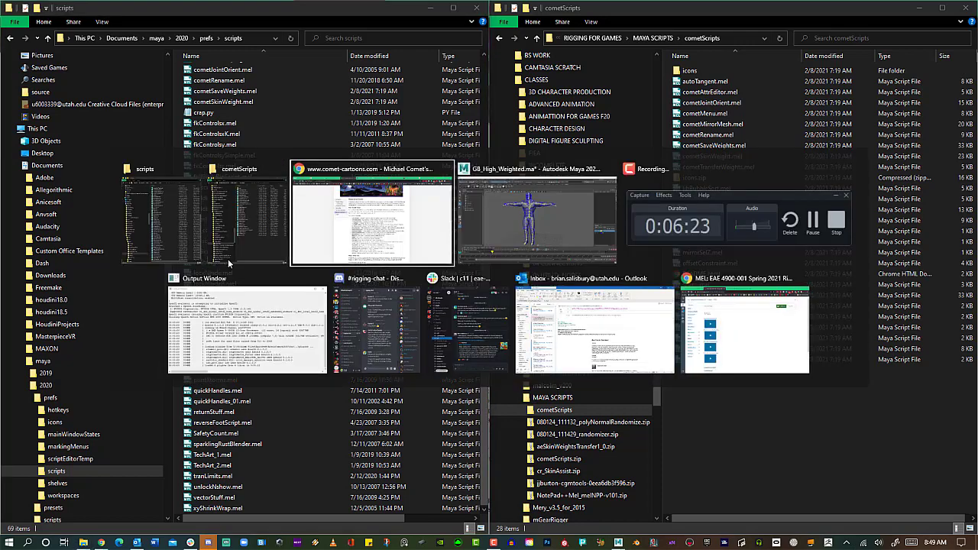
key(alt+Tab)
key(alt+Tab)
key(alt+Tab)
key(alt+Tab)
key(alt+Tab)
key(alt+Tab)
key(alt+Tab)
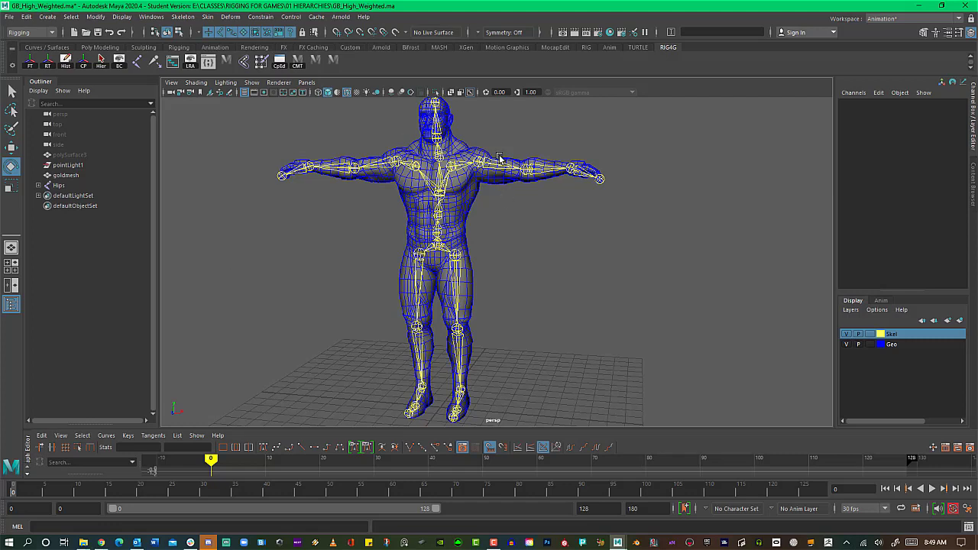
click(968, 527)
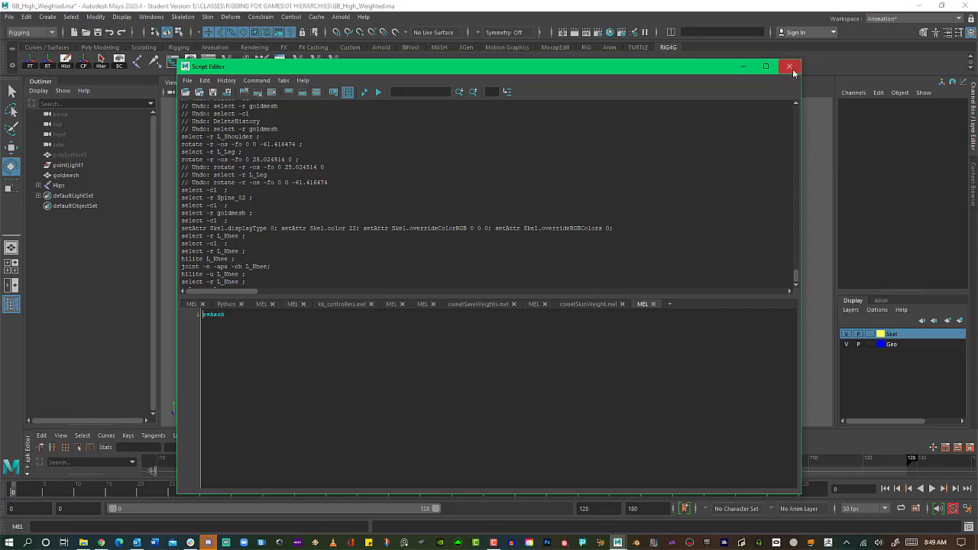
click(791, 67)
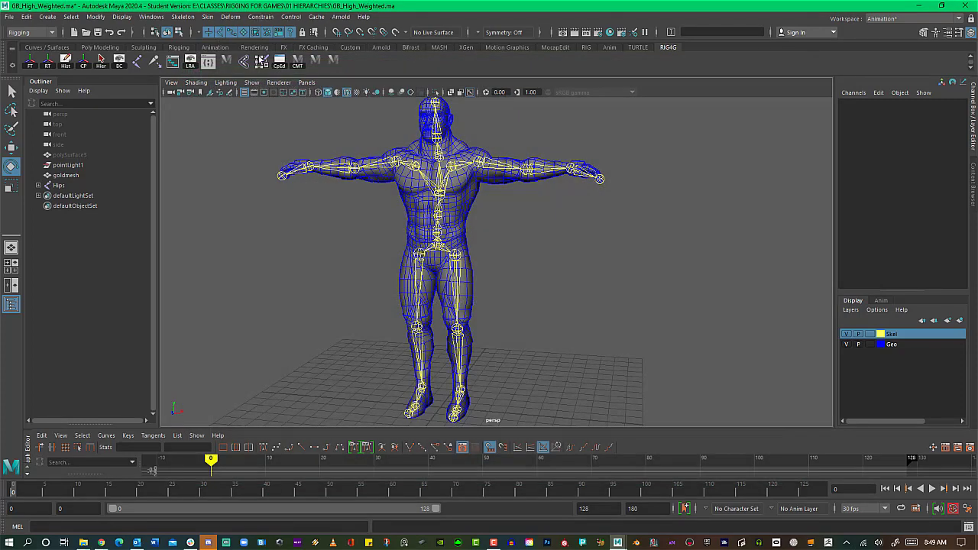
Add a Script Editor shortcut to the RIG4G shelf and remove it again.
click(151, 17)
mouse_move(172, 53)
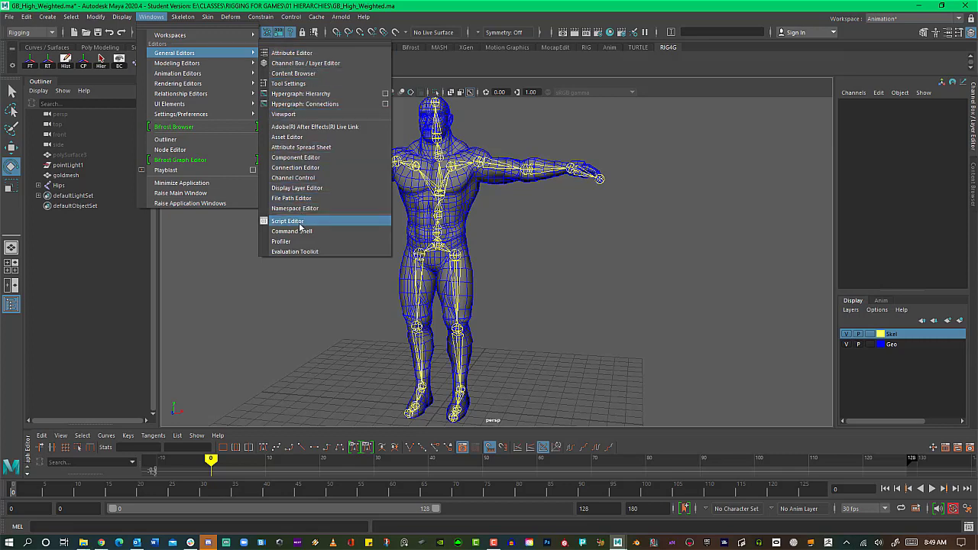
click(447, 72)
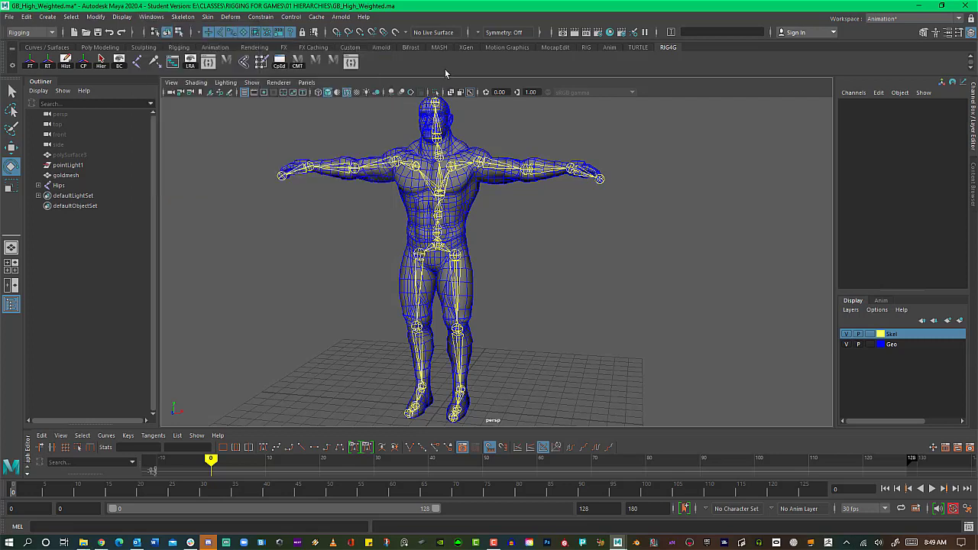
right_click(351, 65)
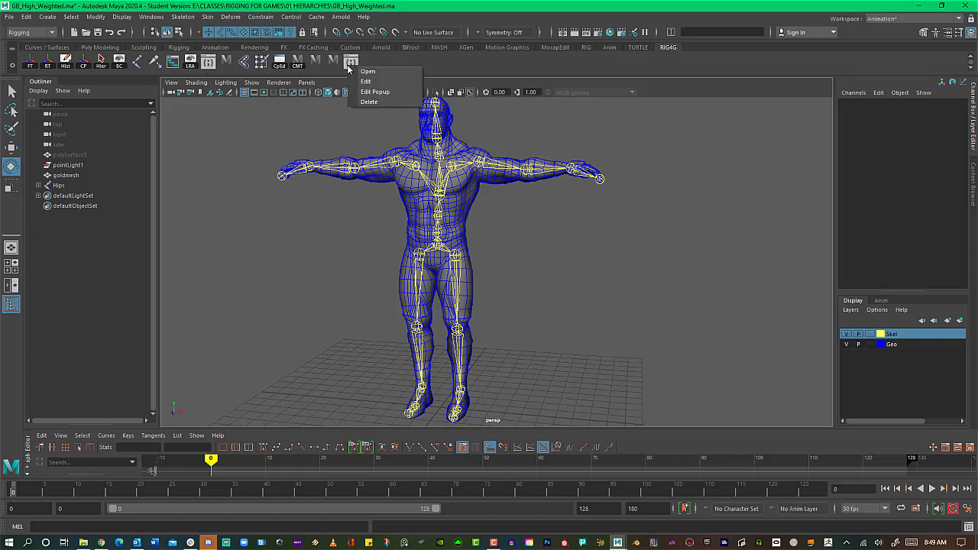
click(374, 102)
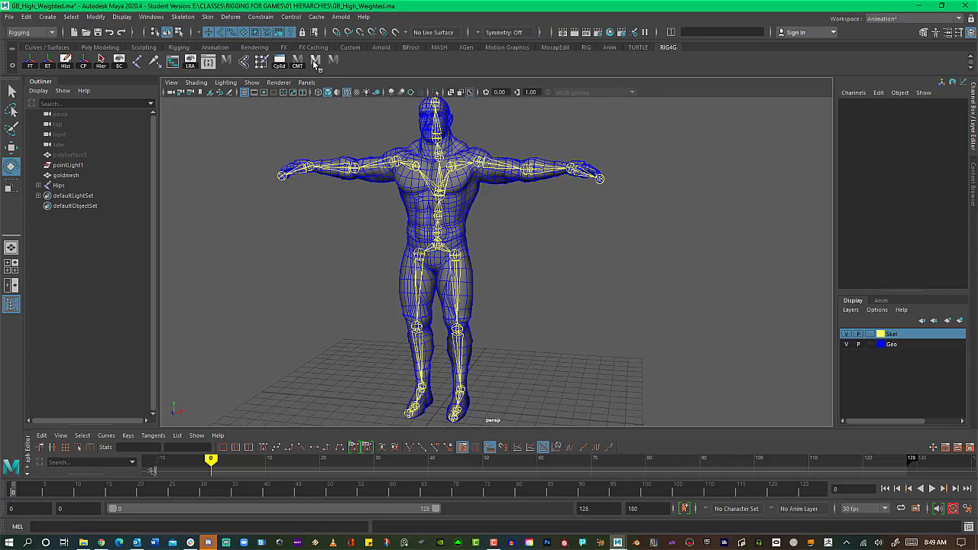
Delete the two unlabelled script shortcuts after CMT from the RIG4G shelf.
right_click(317, 64)
click(341, 98)
right_click(318, 61)
click(338, 98)
Open the Script Editor and clear the rehash command from the last MEL script.
click(968, 528)
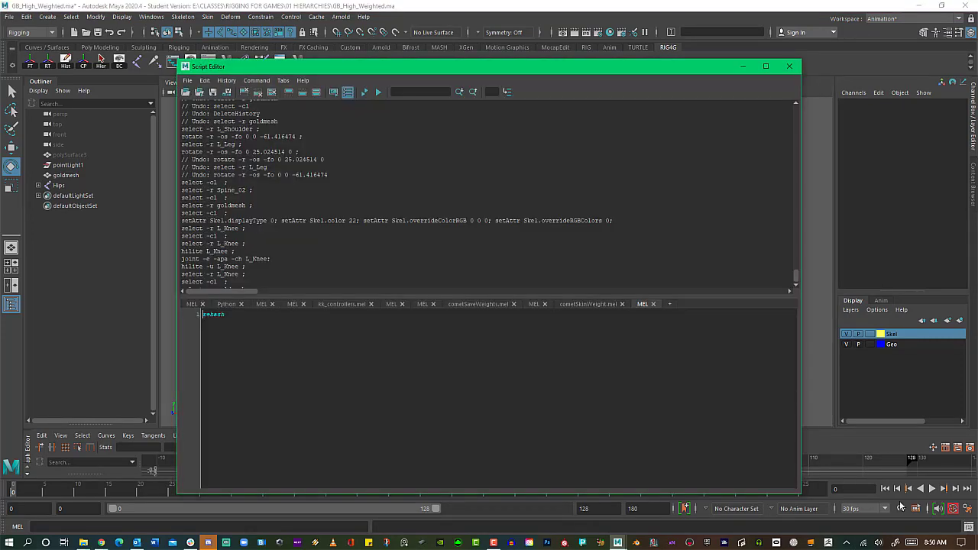
click(581, 396)
key(BackSpace)
key(BackSpace)
key(BackSpace)
key(BackSpace)
key(BackSpace)
key(BackSpace)
Load cometSaveWeights.mel from the prefs scripts folder into the Script Editor, and enlarge the code pane and its text.
click(187, 80)
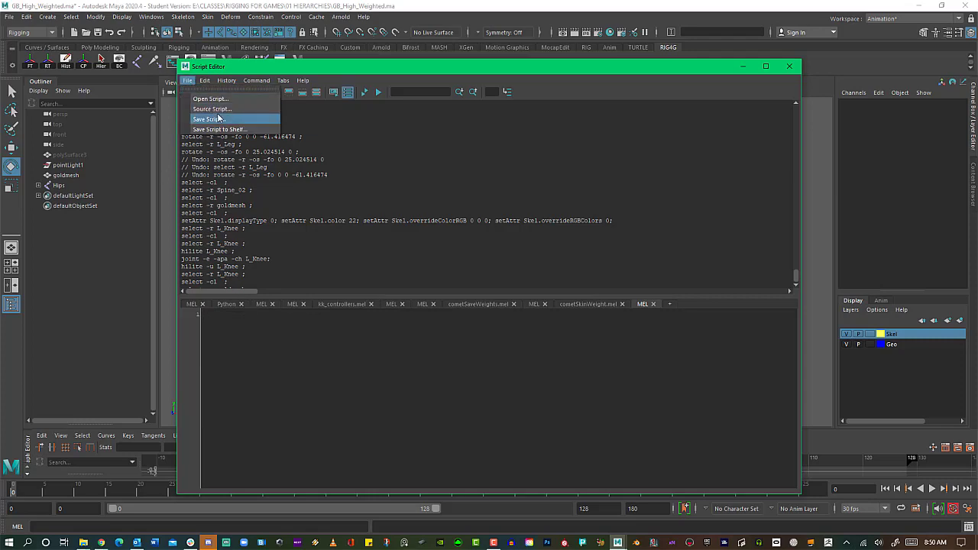
click(218, 99)
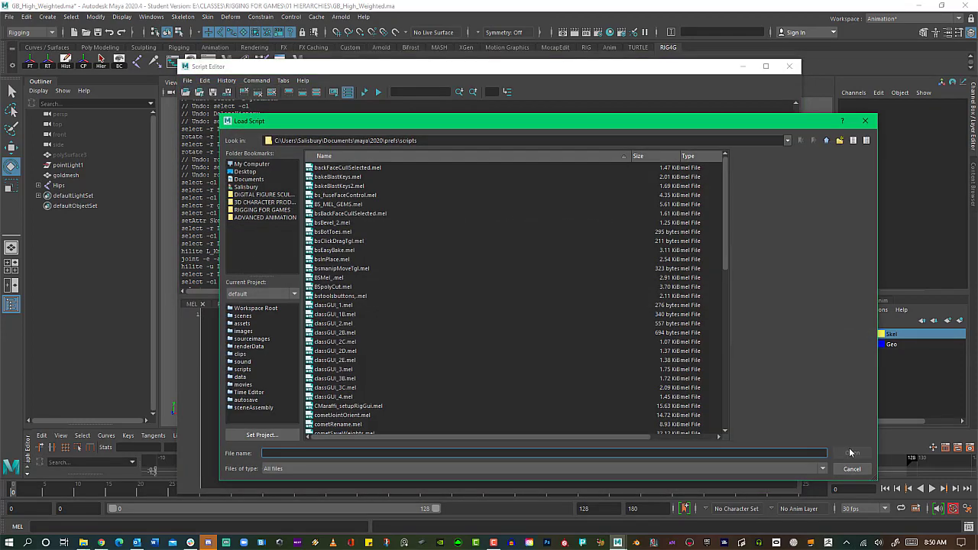
scroll(352, 222, down, 2)
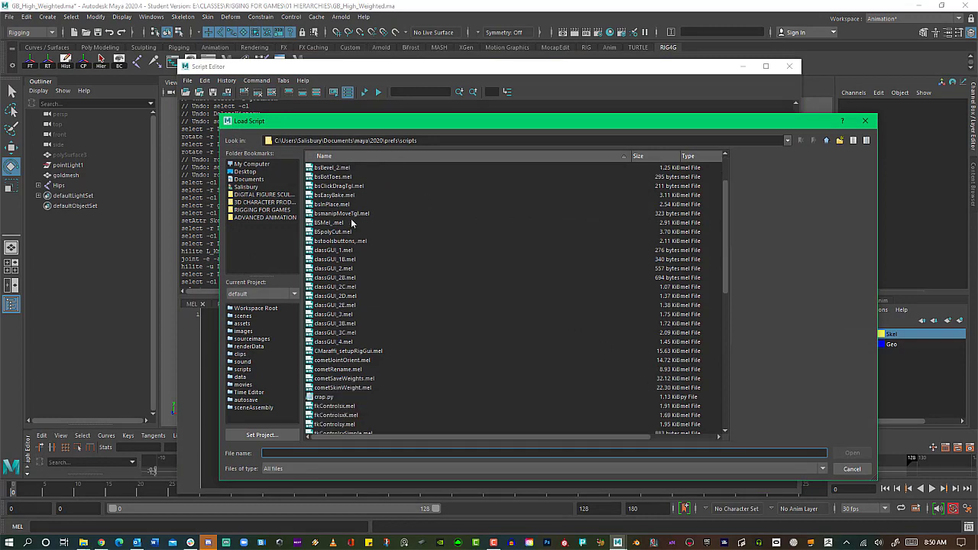
click(360, 379)
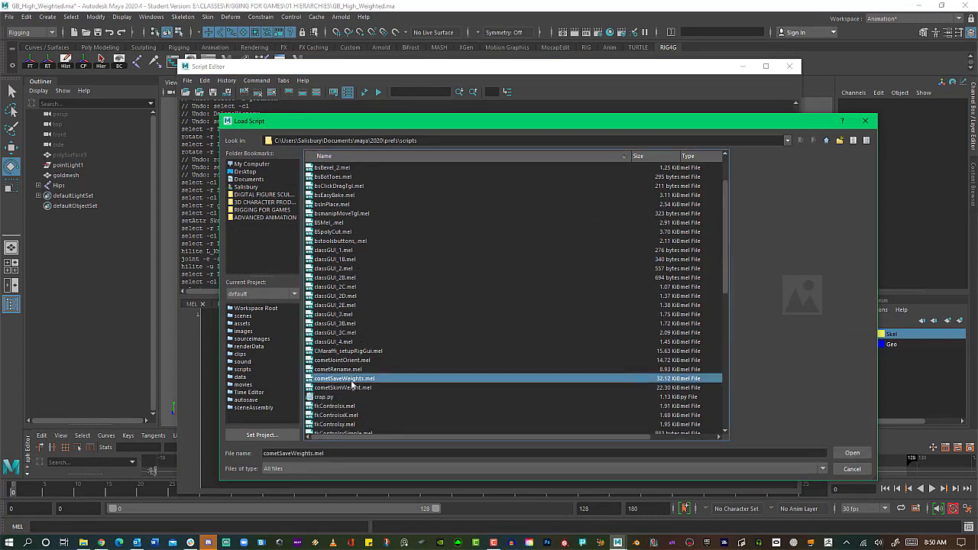
click(851, 453)
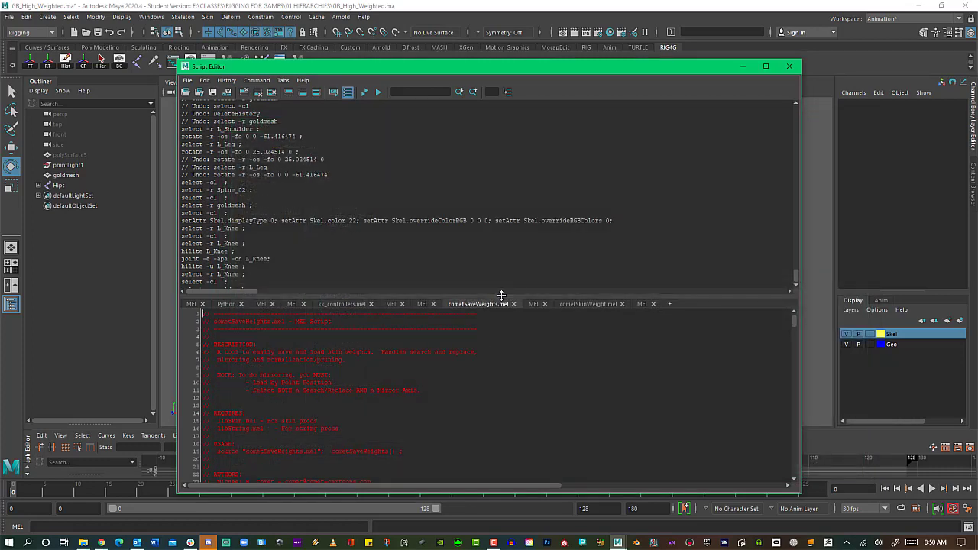
drag(500, 295, 497, 174)
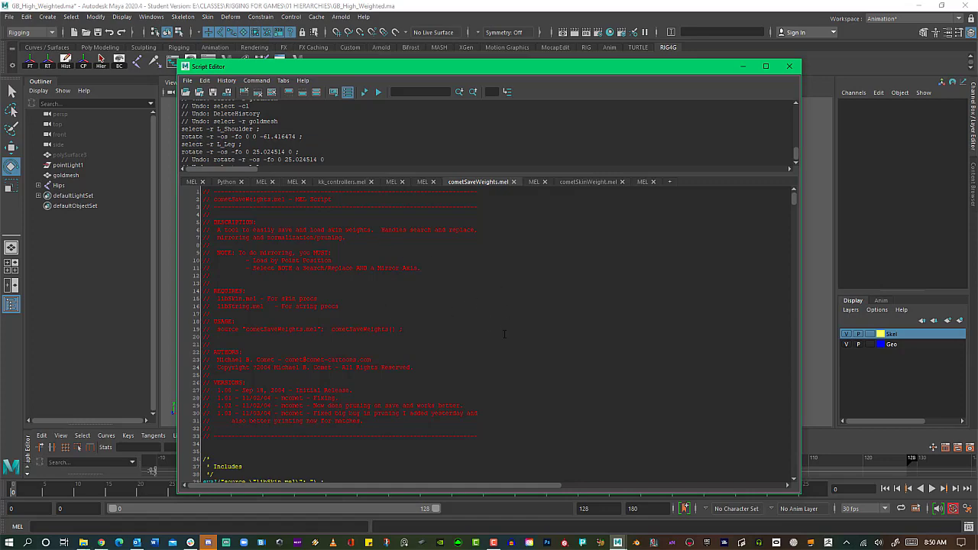
ctrl+scroll(505, 334, up, 5)
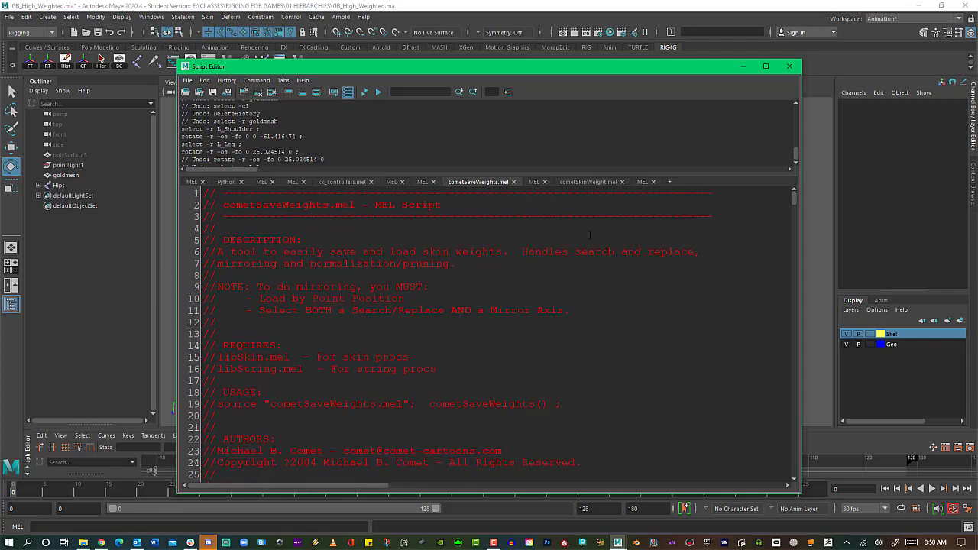
Enlarge the cometSaveWeights.mel text and review the header, highlighting the libSkin.mel and libString.mel requirements.
ctrl+scroll(593, 243, up, 1)
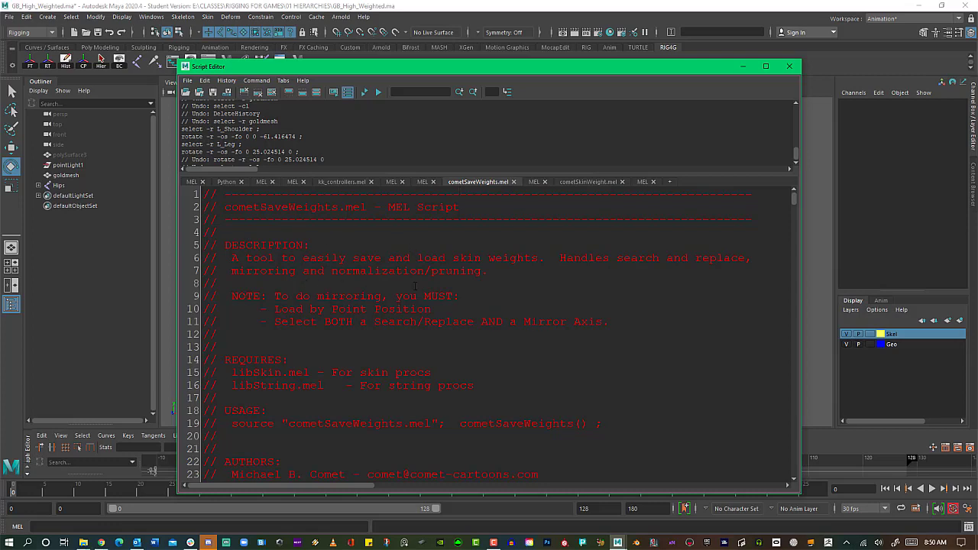
scroll(415, 287, down, 4)
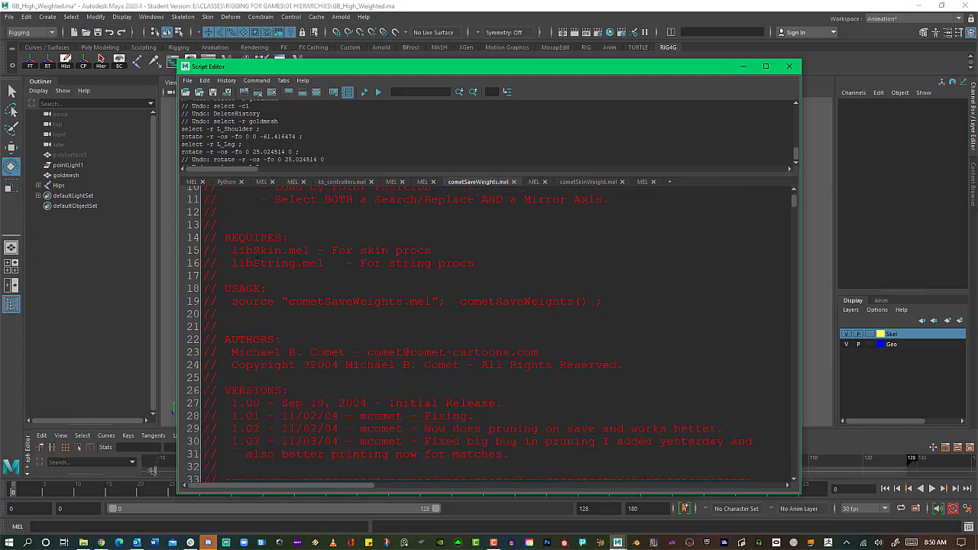
drag(231, 250, 482, 268)
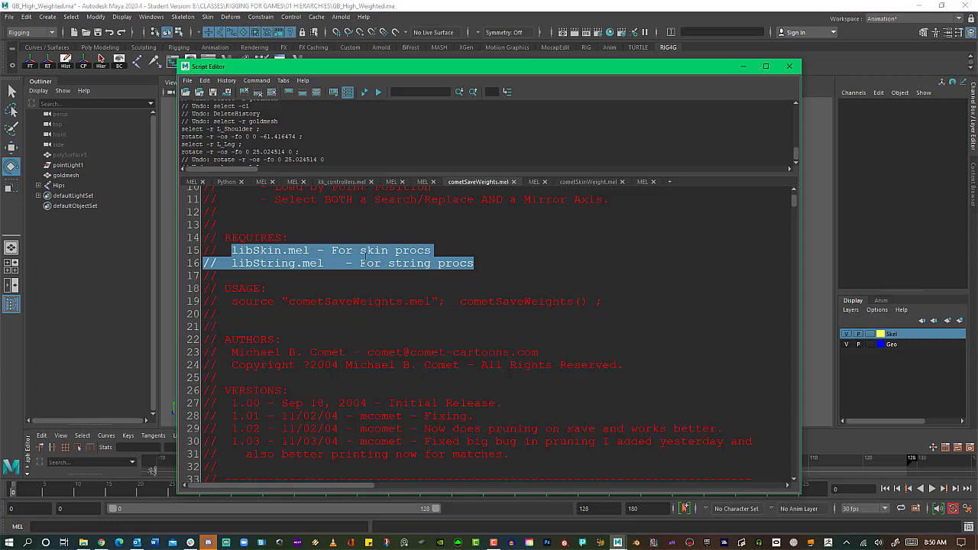
click(508, 254)
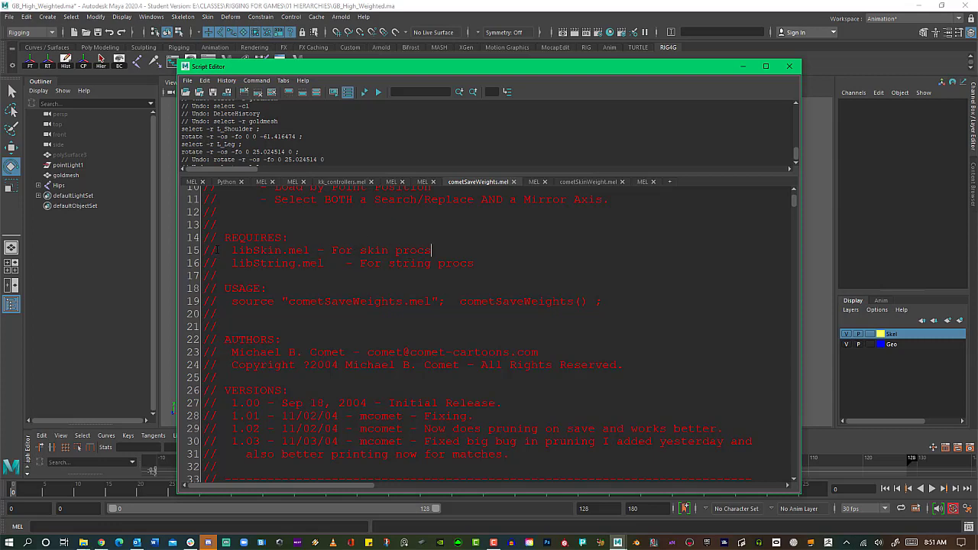
Delete the comment slashes before libSkin.mel on line 15 and restore them as //.
drag(219, 253, 202, 251)
key(BackSpace)
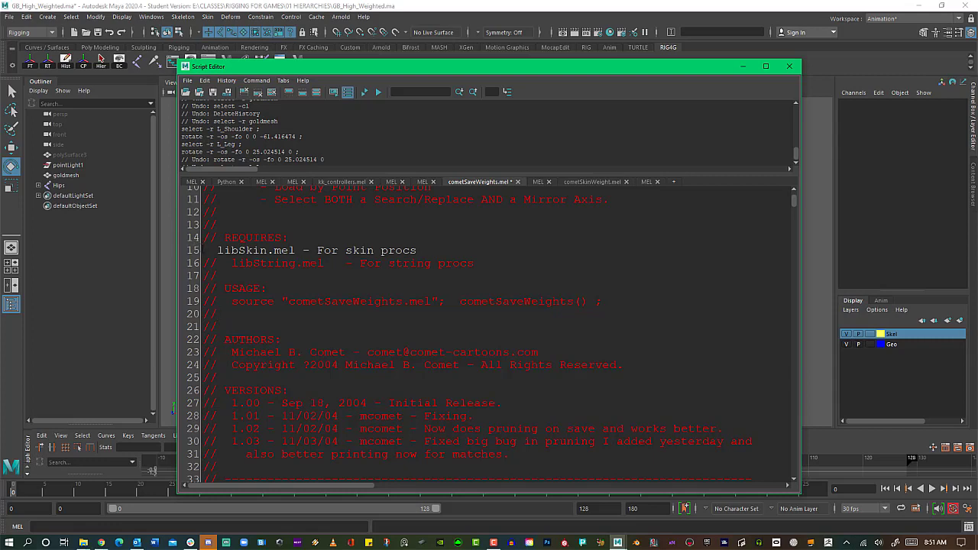
text(//)
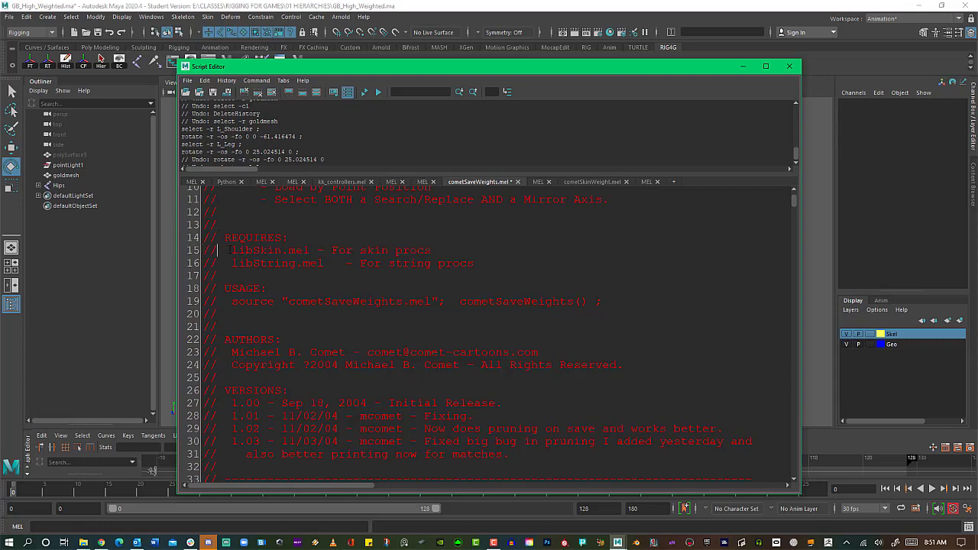
Compare the script's usage line with the cometSaveWeights.mel file in the prefs scripts folder in File Explorer, and return to Maya.
scroll(419, 246, down, 2)
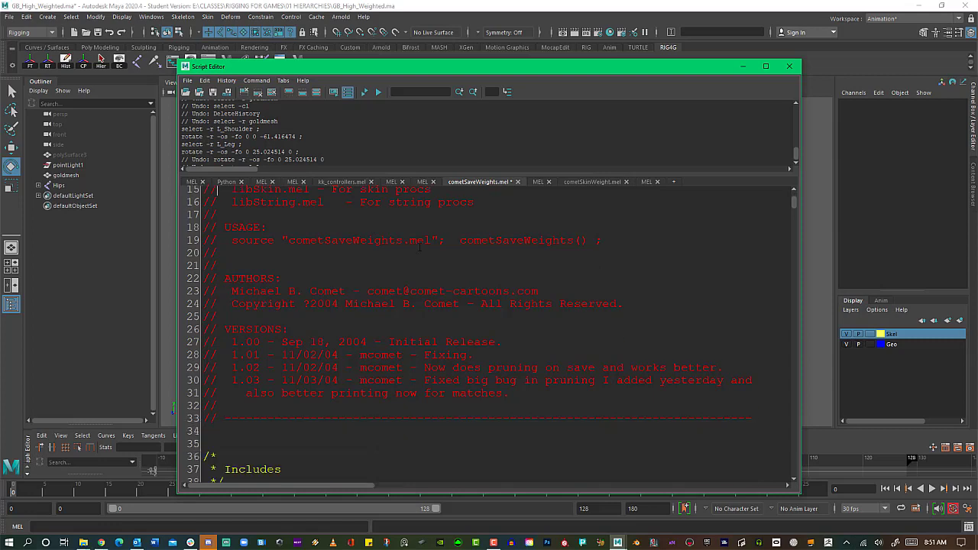
scroll(419, 246, up, 1)
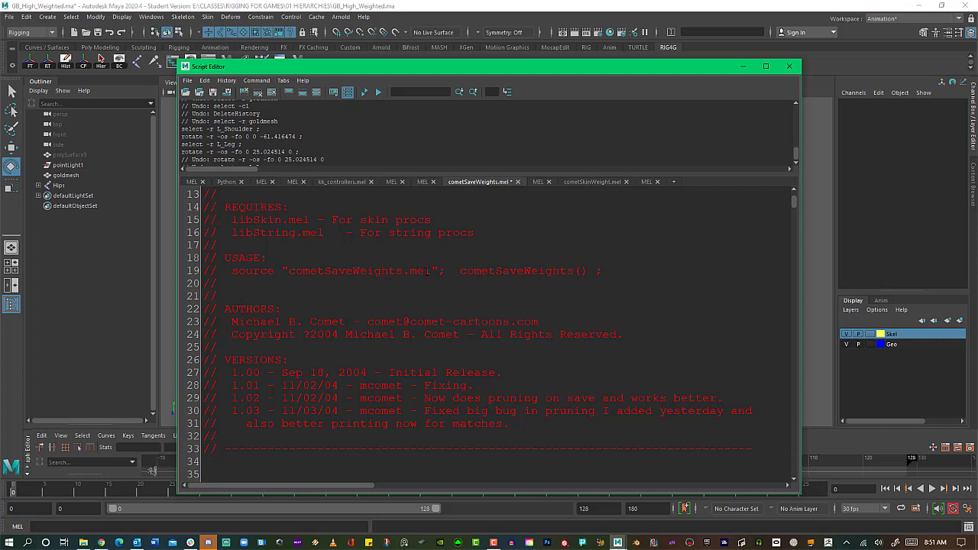
key(alt+Tab)
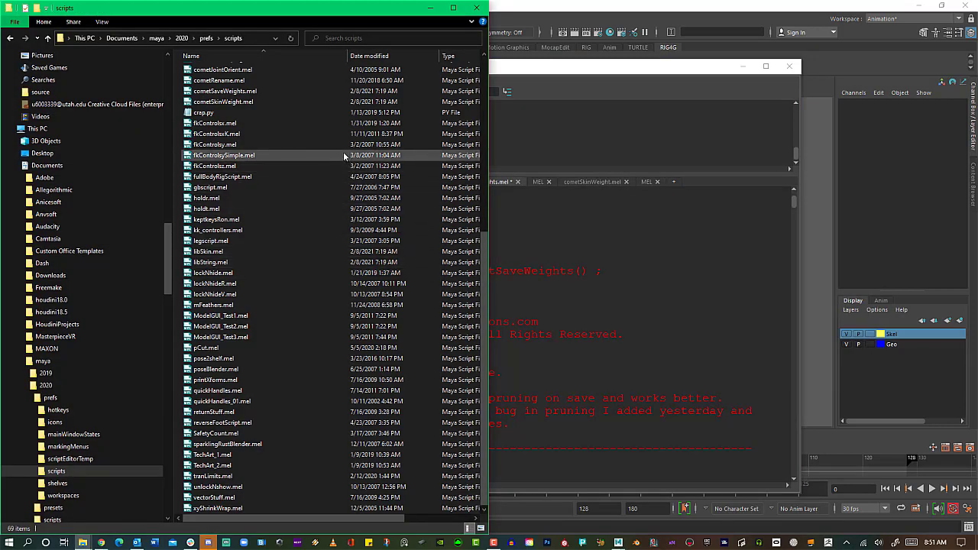
scroll(289, 153, up, 3)
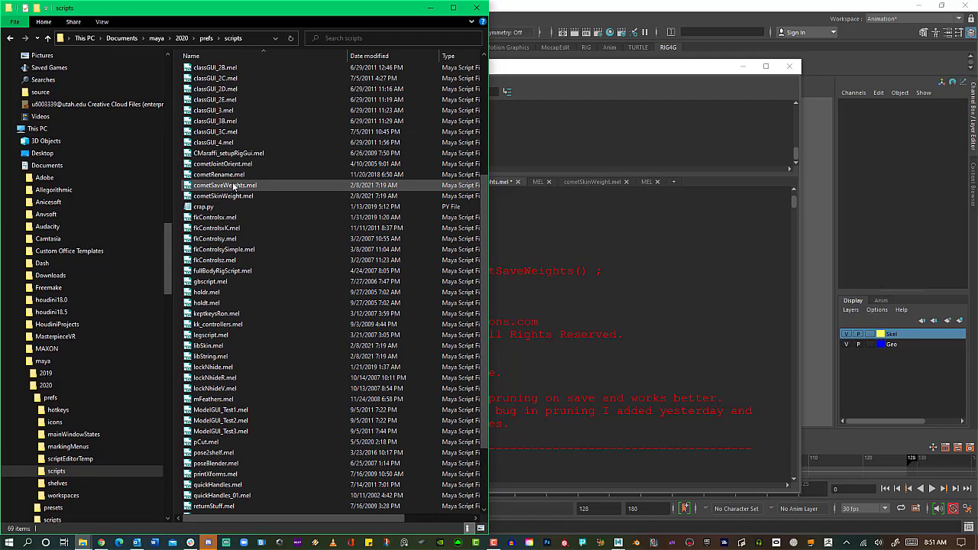
key(alt+Tab)
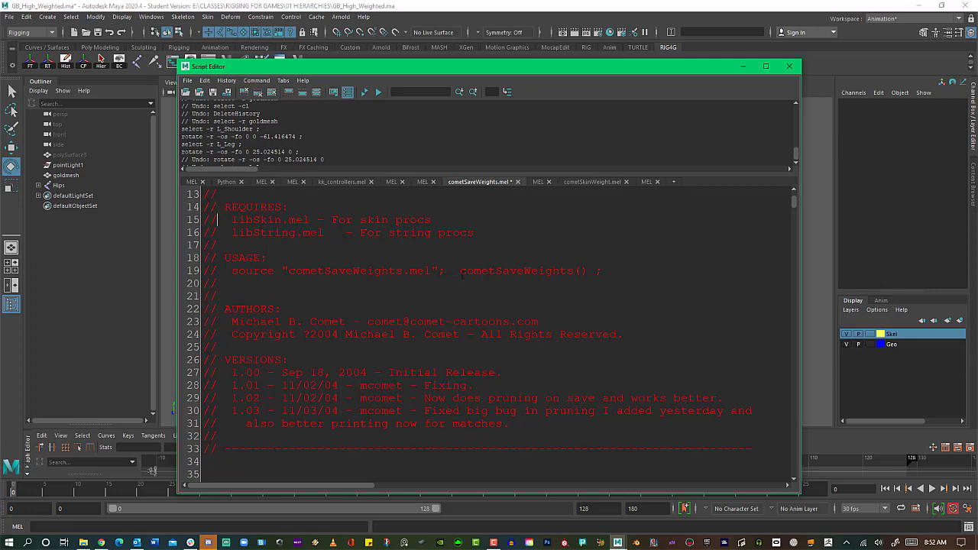
Examine the cometSaveWeights() call in the usage line and the script's main entry procedure.
click(581, 270)
double_click(579, 271)
click(585, 271)
click(439, 271)
scroll(566, 274, down, 6)
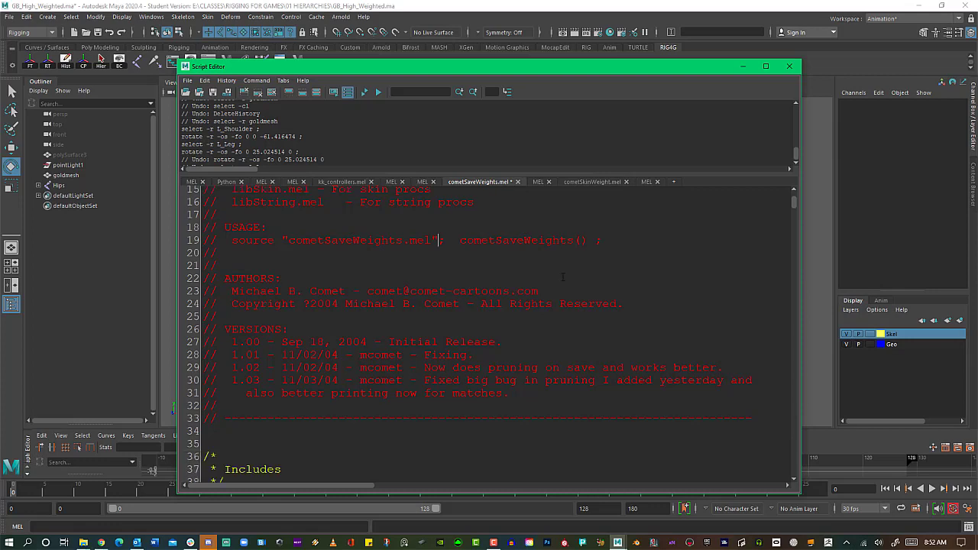
scroll(564, 275, down, 4)
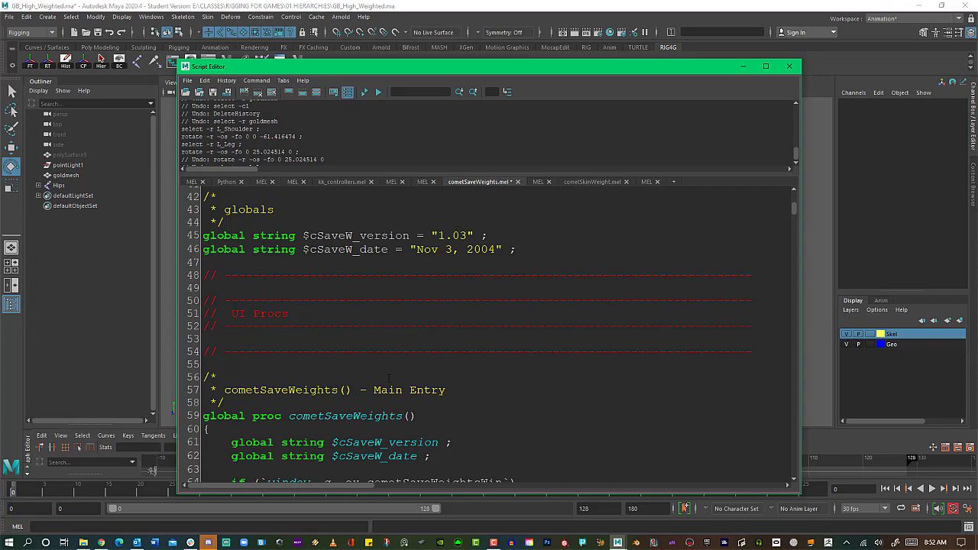
scroll(389, 377, up, 11)
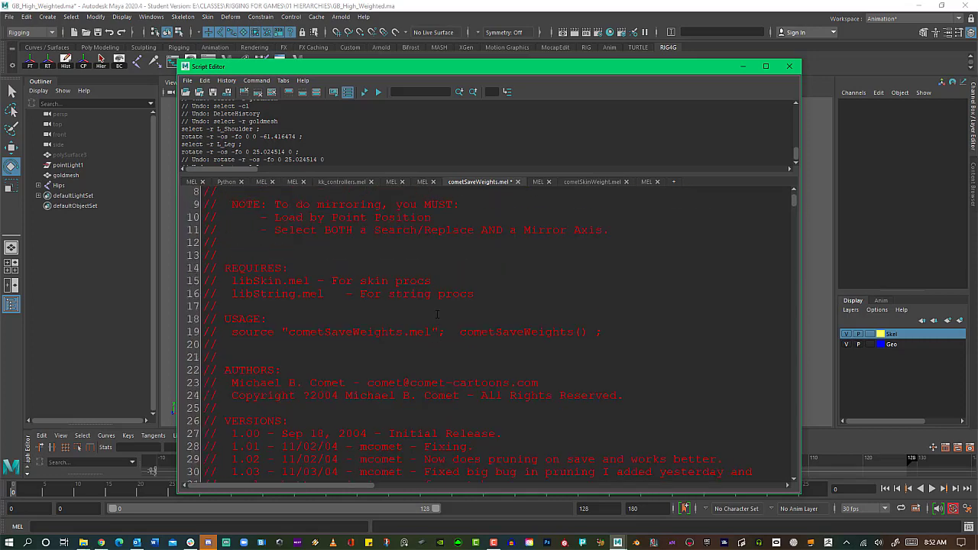
Add the usage line source "cometSaveWeights.mel"; cometSaveWeights() ; to the RIG4G shelf, and close the Script Editor without saving the script.
click(436, 324)
mouse_move(460, 331)
mouse_down()
mouse_move(616, 336)
mouse_move(269, 321)
mouse_move(459, 333)
mouse_up()
drag(604, 333, 231, 332)
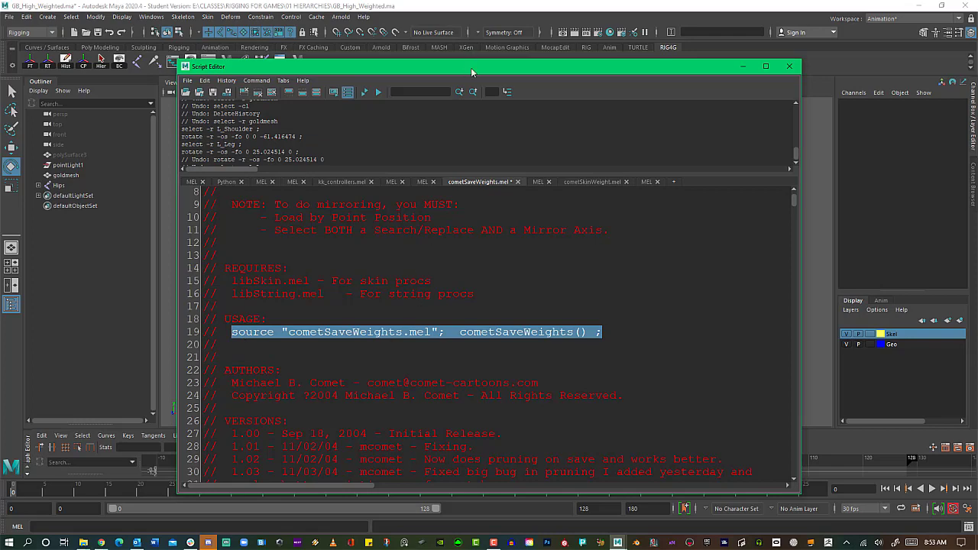
drag(473, 71, 474, 104)
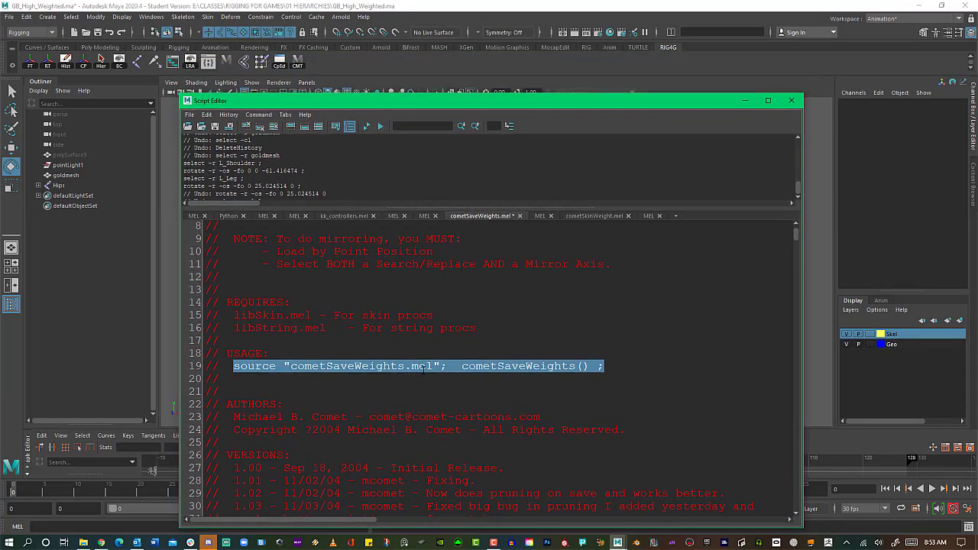
middle_drag(380, 112, 315, 60)
click(792, 100)
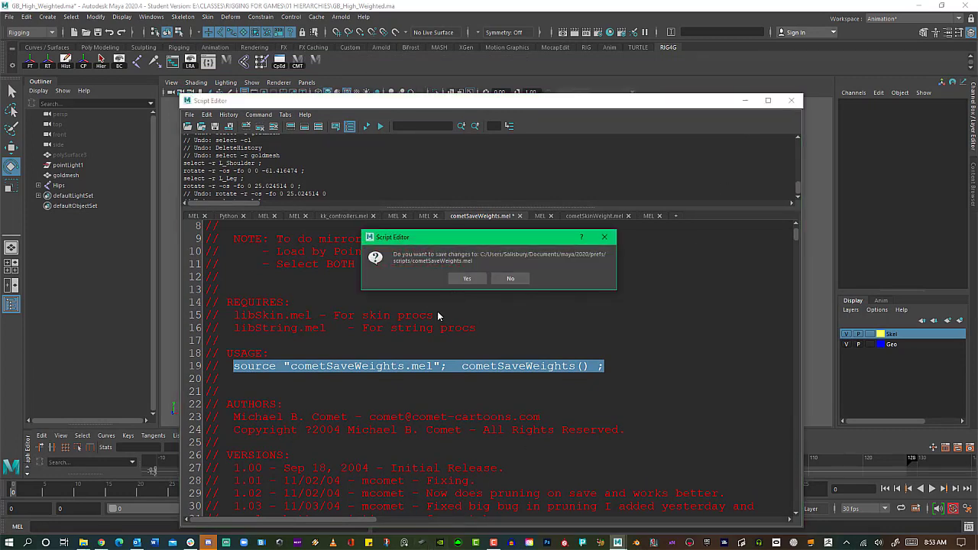
click(510, 279)
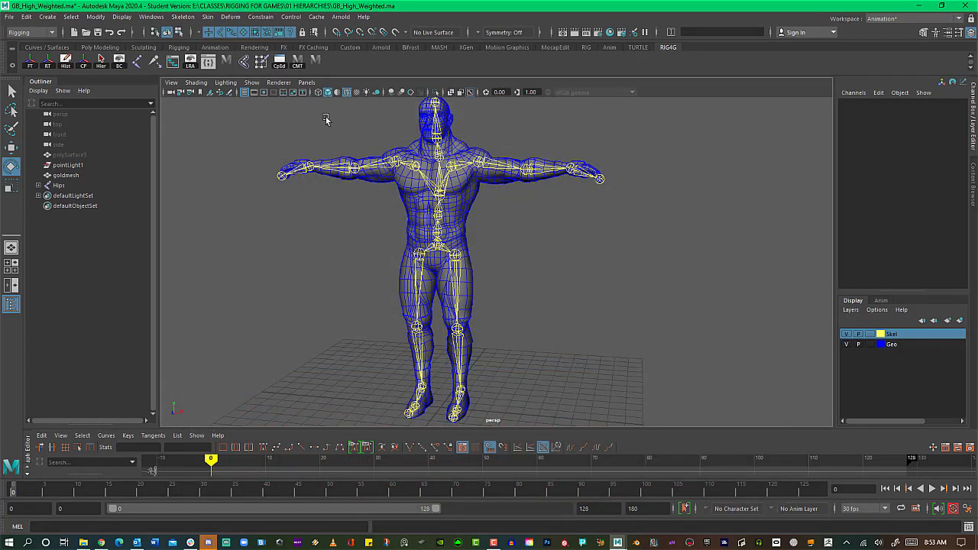
Set the icon label of the new cometSaveWeights shelf item to SW and save all shelves.
right_click(316, 62)
click(337, 75)
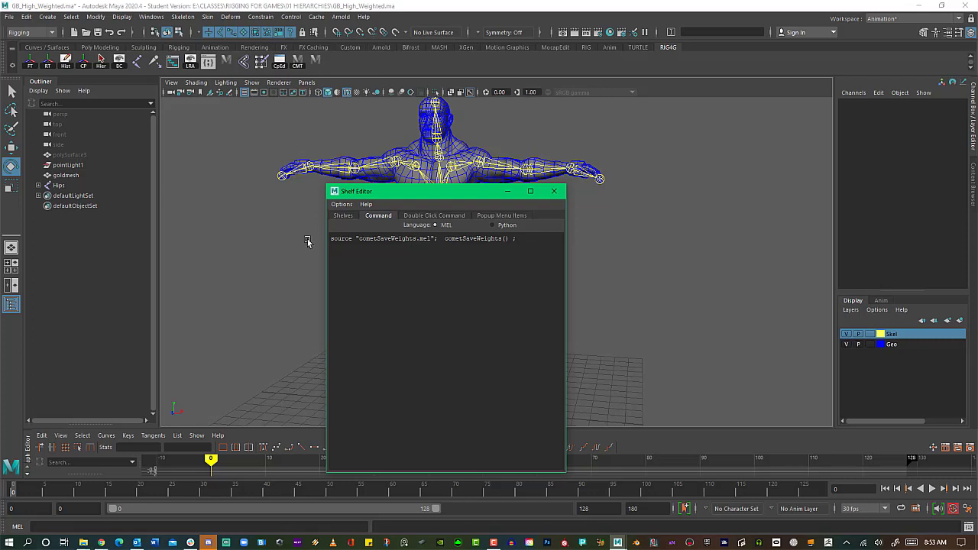
click(343, 216)
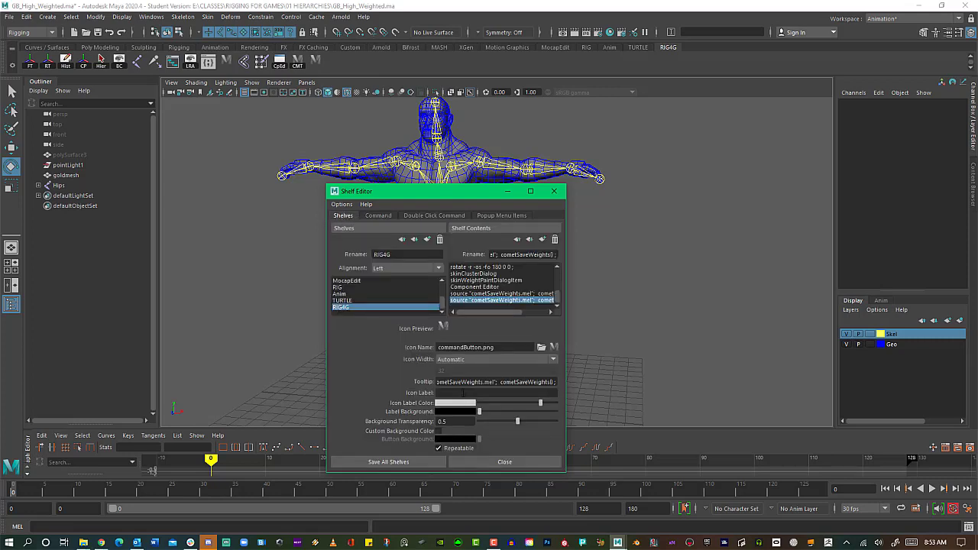
click(469, 393)
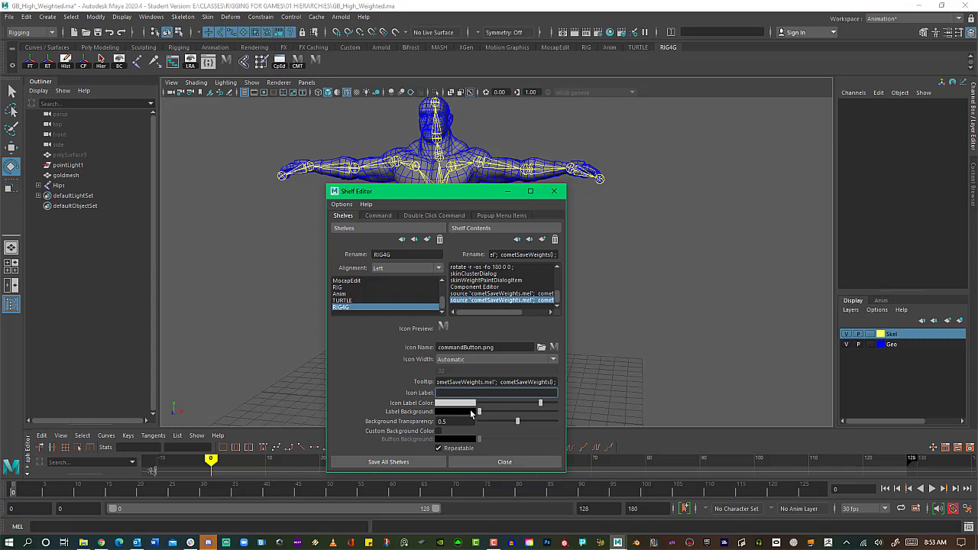
text(SW)
key(Return)
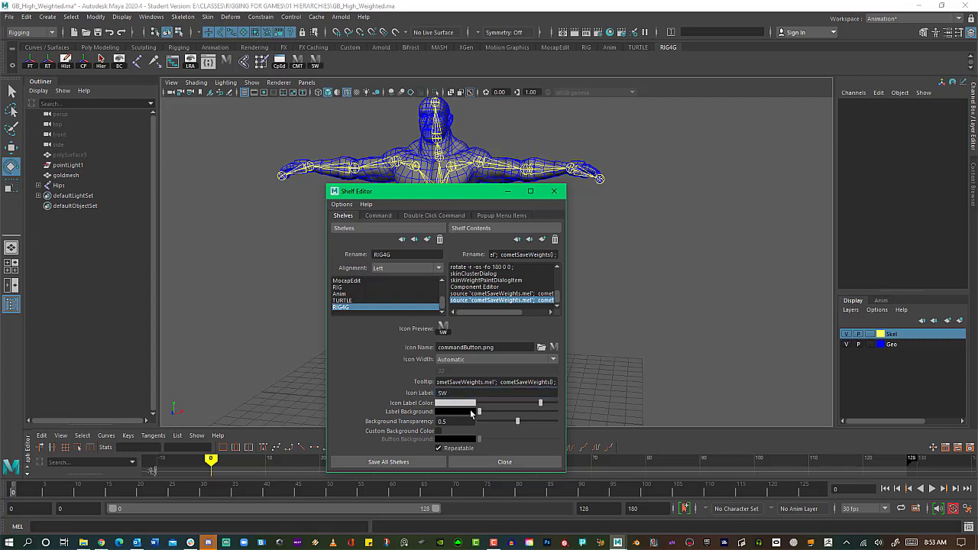
click(437, 461)
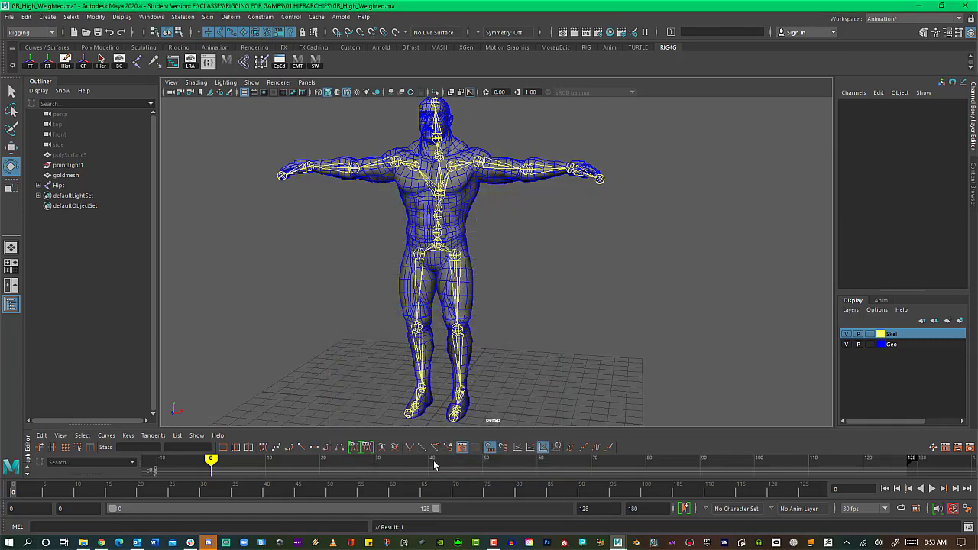
click(308, 67)
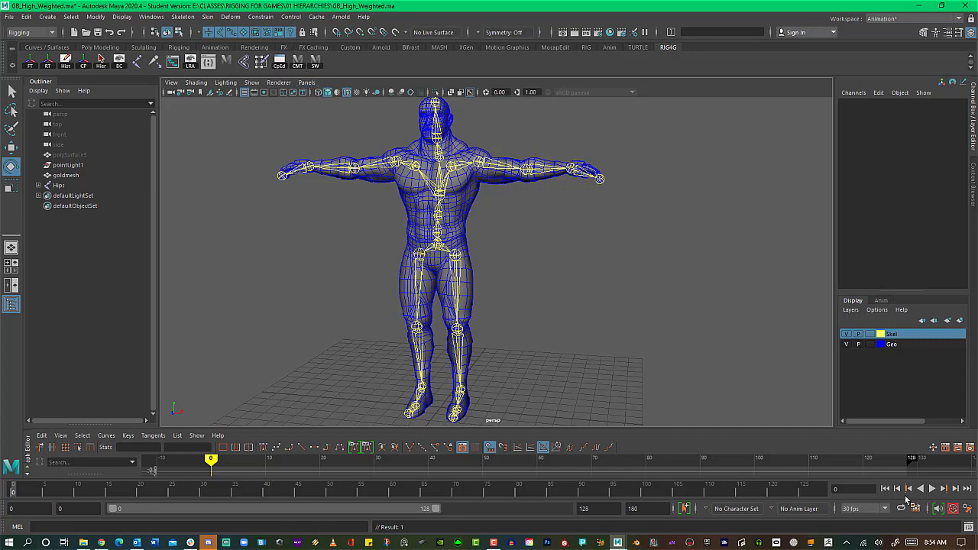
Run the rehash command from the last, empty MEL script in the Script Editor, and close the editor.
click(968, 526)
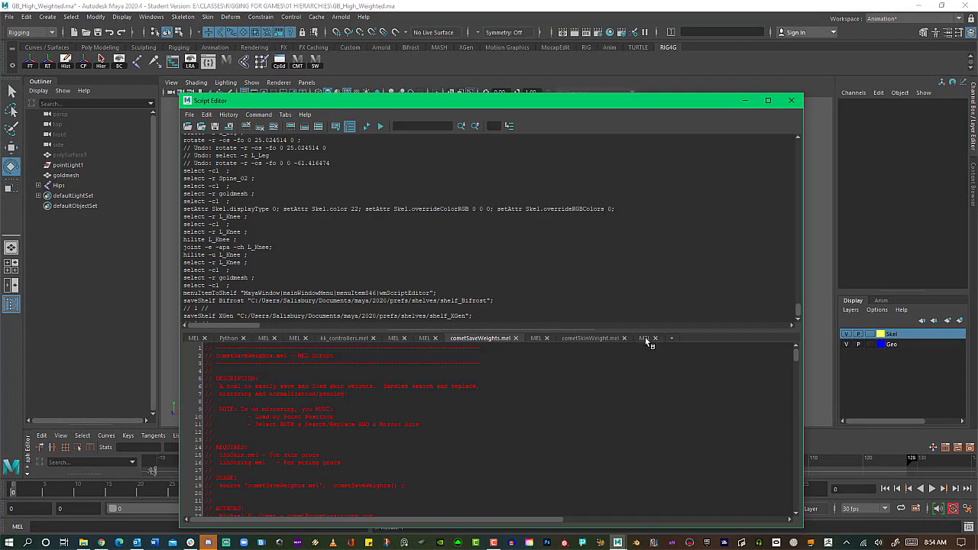
click(646, 337)
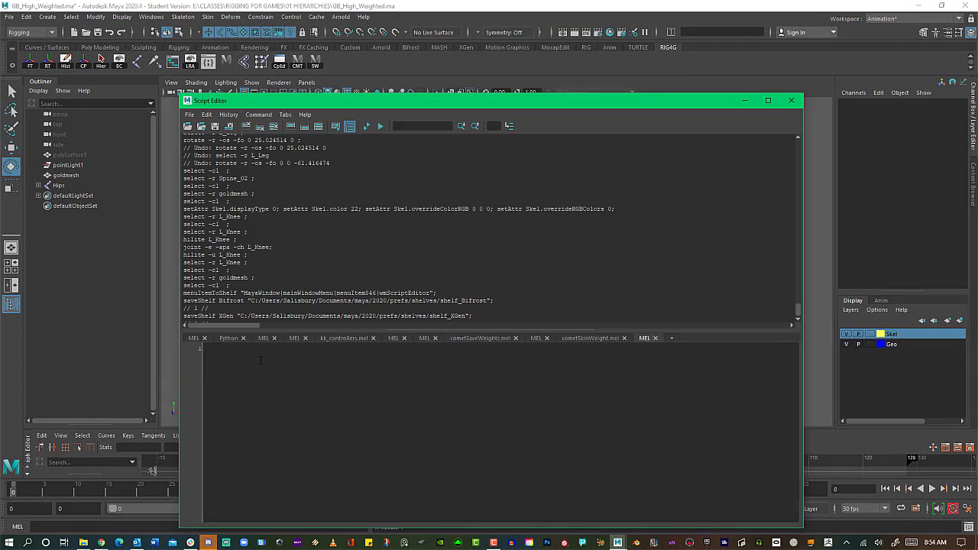
text(rehash)
drag(233, 349, 162, 346)
key(ctrl+Return)
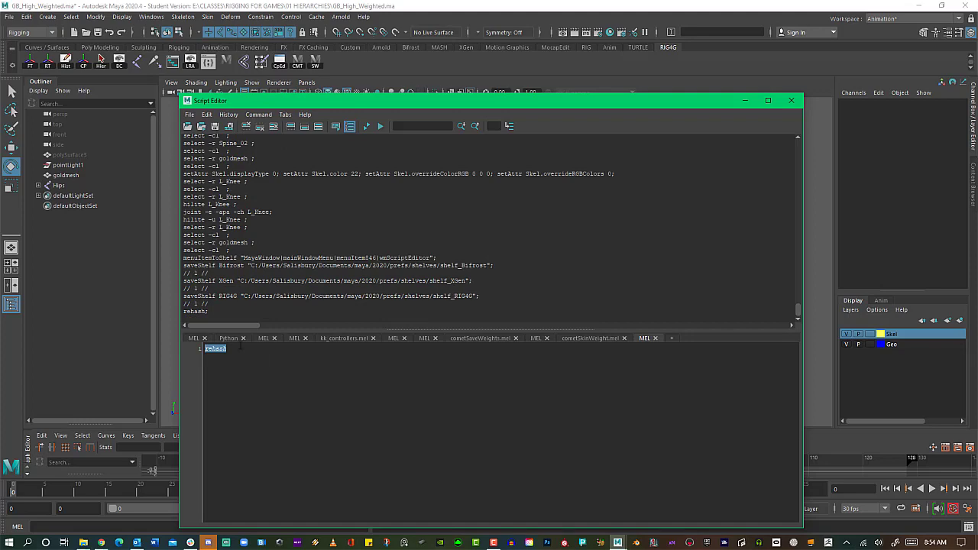
click(791, 101)
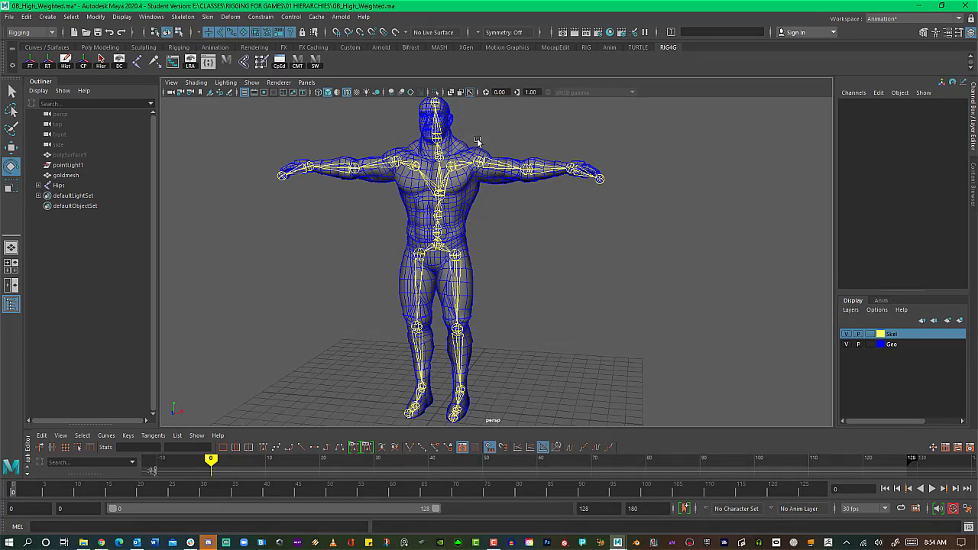
Test the skinned goldmesh by rotating the L_Shoulder joint, undo the rotation and clear the selection.
click(463, 187)
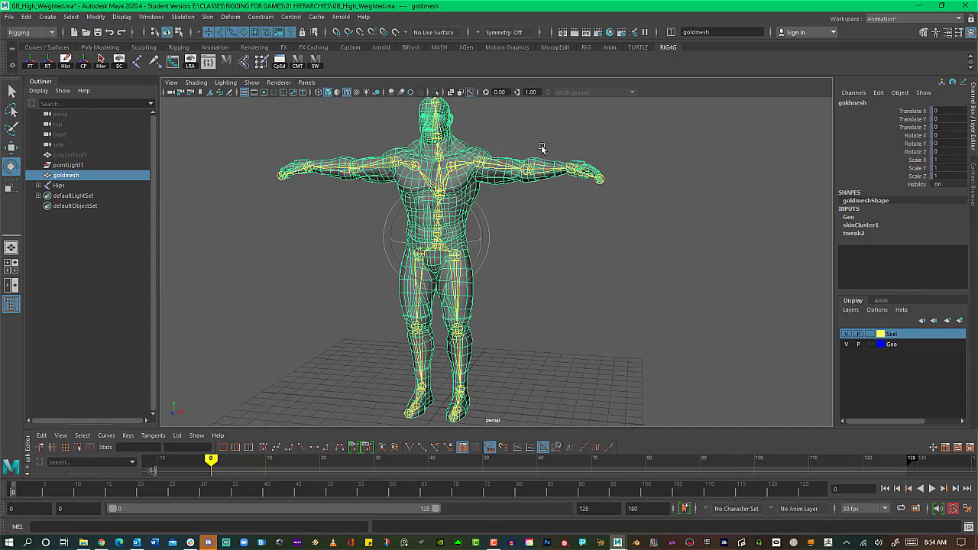
alt+drag(544, 157, 531, 255)
click(510, 217)
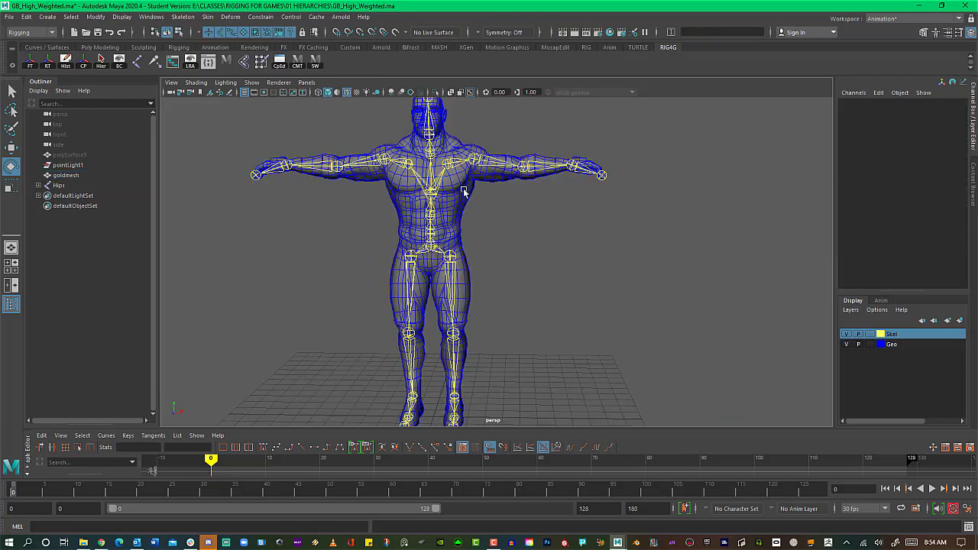
click(464, 191)
click(483, 159)
drag(514, 125, 494, 300)
key(ctrl+z)
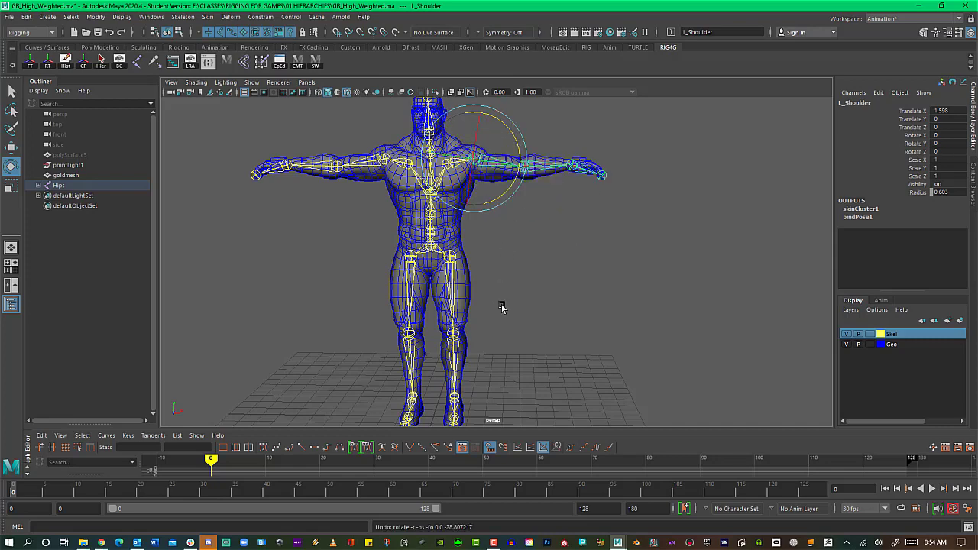
click(501, 307)
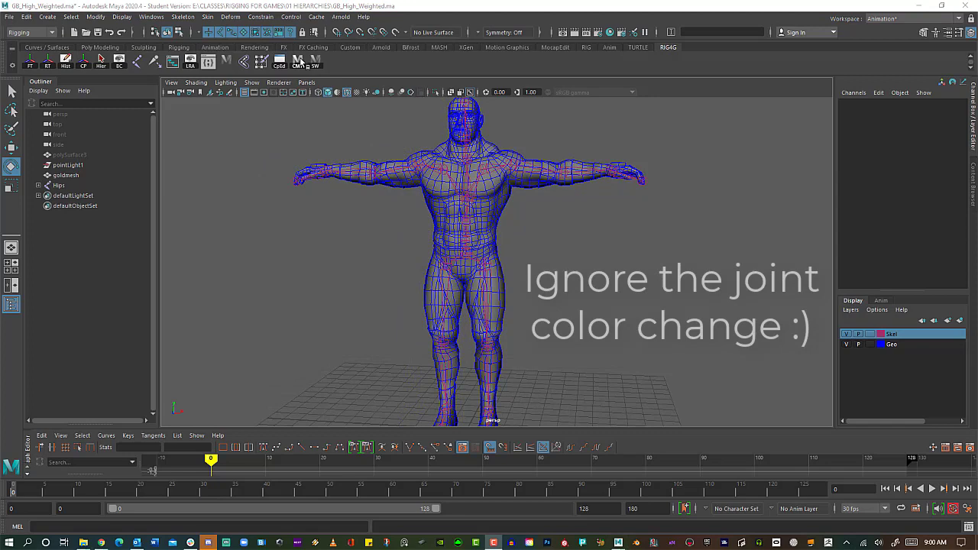
Launch Comet Save Weights from the SW shelf shortcut and load the goldmesh's skinCluster1 into it.
click(315, 65)
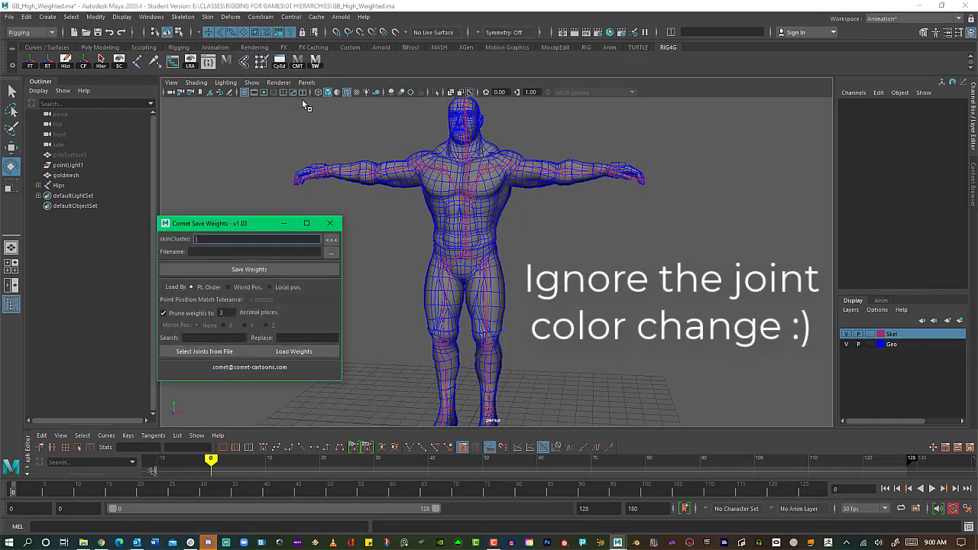
drag(230, 224, 190, 215)
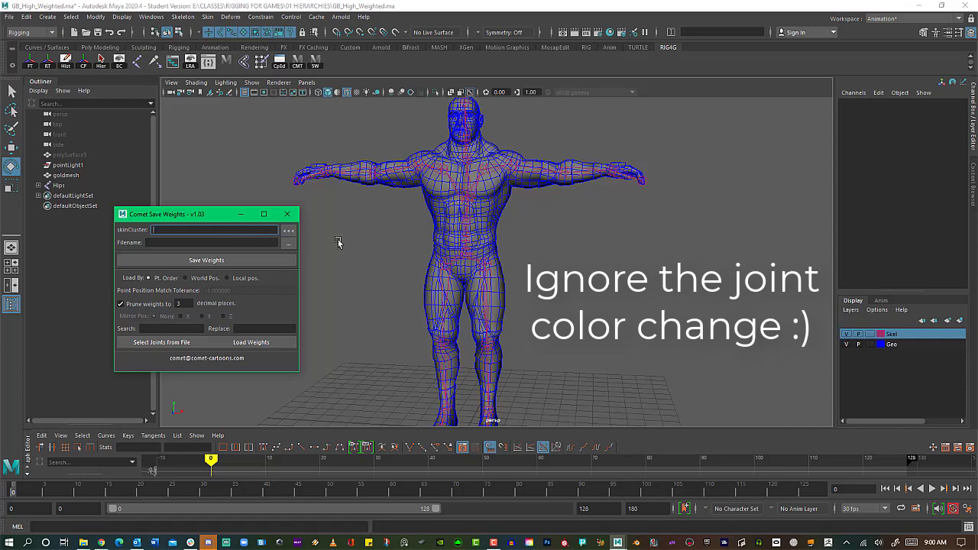
click(477, 210)
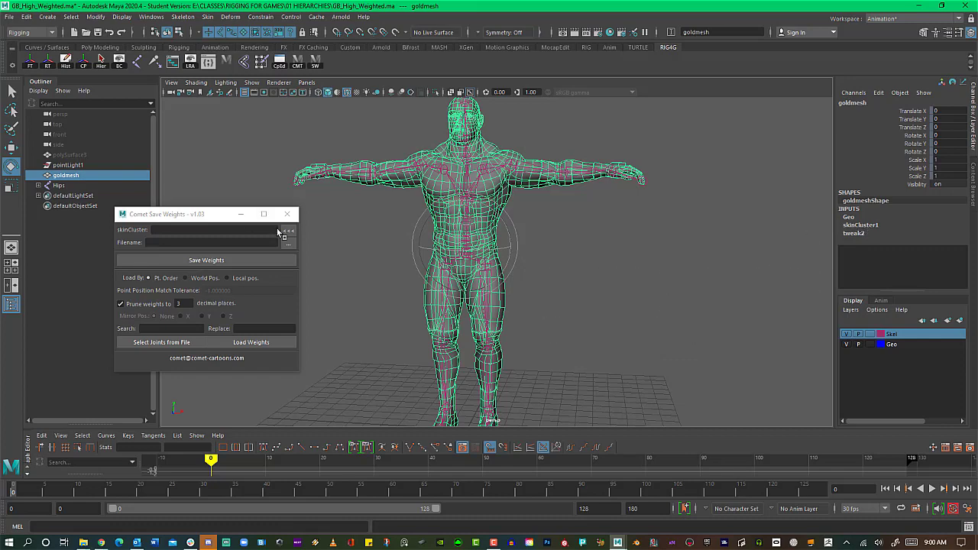
click(288, 230)
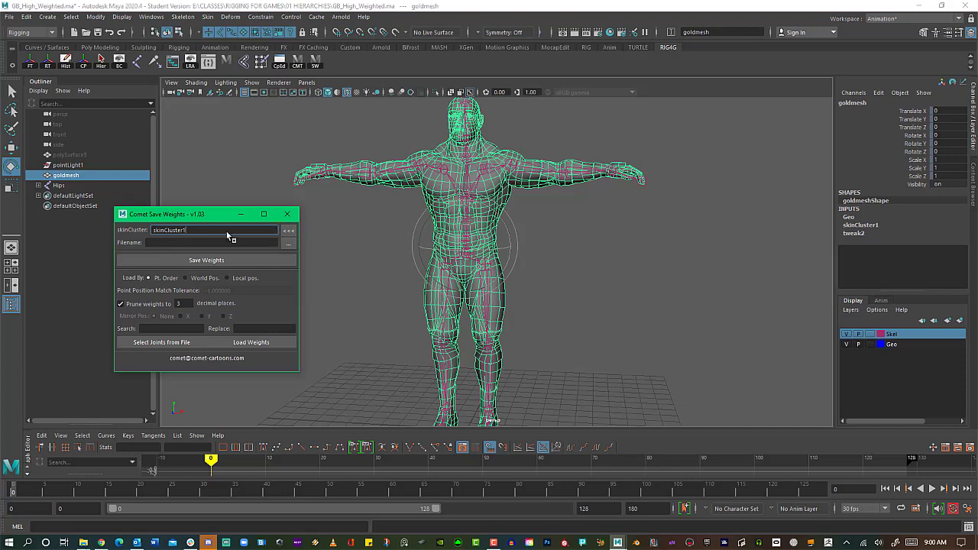
drag(193, 217, 182, 181)
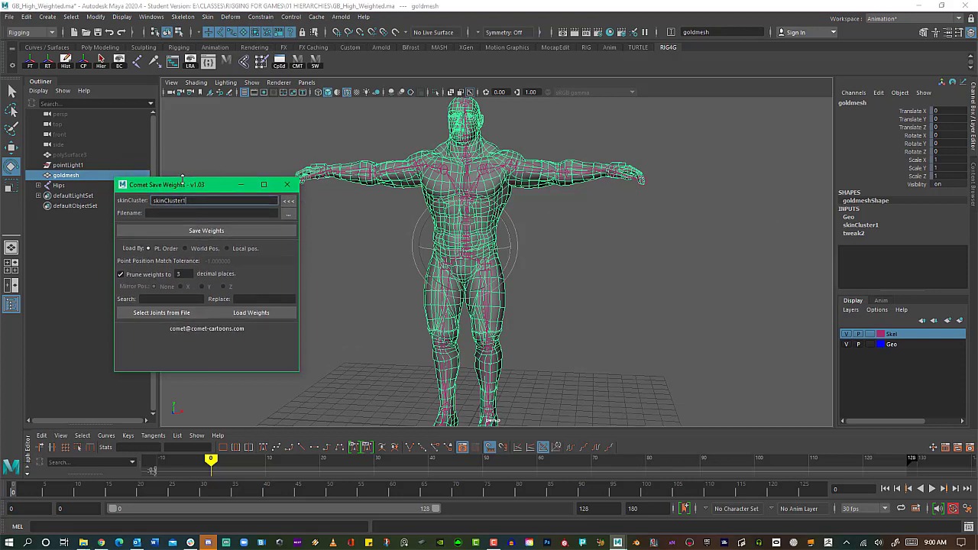
Set the weights file to GBWeights on the Desktop and try to save the weights with the whole mesh selected.
click(289, 216)
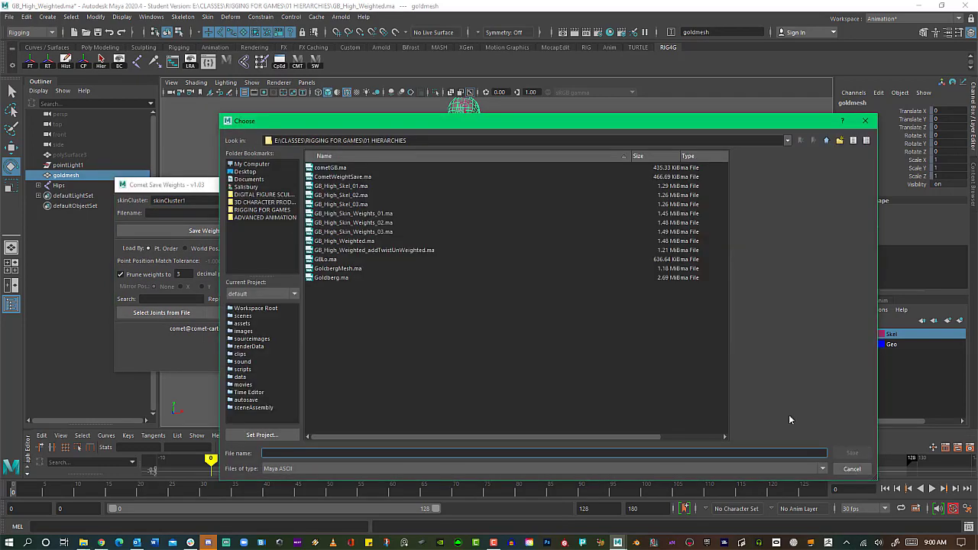
click(246, 174)
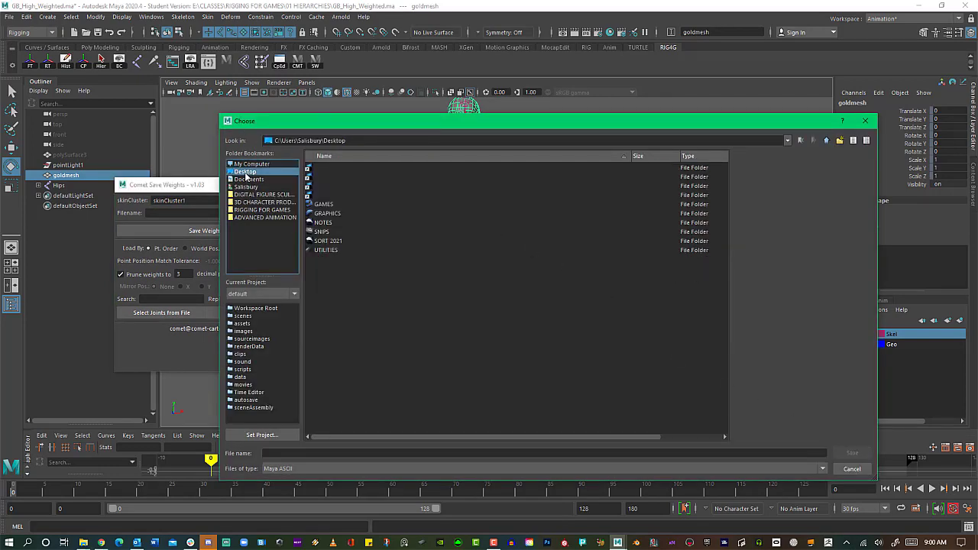
click(306, 454)
text(G)
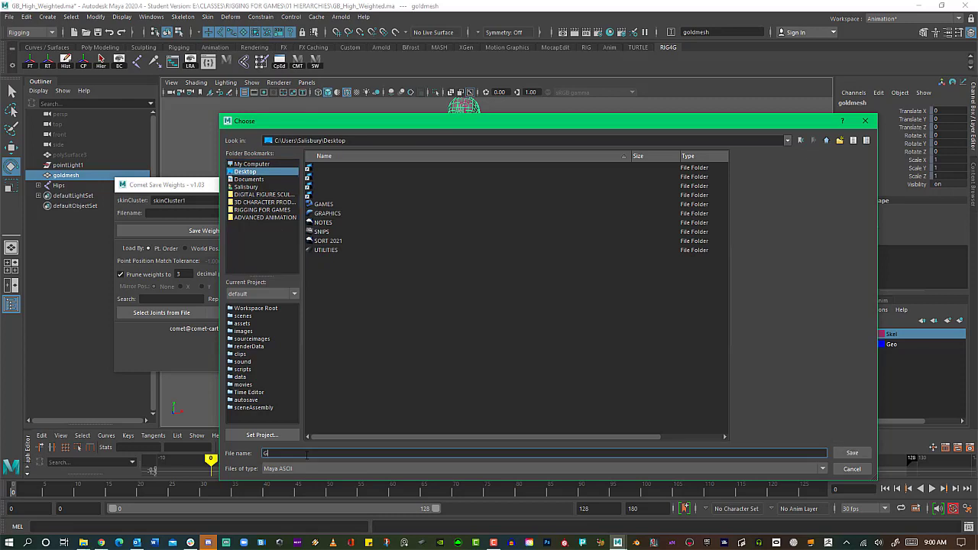
text(BWeights)
click(846, 450)
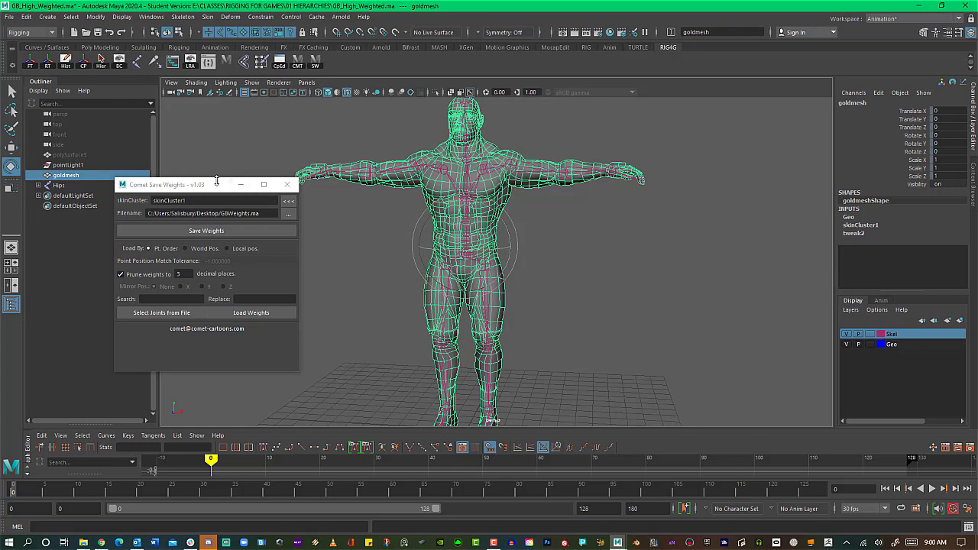
click(203, 232)
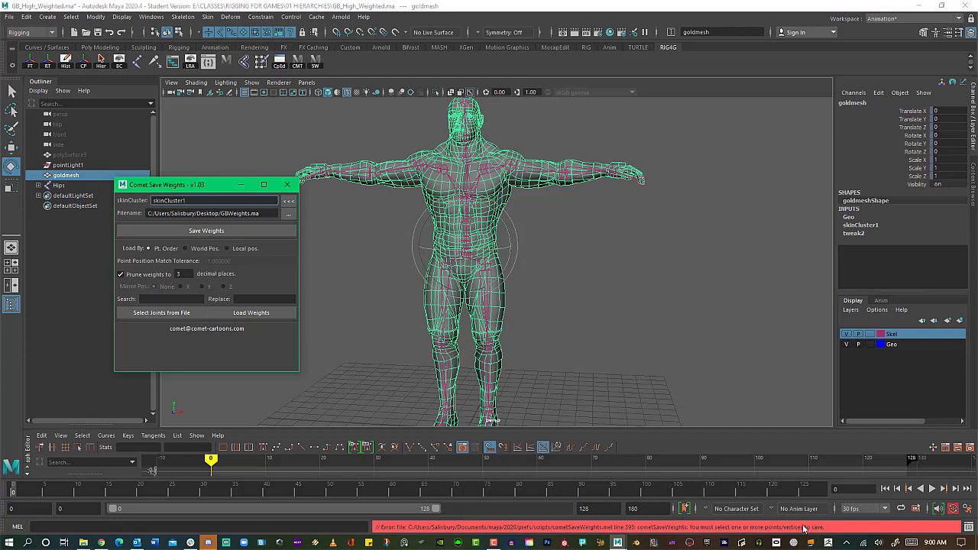
Clear the selection and restrict the selection mask to surfaces only.
click(639, 338)
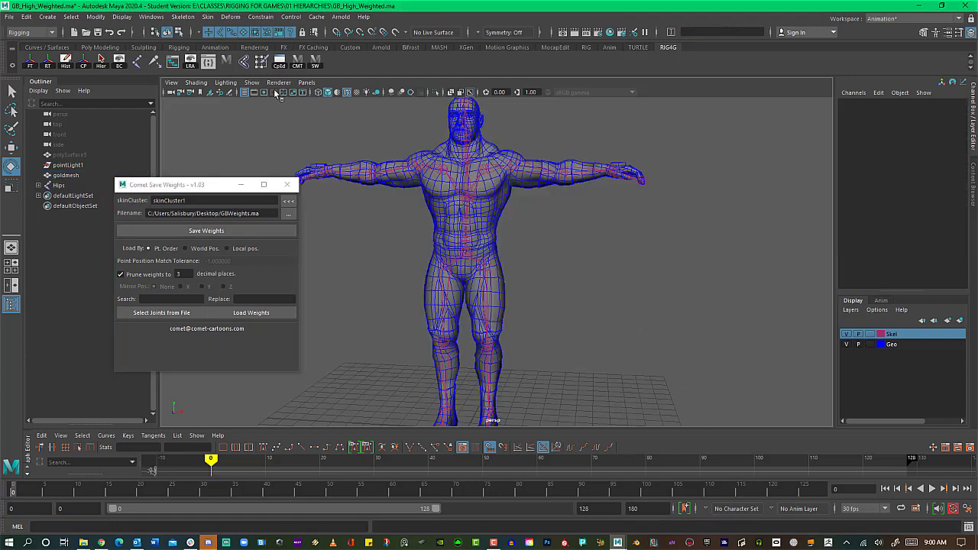
click(204, 32)
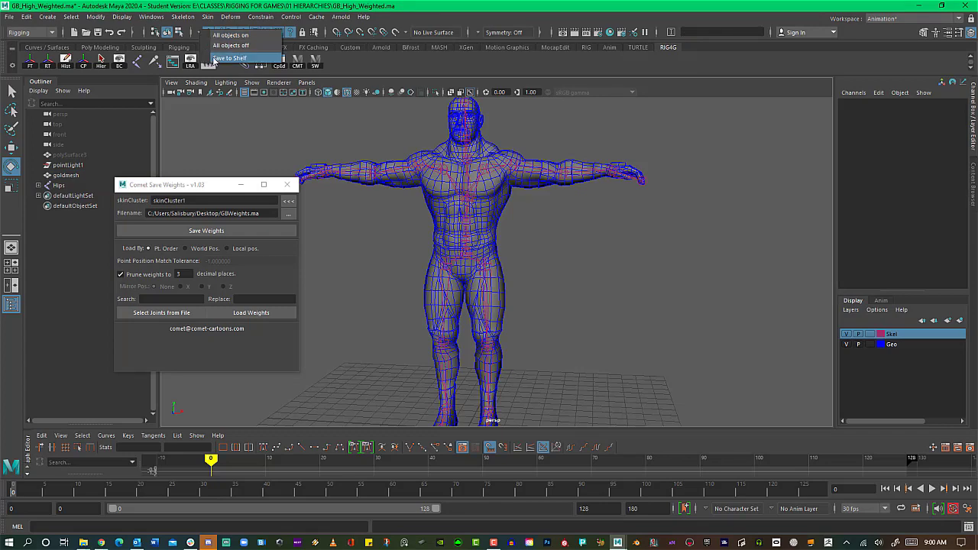
click(221, 46)
click(243, 35)
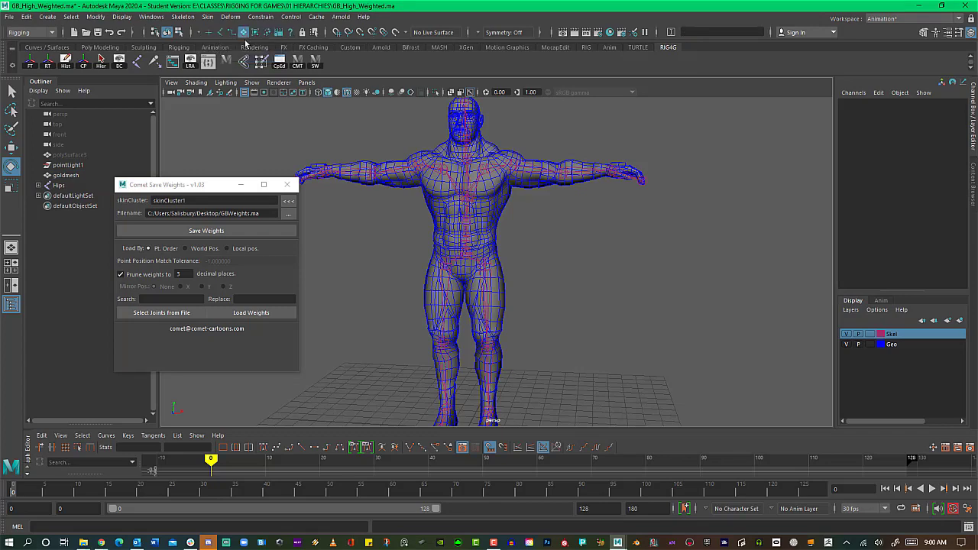
Switch goldmesh to vertex selection and grow the selection until it covers every vertex of the character.
click(447, 220)
right_click(425, 173)
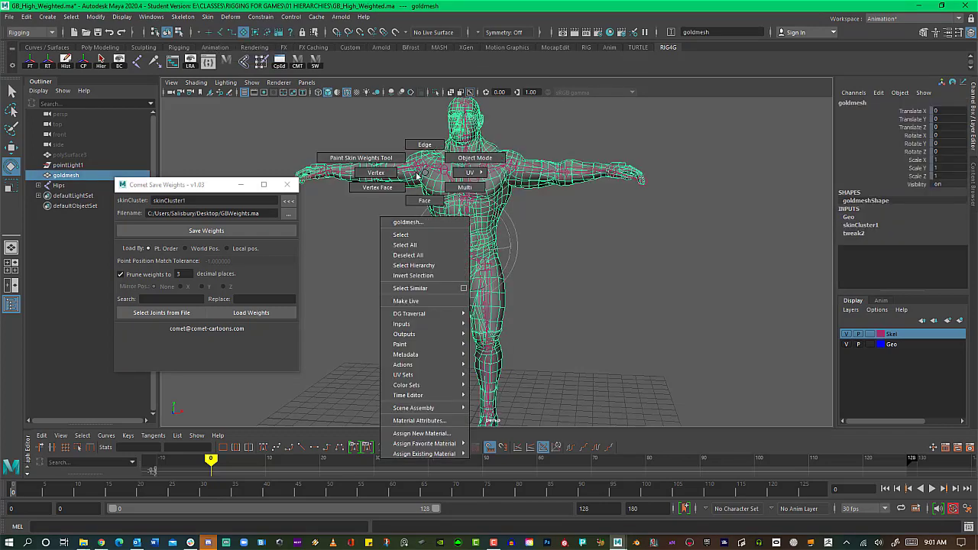
click(408, 255)
drag(451, 151, 680, 389)
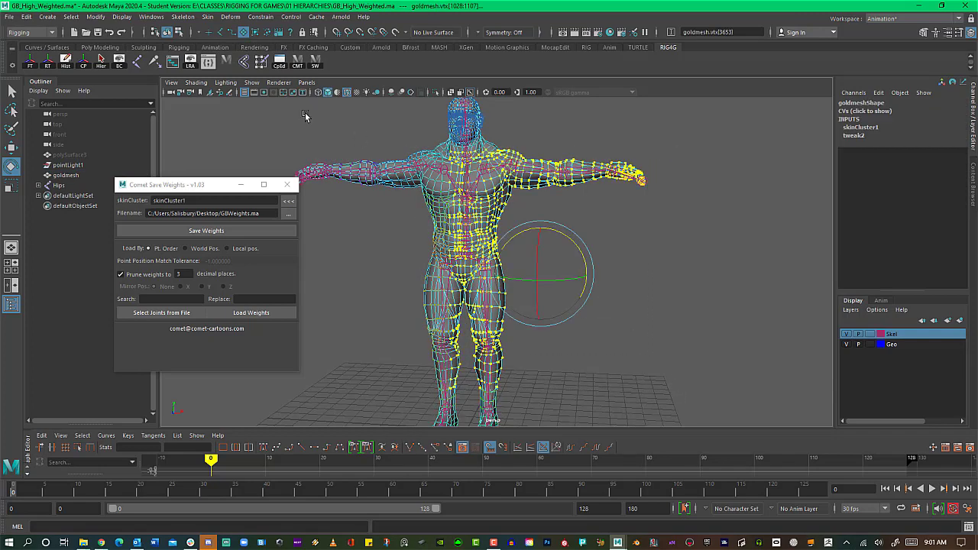
drag(304, 115, 687, 415)
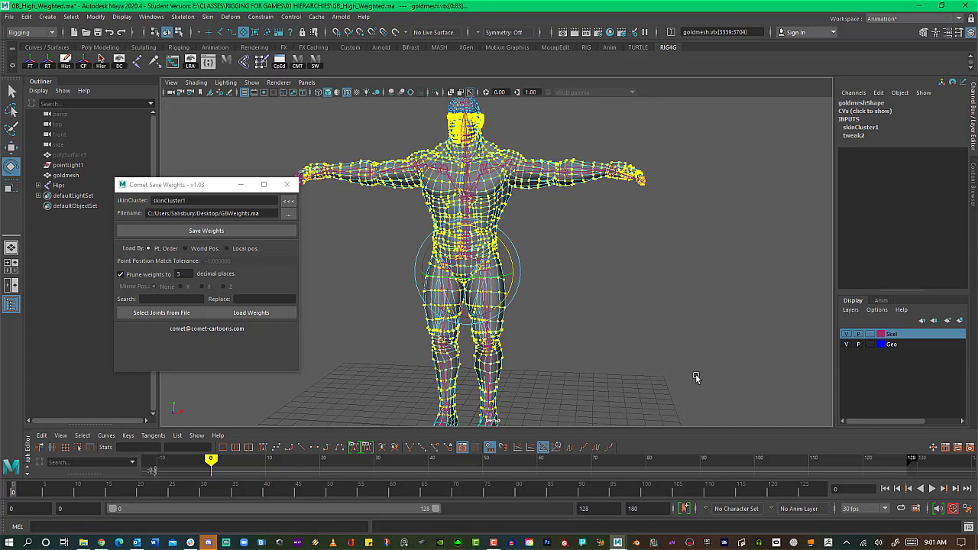
scroll(698, 346, down, 3)
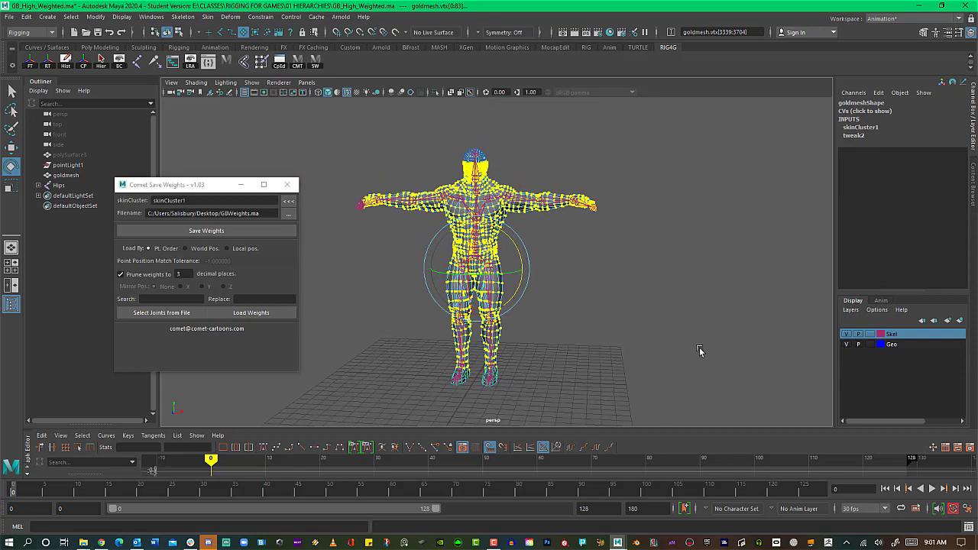
key(shift+period)
key(shift+period)
key(shift+period)
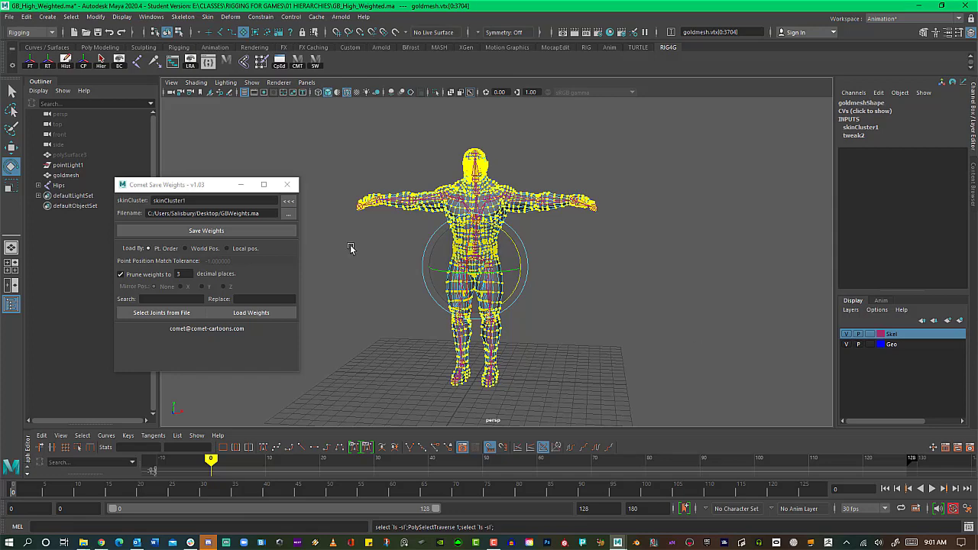
Save the skin weights of all selected vertices to GBWeights.ma, and return goldmesh to object mode.
drag(224, 186, 732, 131)
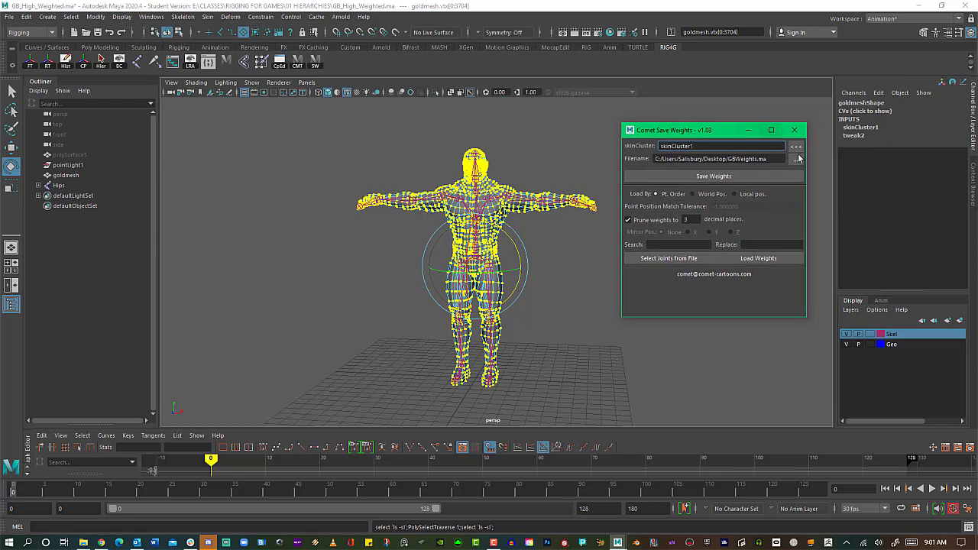
click(727, 177)
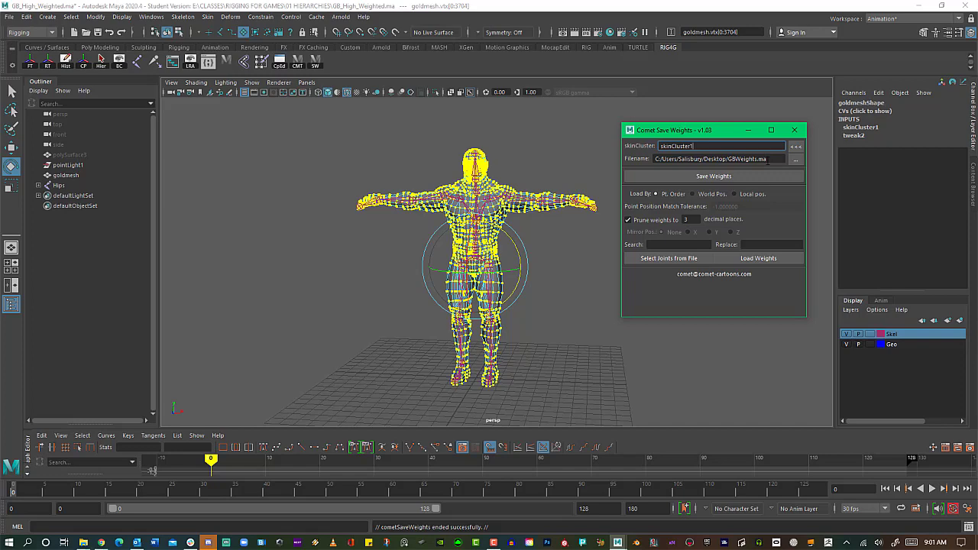
click(577, 138)
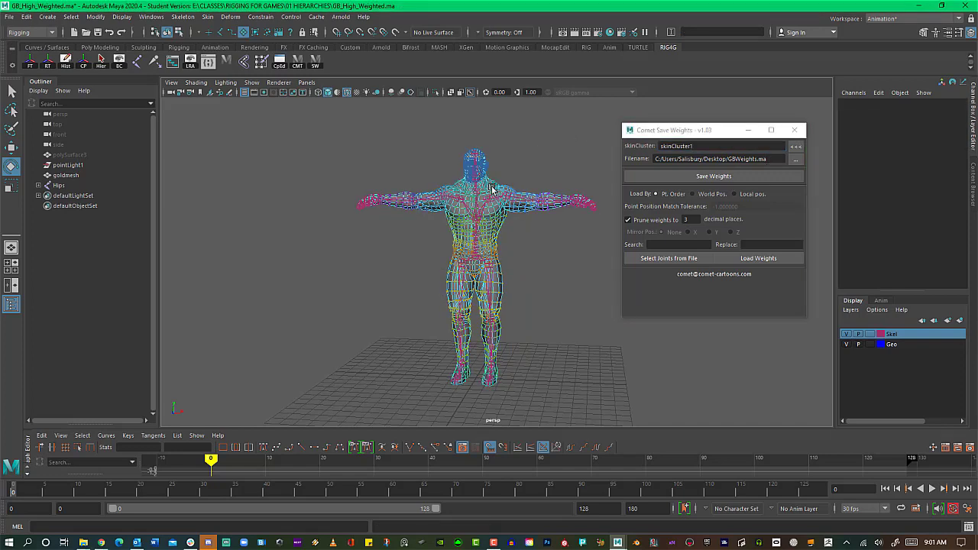
right_drag(491, 188, 515, 176)
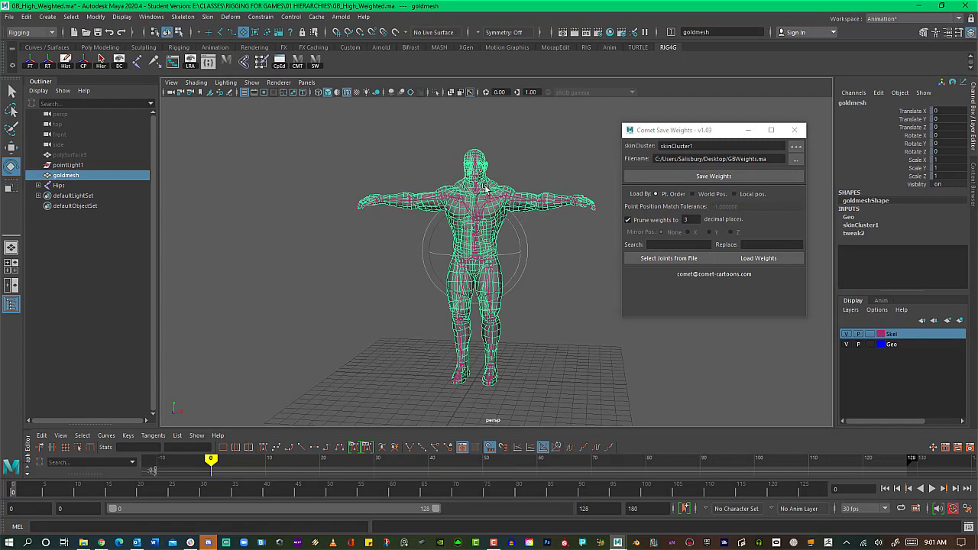
Make joints selectable again, test-rotate the L_Shoulder joint, and undo the rotation and the selection.
click(220, 33)
click(542, 172)
click(511, 198)
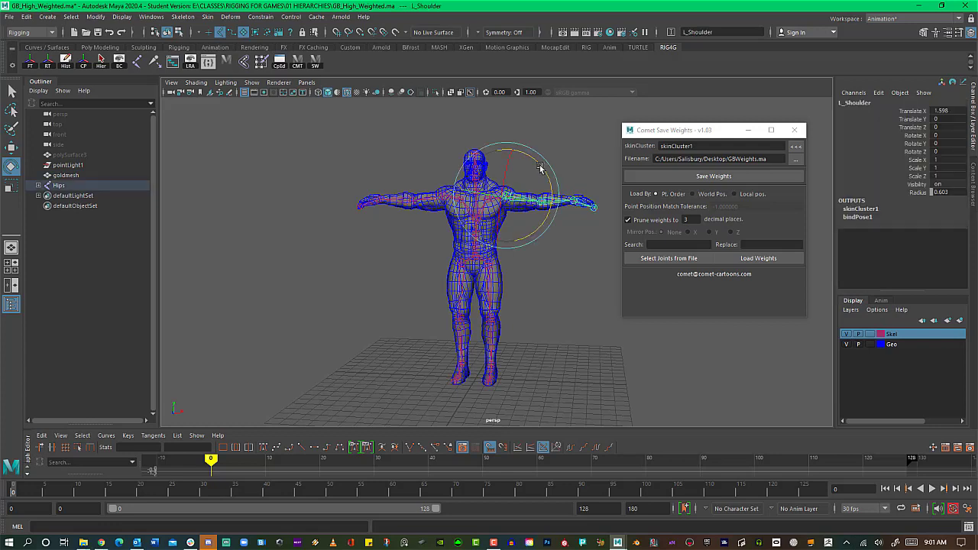
drag(541, 166, 555, 196)
key(ctrl+z)
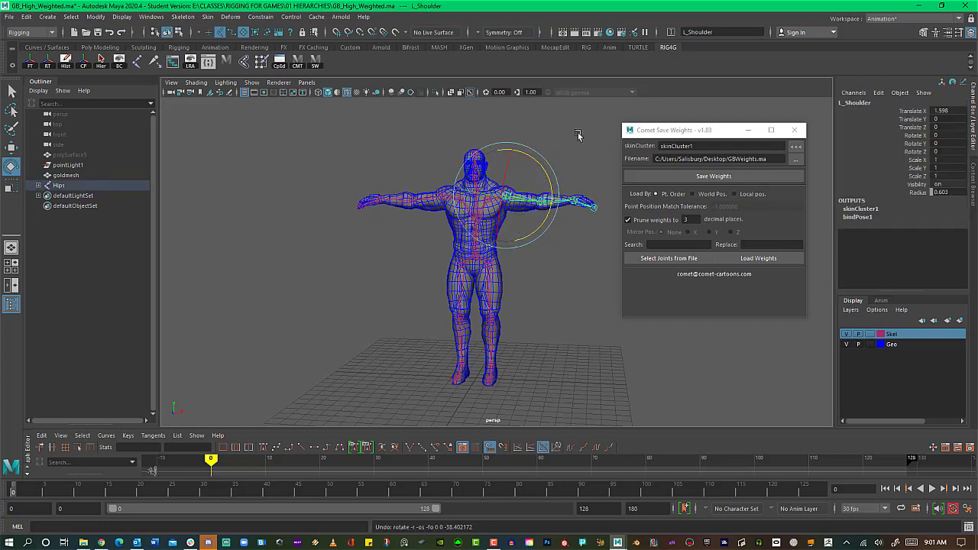
key(ctrl+z)
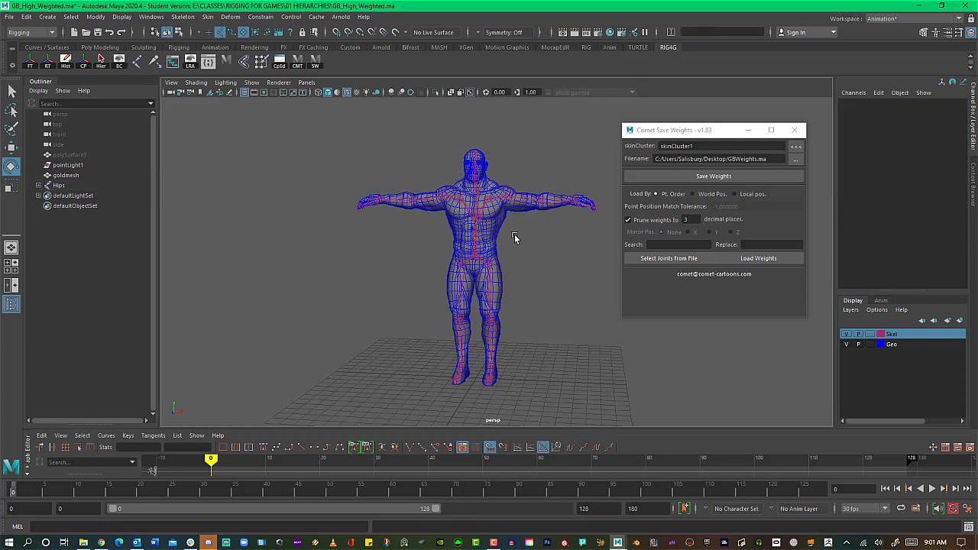
Delete the construction history of goldmesh to remove its skin cluster.
click(461, 239)
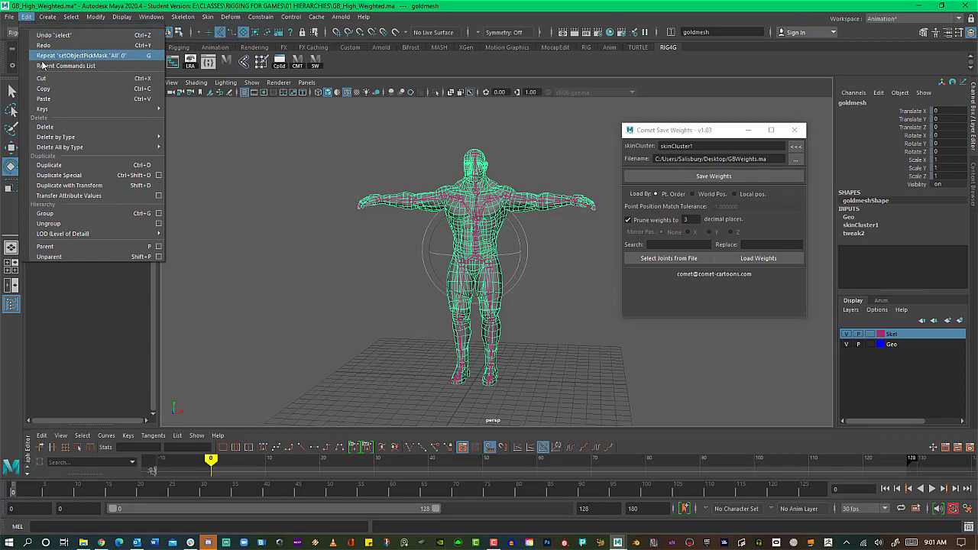
mouse_move(71, 137)
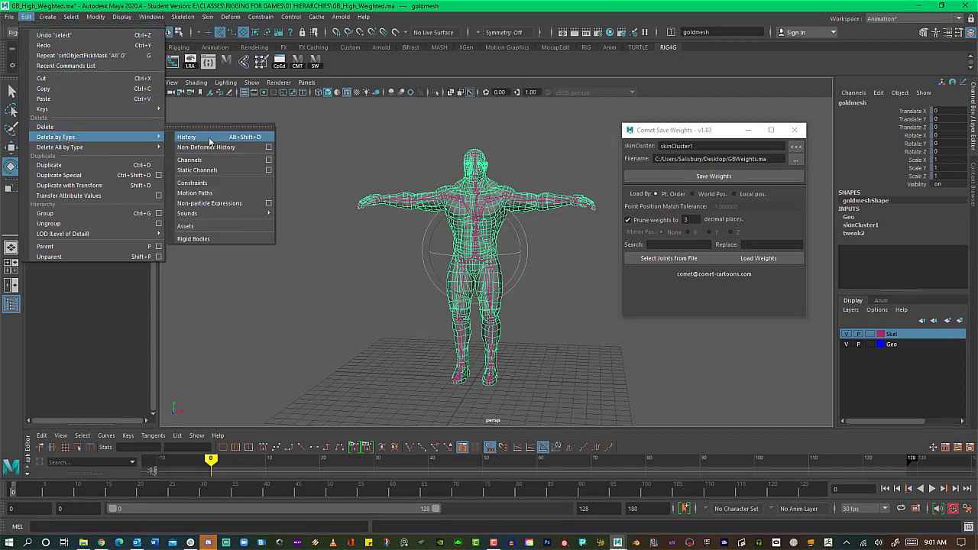
click(373, 202)
click(458, 233)
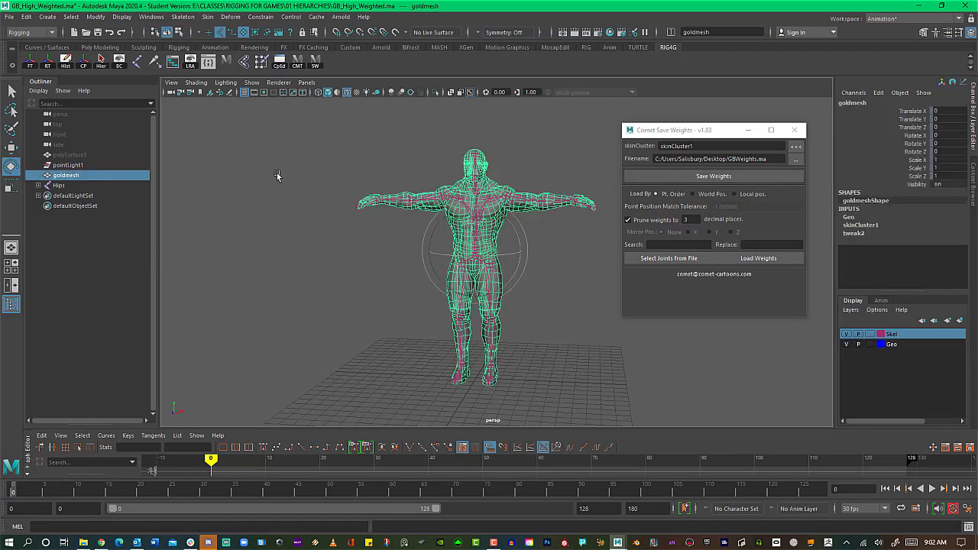
click(65, 61)
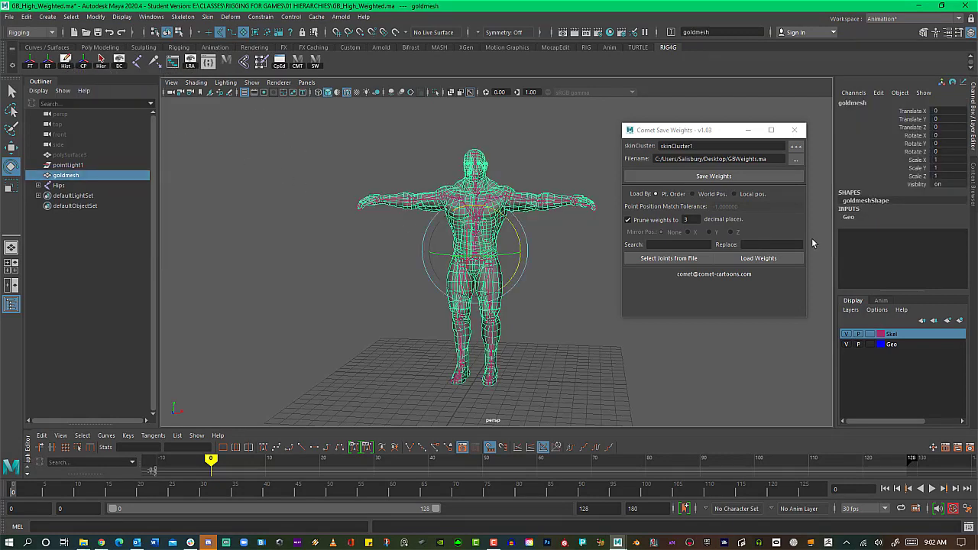
Test the unbound goldmesh by rotating the L_Shoulder joint, undo the rotation and clear the selection.
click(569, 154)
drag(516, 187, 524, 223)
drag(542, 168, 547, 177)
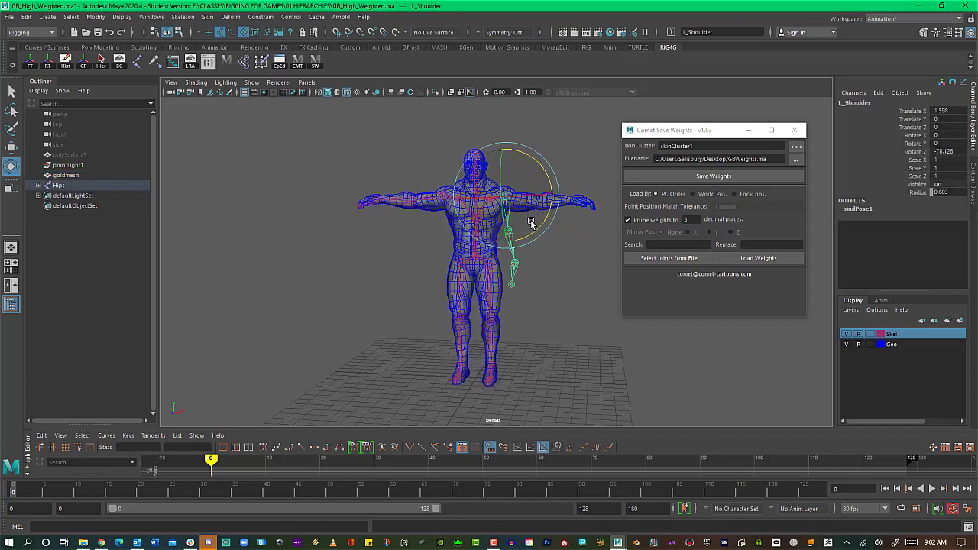
key(ctrl+z)
click(551, 128)
Select the L_Leg, R_Reg and L_Shoulder joints in turn and examine their placement inside the mesh.
alt+drag(548, 257, 599, 286)
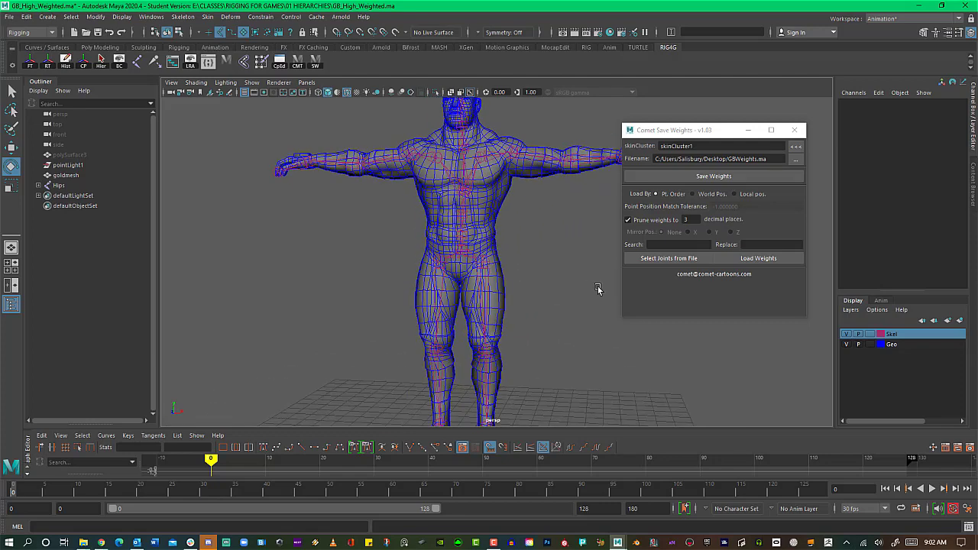
click(481, 260)
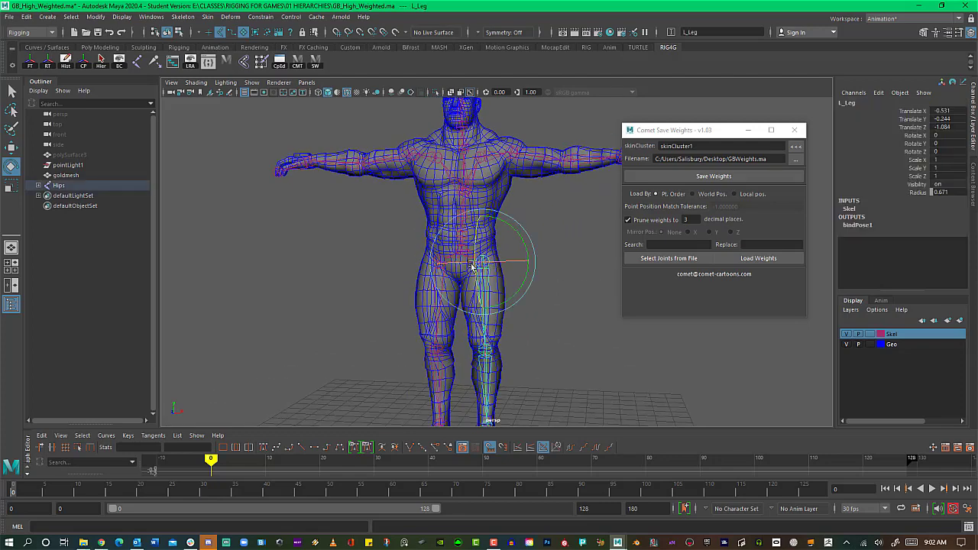
click(363, 244)
click(438, 266)
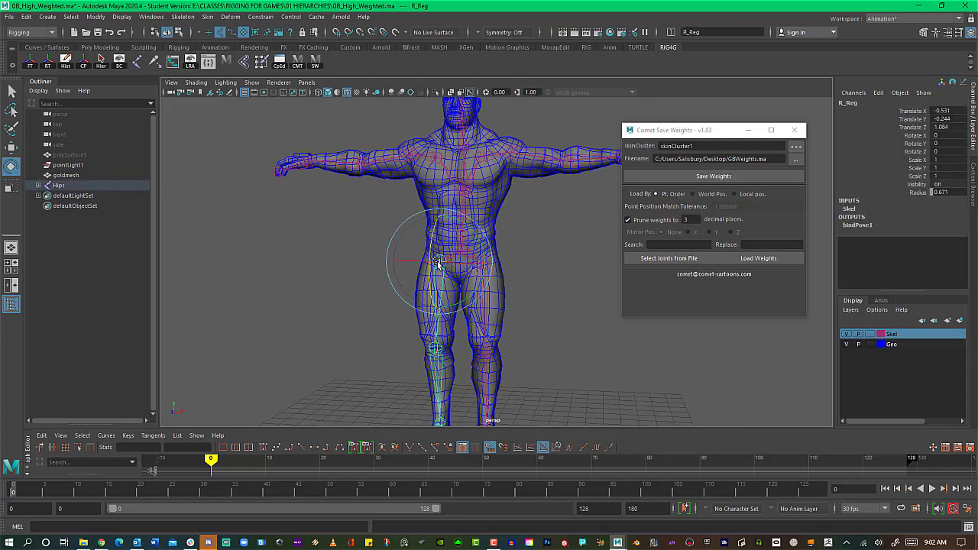
click(515, 152)
alt+drag(539, 217, 566, 282)
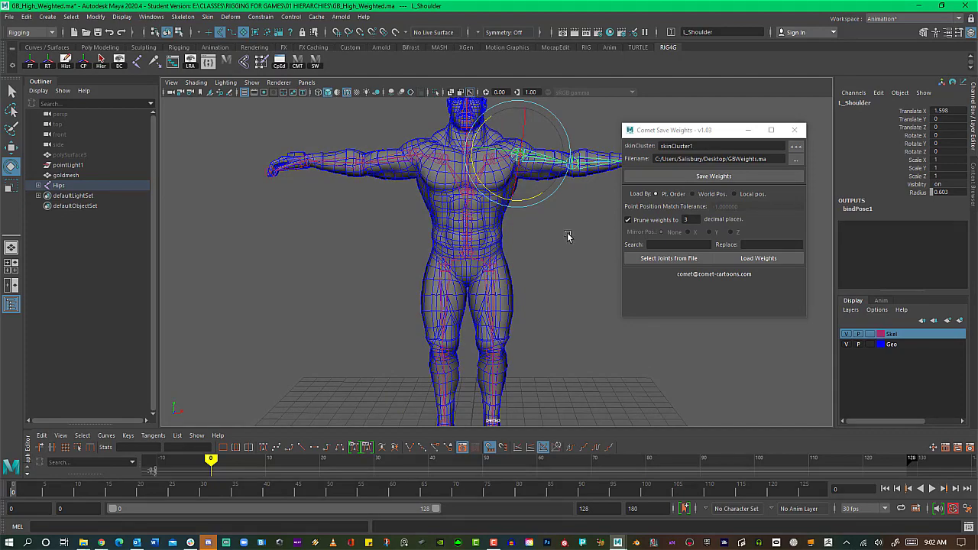
alt+drag(569, 237, 443, 310)
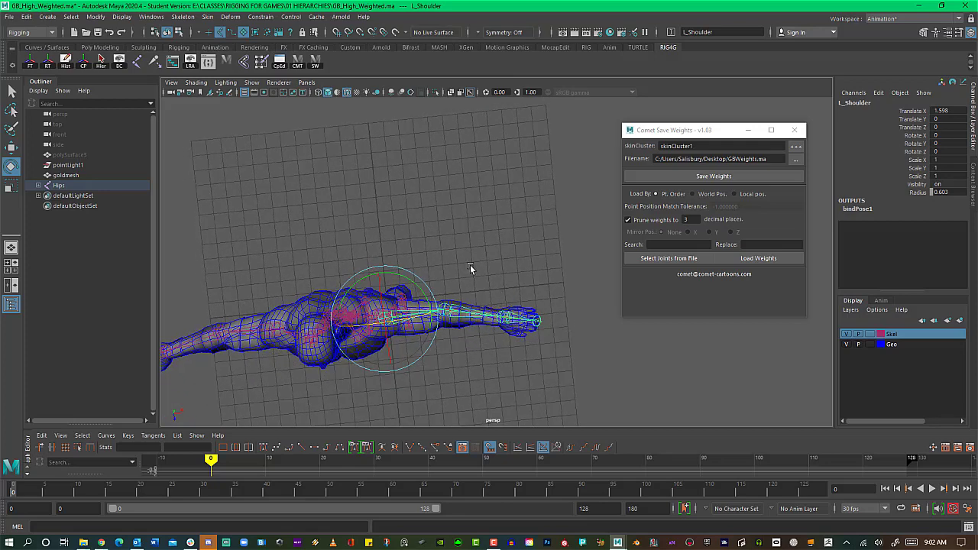
Test the L_Elbow joint's rotation on the unbound goldmesh, undo it, check the whole figure and clear the selection.
mouse_move(470, 264)
alt+mouse_down()
mouse_move(498, 274)
mouse_move(480, 265)
alt+mouse_up()
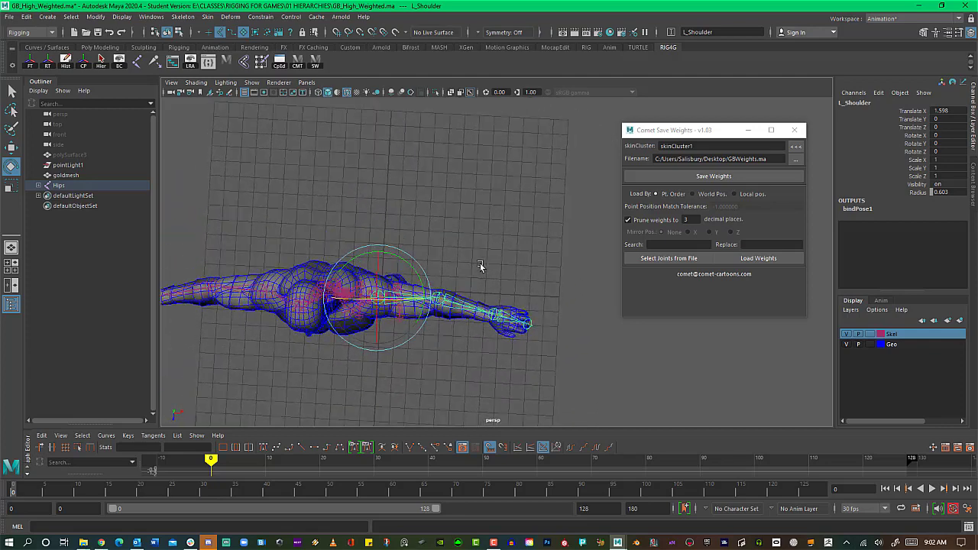
click(442, 300)
drag(486, 295, 486, 315)
key(ctrl+z)
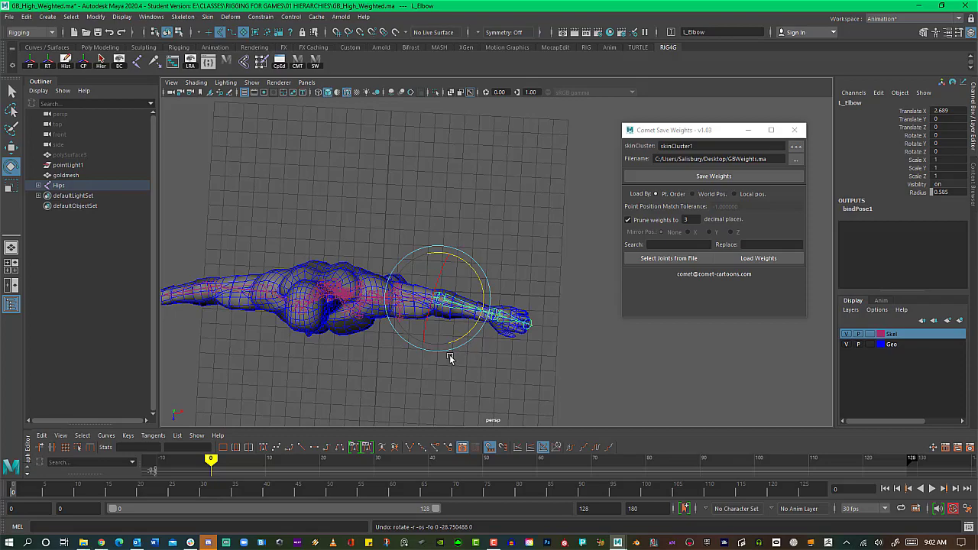
alt+drag(403, 394, 295, 298)
alt+middle_drag(294, 298, 285, 232)
alt+right_drag(285, 231, 489, 300)
alt+drag(420, 270, 493, 277)
alt+right_drag(494, 277, 258, 222)
alt+drag(258, 222, 299, 289)
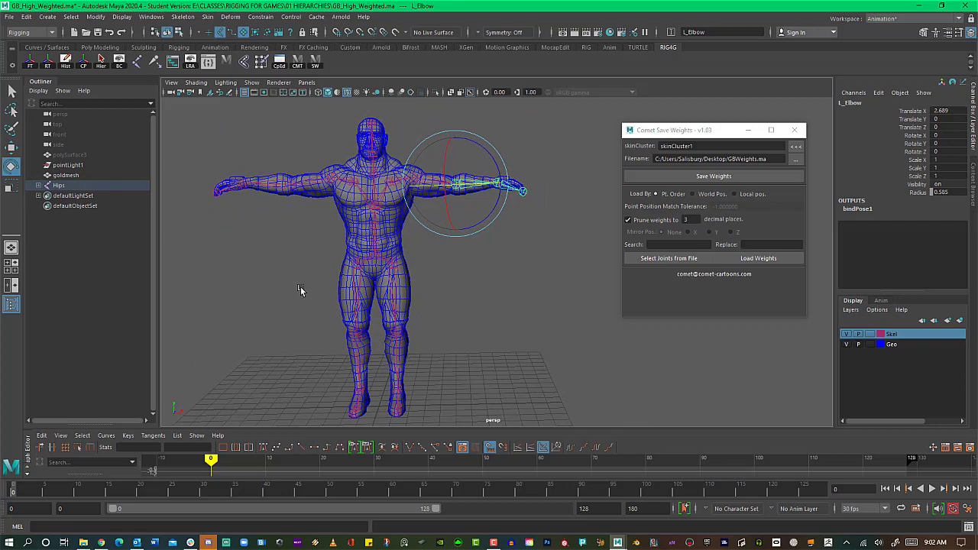
click(440, 274)
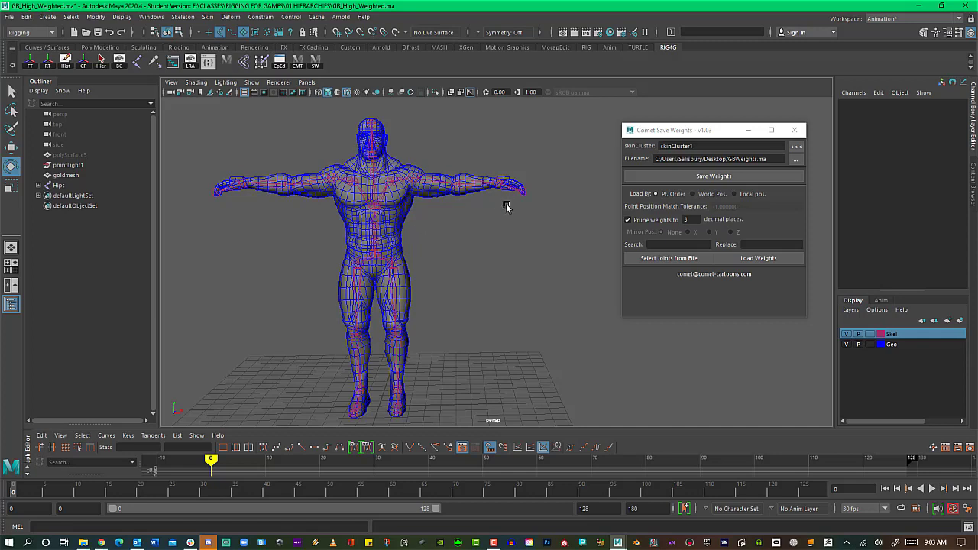
click(208, 17)
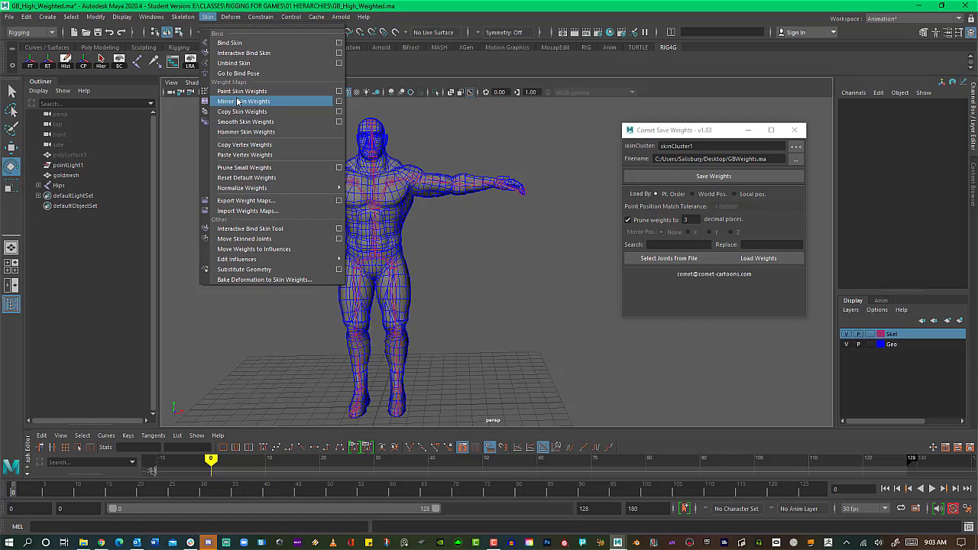
click(286, 62)
click(151, 16)
mouse_move(171, 20)
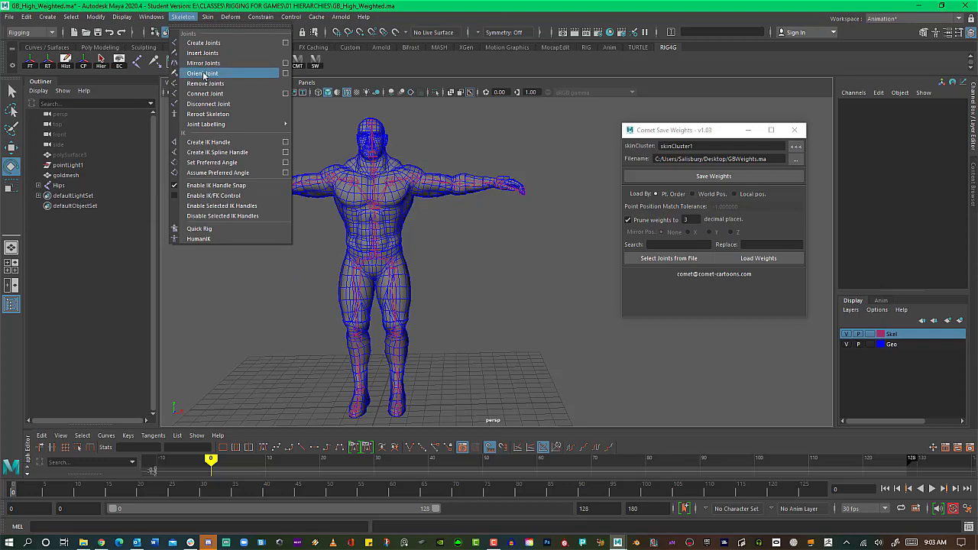
Select the Hips joint and display the skeleton's local rotation axes in component selection mode.
click(379, 260)
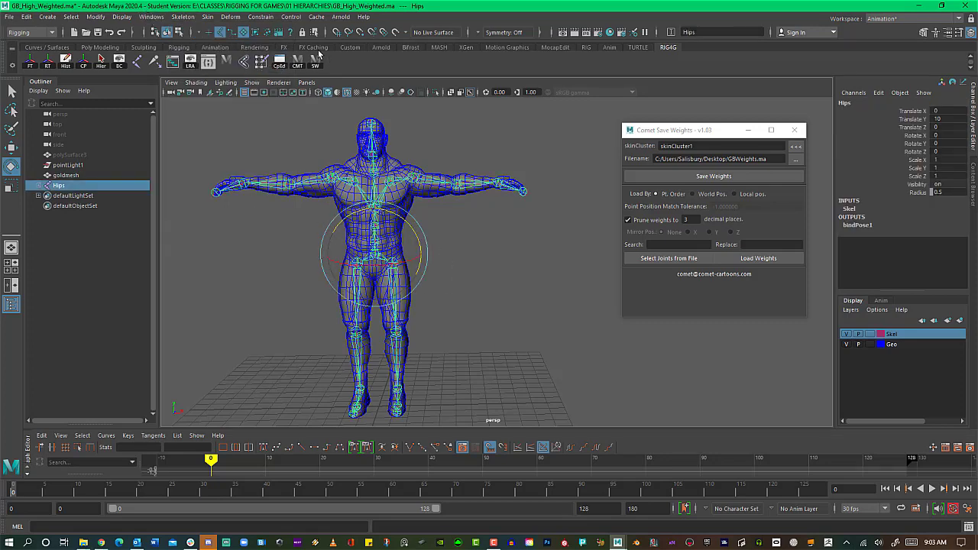
click(178, 32)
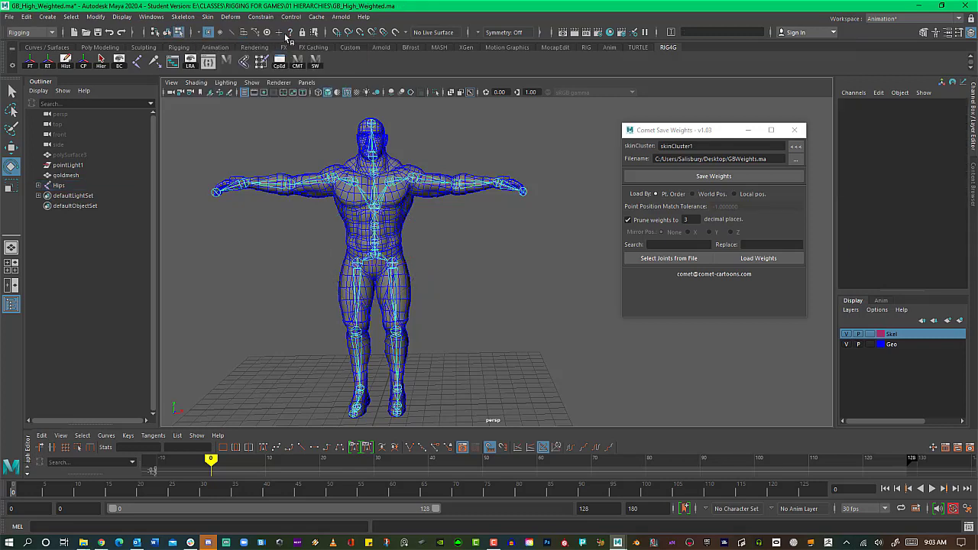
right_click(290, 32)
click(320, 42)
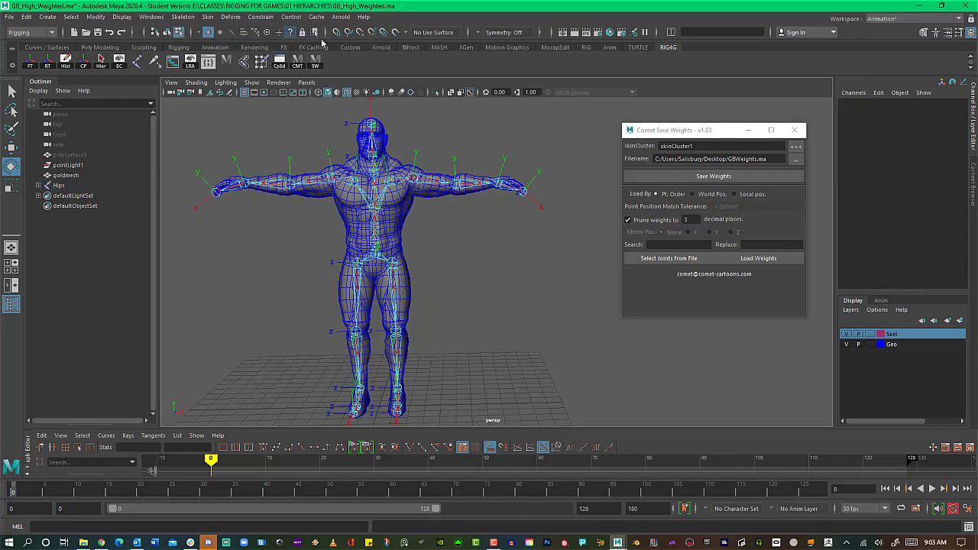
click(123, 19)
mouse_move(298, 124)
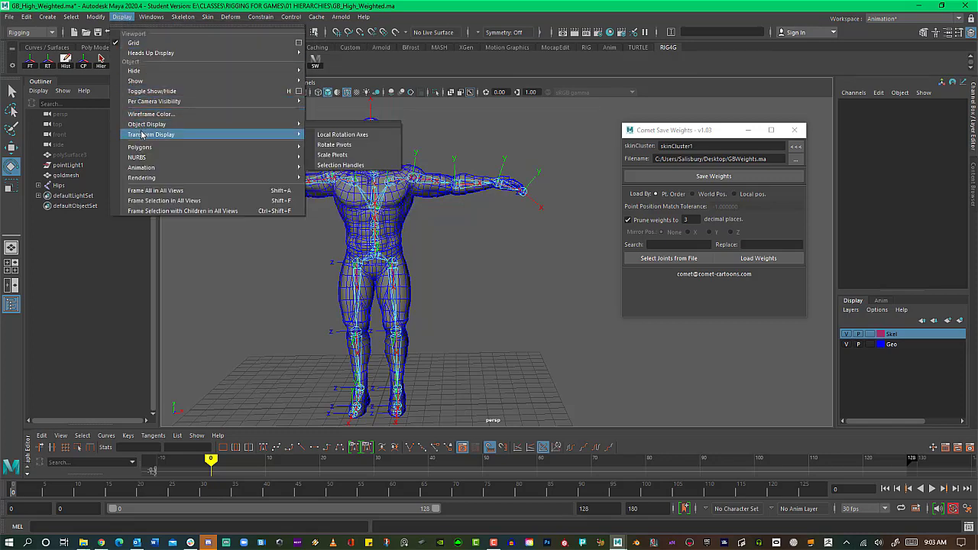
click(345, 134)
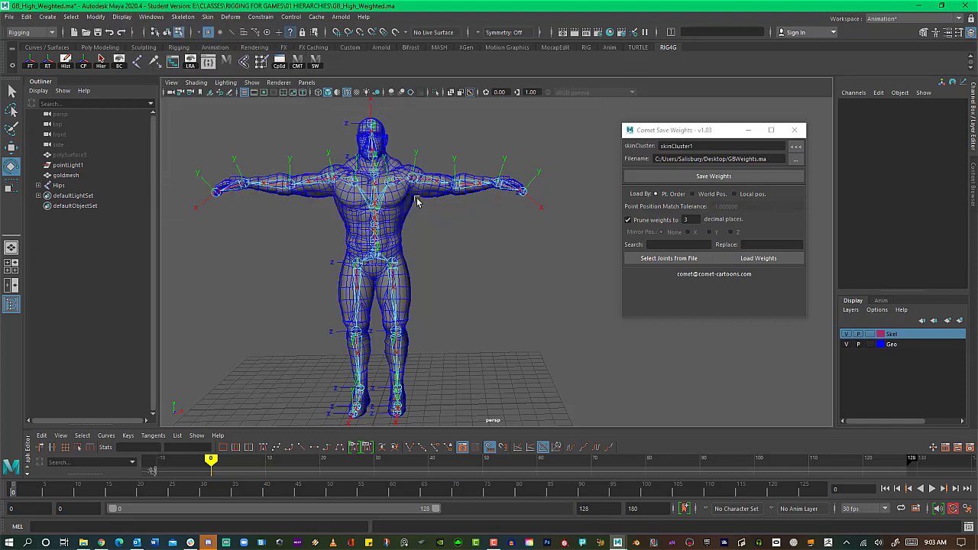
Select the L_Shoulder and L_Knee rotation axes in turn to examine their orientation, and clear the selection.
drag(404, 163, 424, 196)
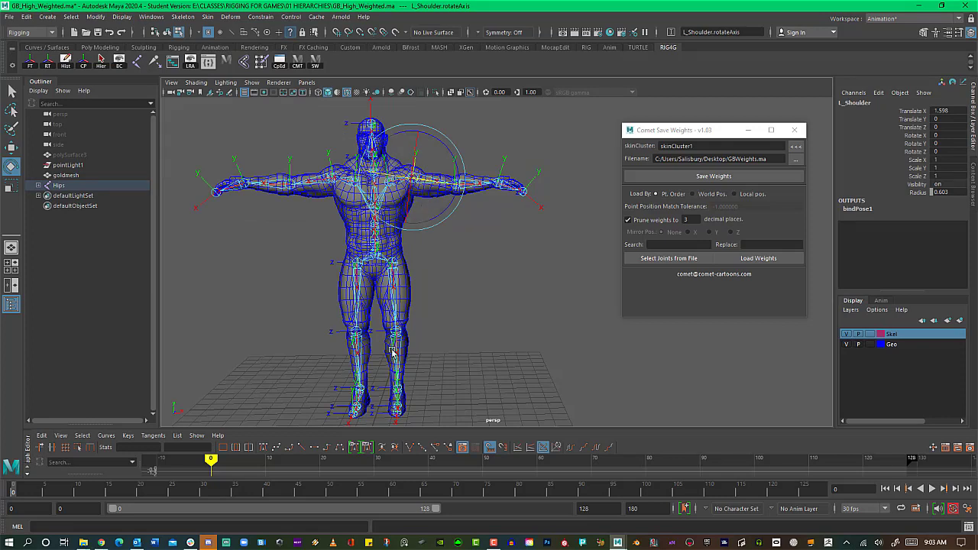
drag(377, 314, 407, 351)
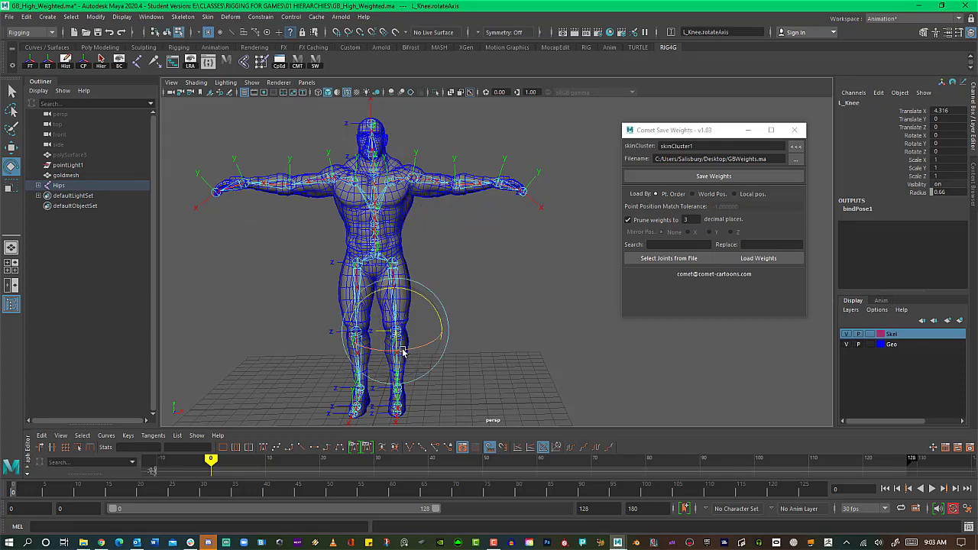
click(452, 259)
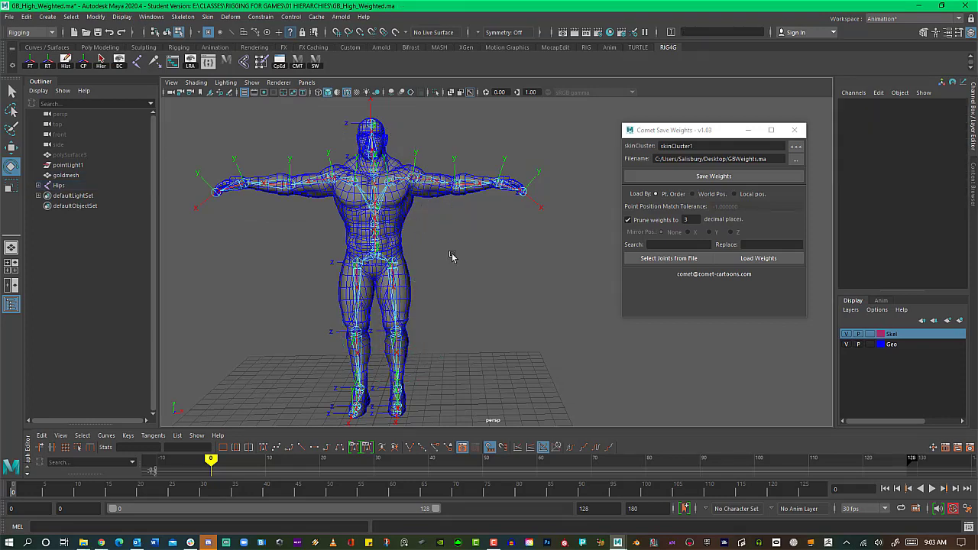
Hide the local rotation axes and return to object selection mode with nothing selected.
click(293, 33)
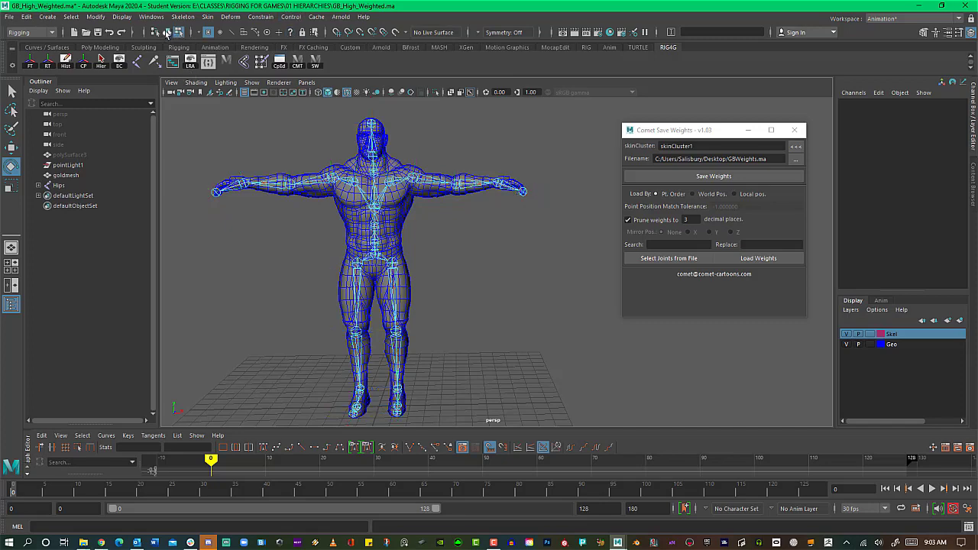
click(167, 32)
click(231, 269)
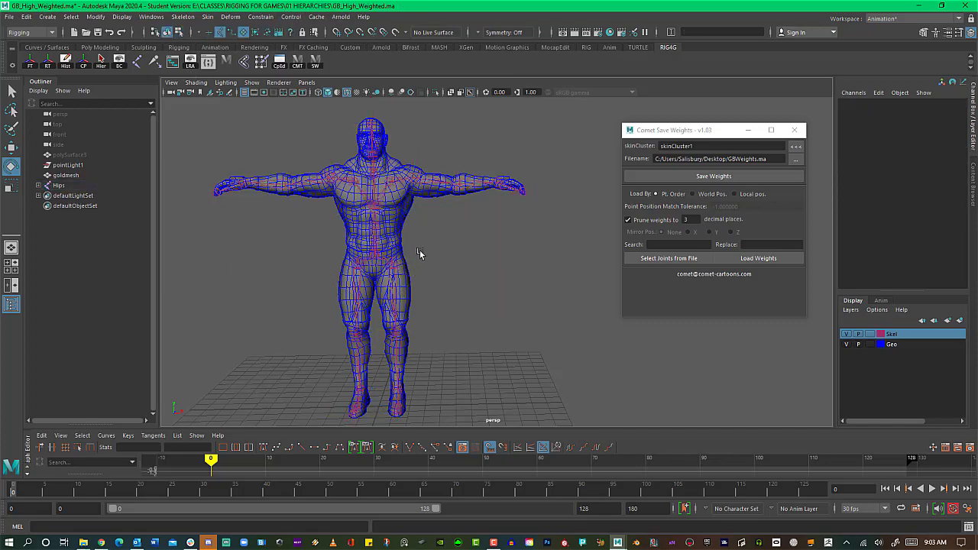
Check that goldmesh is unbound by test-rotating the L_Shoulder joint, undo the rotation and clear the selection.
alt+middle_drag(421, 253, 444, 256)
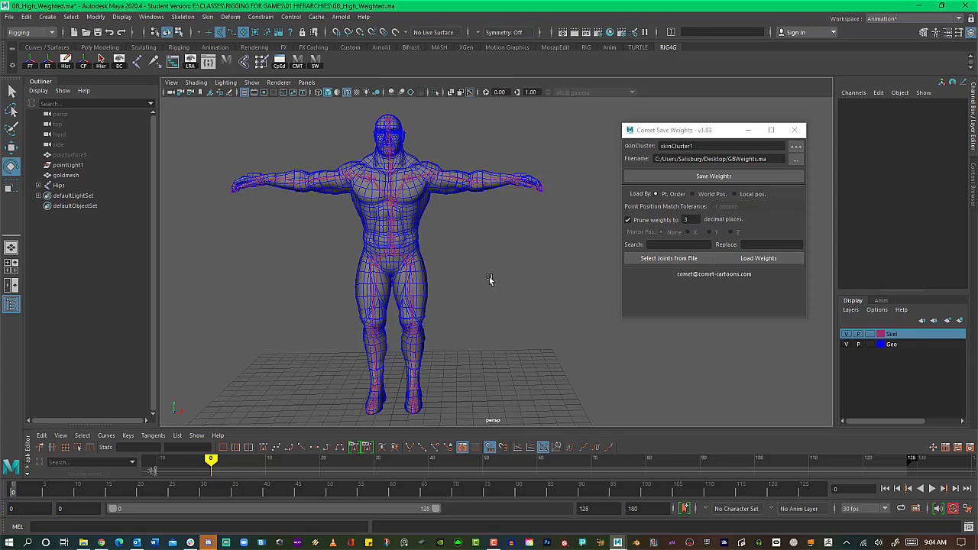
mouse_move(490, 280)
alt+mouse_down()
mouse_move(469, 277)
mouse_move(484, 275)
alt+mouse_up()
click(419, 219)
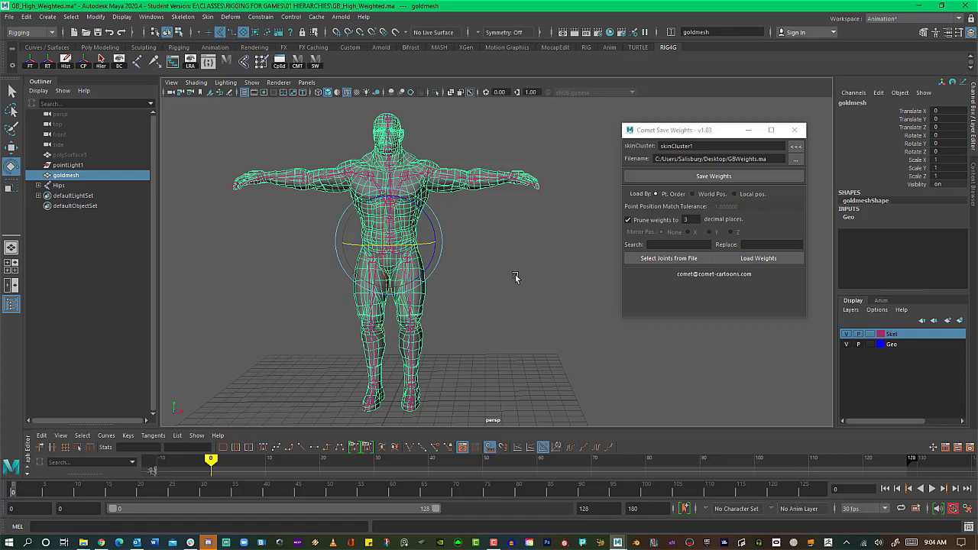
click(448, 182)
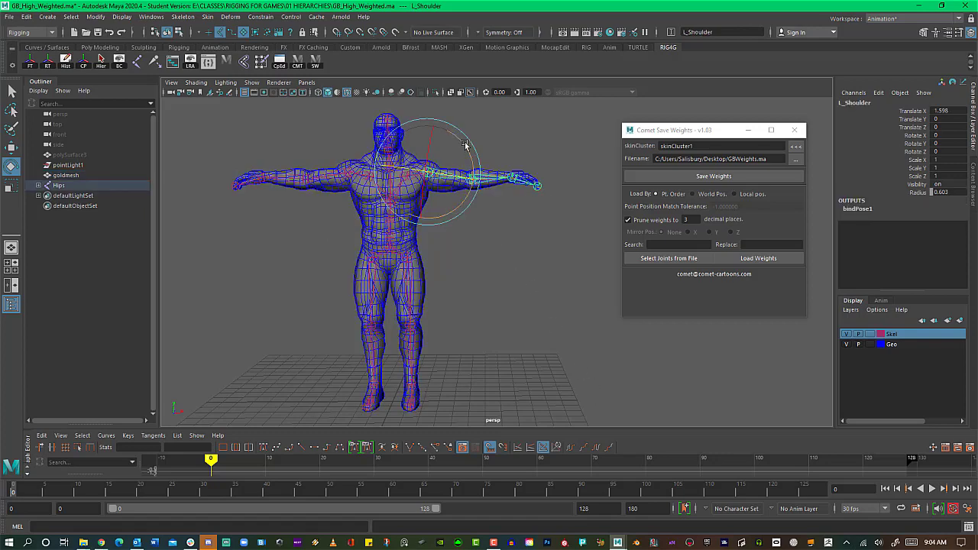
drag(456, 162, 467, 172)
key(ctrl+z)
click(505, 273)
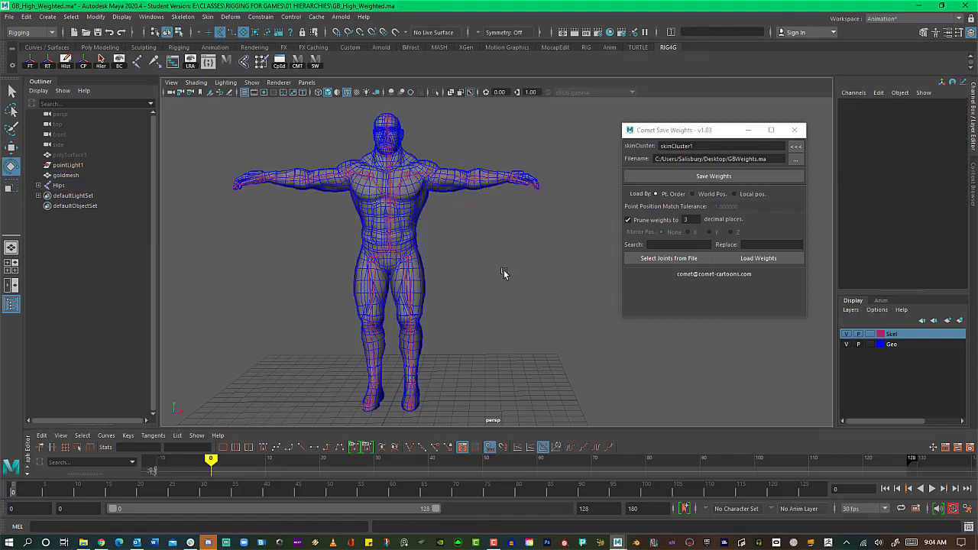
Try to load the saved weights from GBWeights.ma onto the selected goldmesh object, and clear the selection.
click(421, 231)
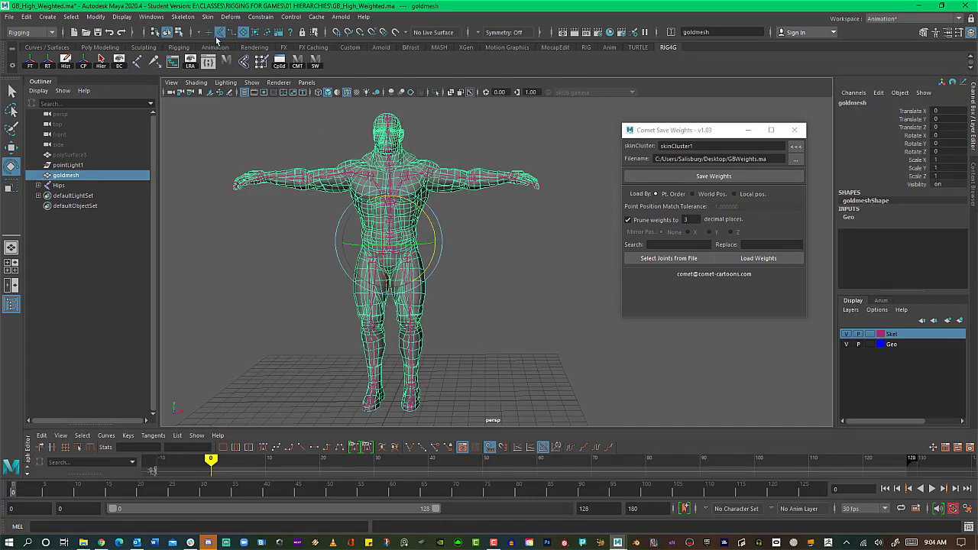
right_click(280, 146)
drag(709, 131, 618, 143)
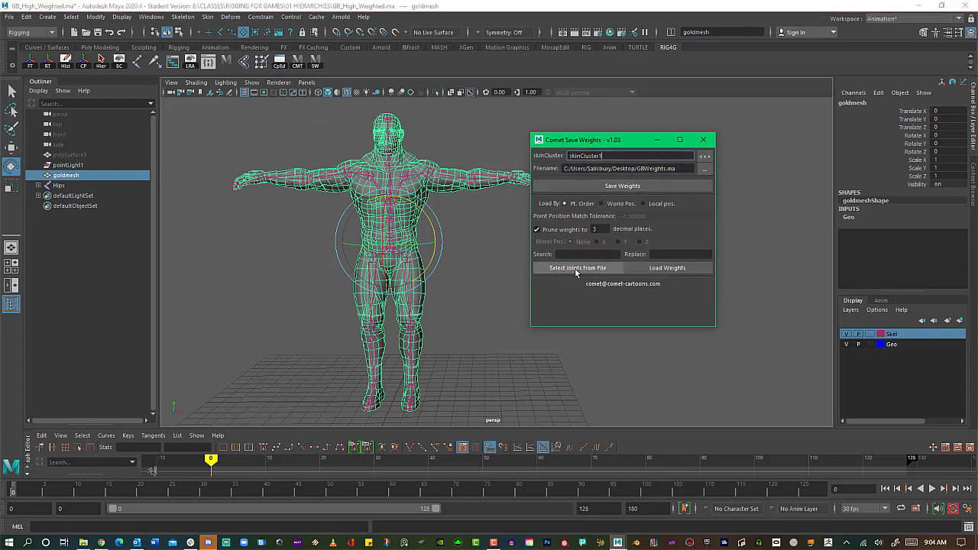
click(671, 268)
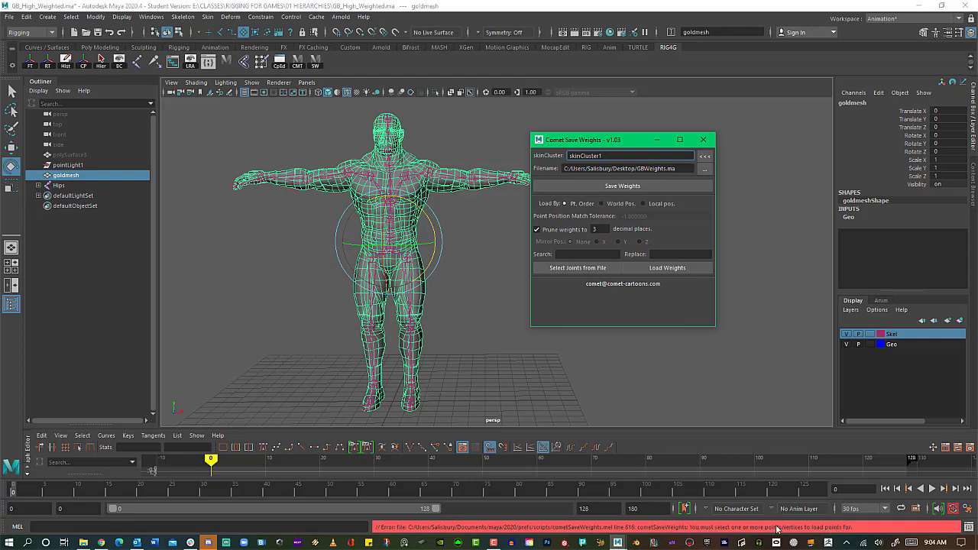
click(710, 410)
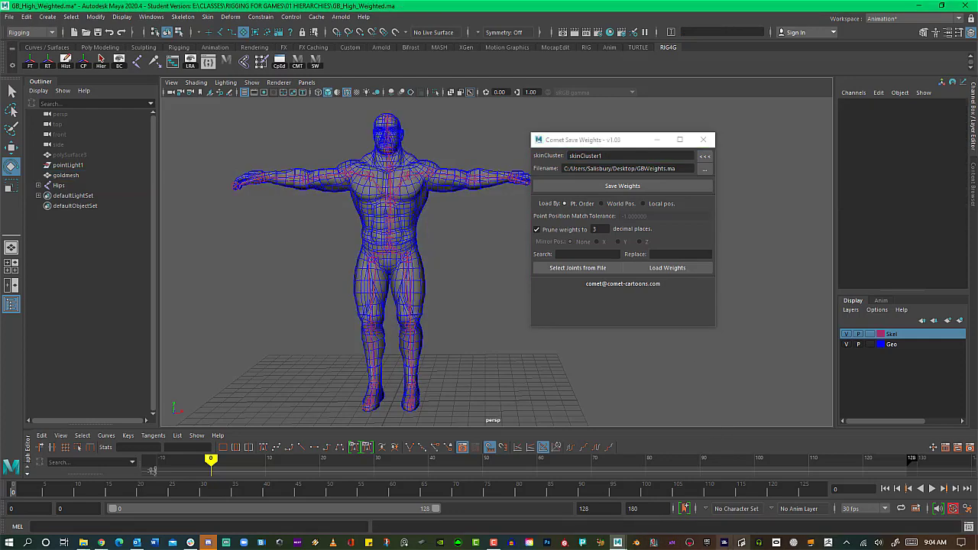
Select all vertices of goldmesh and try to load the saved weights from GBWeights.ma by point order.
click(419, 200)
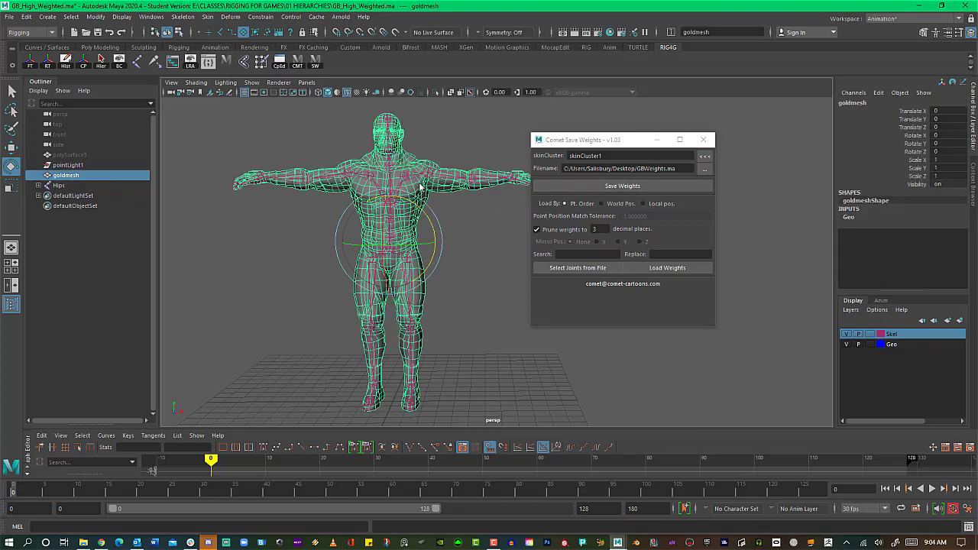
right_drag(420, 185, 380, 187)
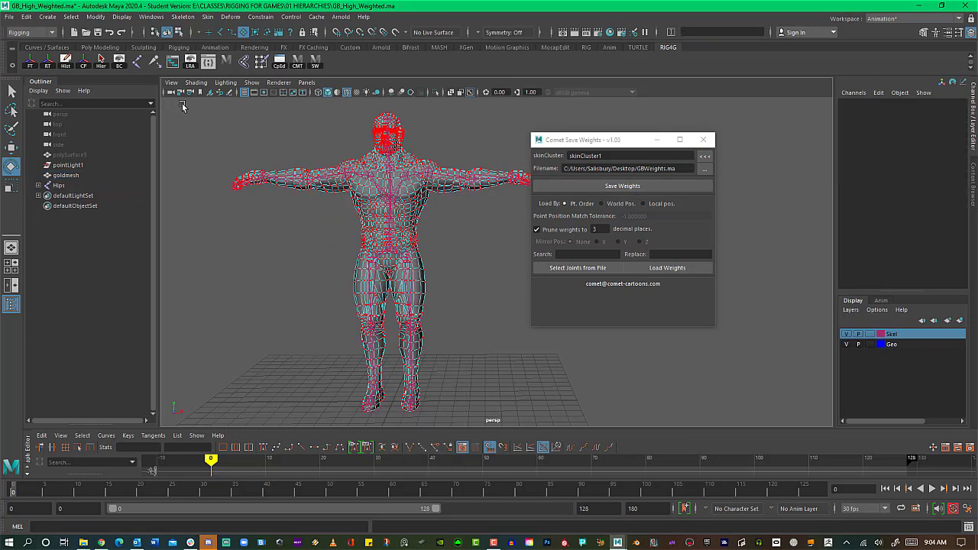
drag(183, 104, 641, 454)
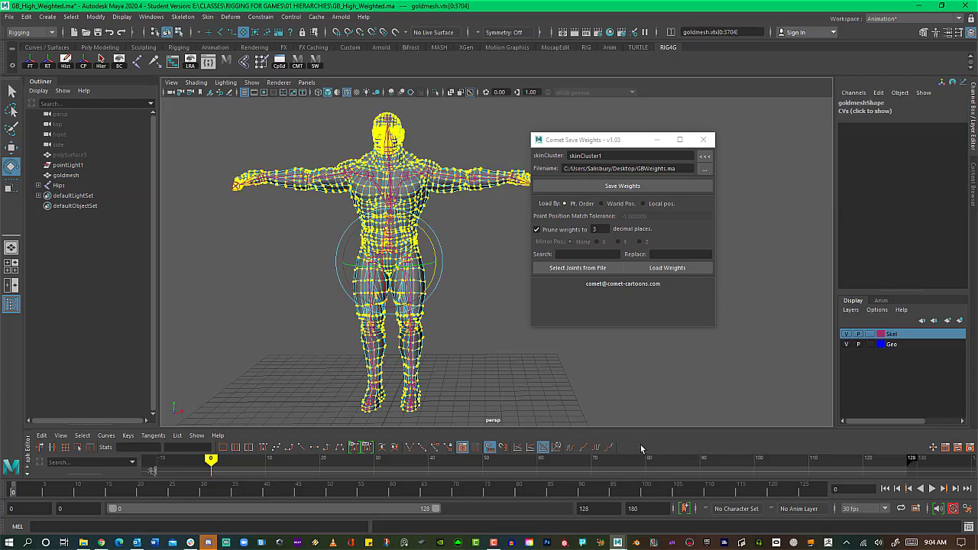
drag(621, 146, 664, 190)
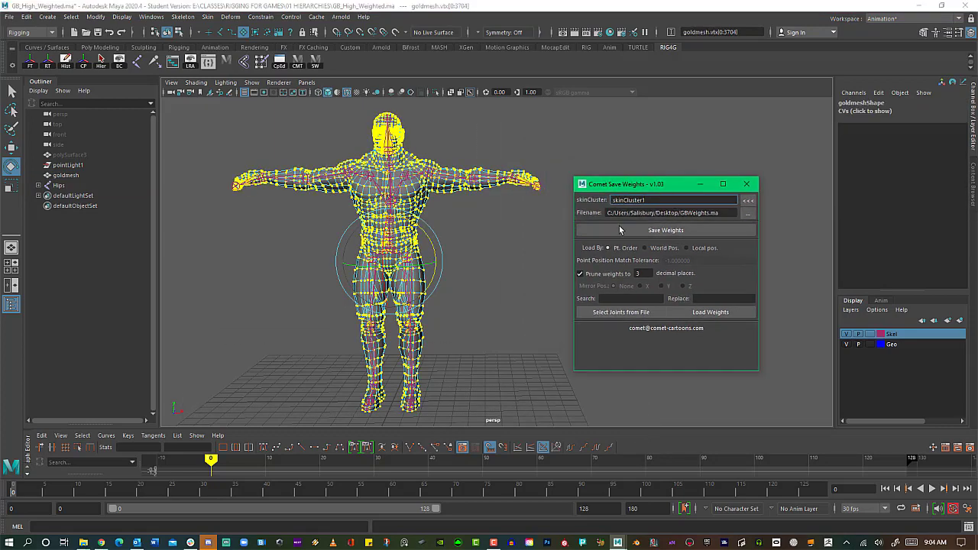
click(718, 314)
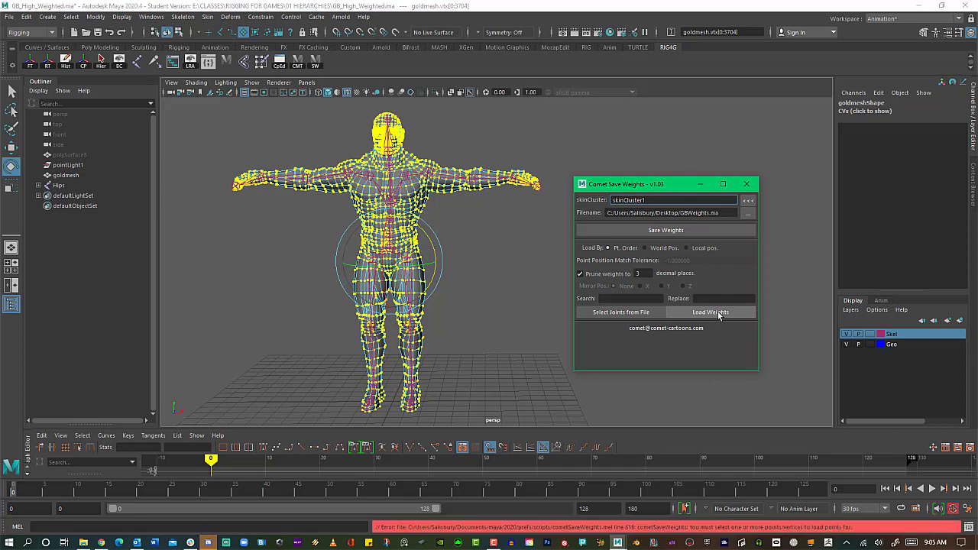
click(718, 312)
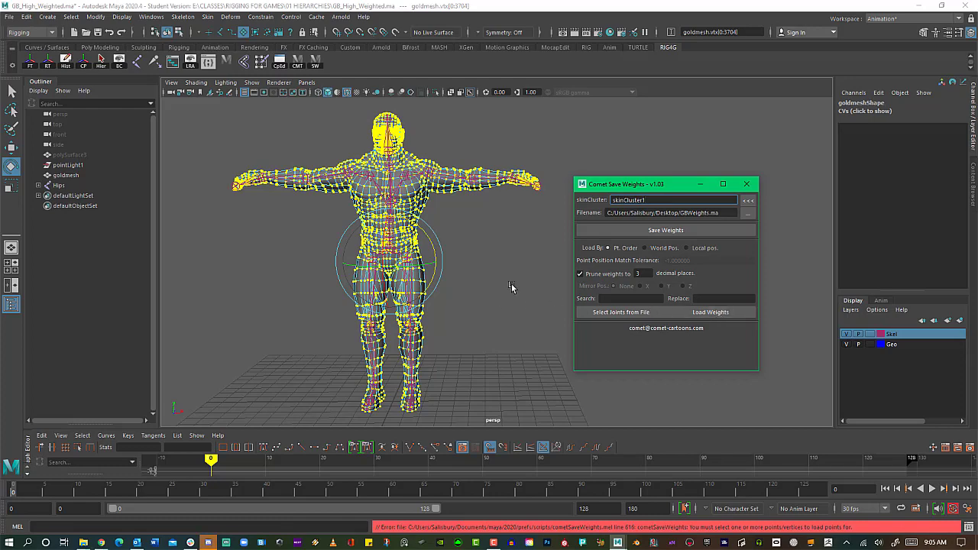
Return goldmesh from vertex selection to object mode.
right_click(394, 231)
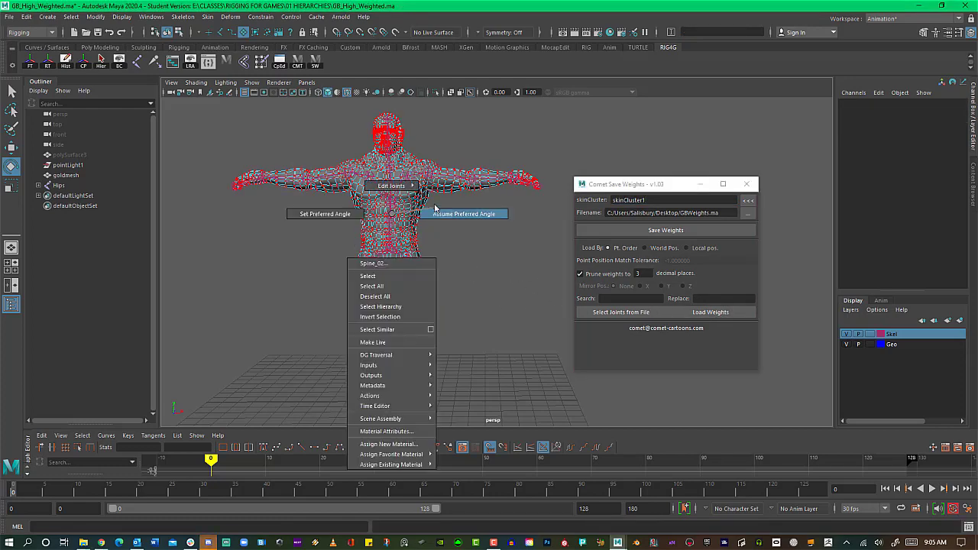
right_click(411, 232)
right_drag(411, 232, 452, 215)
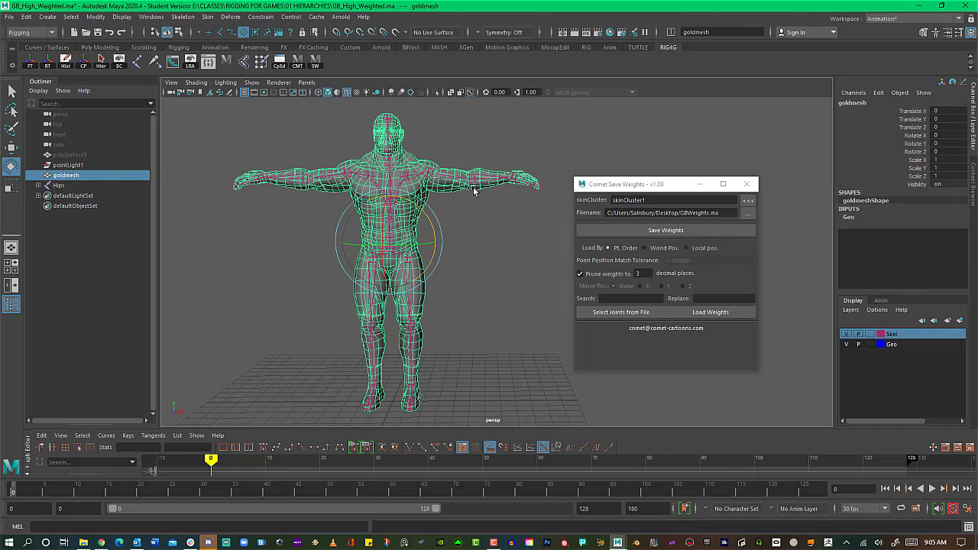
Test-rotate goldmesh about its Z axis, undo the rotation and reselect the mesh.
click(476, 202)
click(439, 174)
drag(421, 211, 440, 251)
key(ctrl+z)
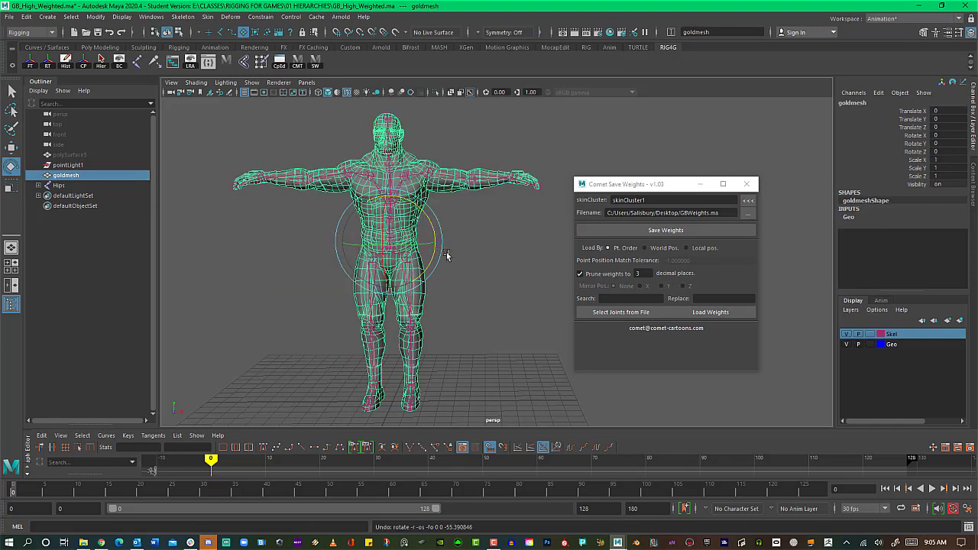
click(497, 286)
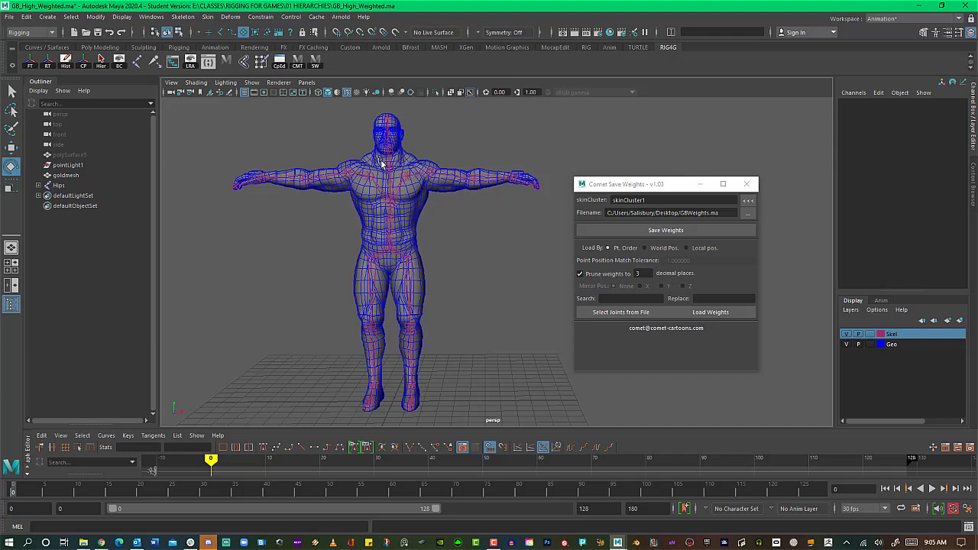
click(417, 198)
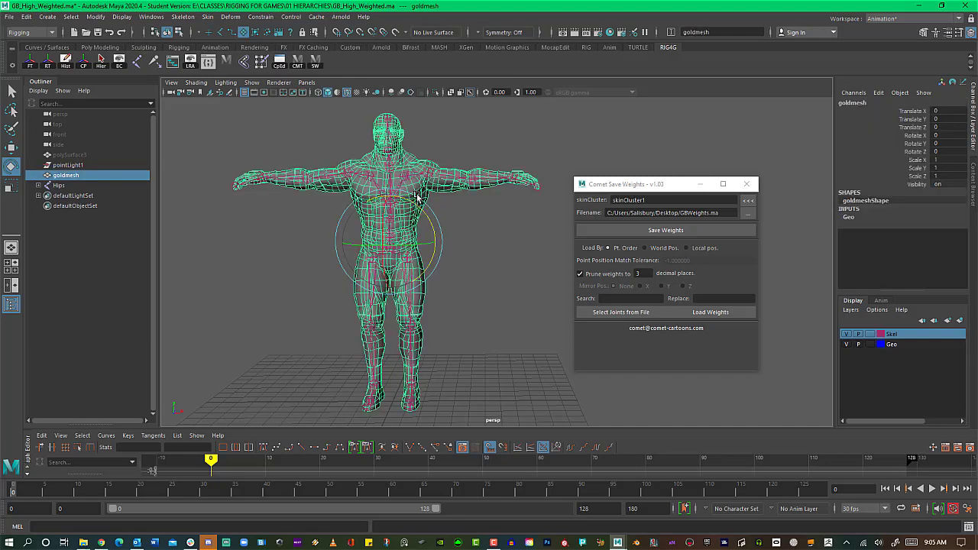
click(333, 162)
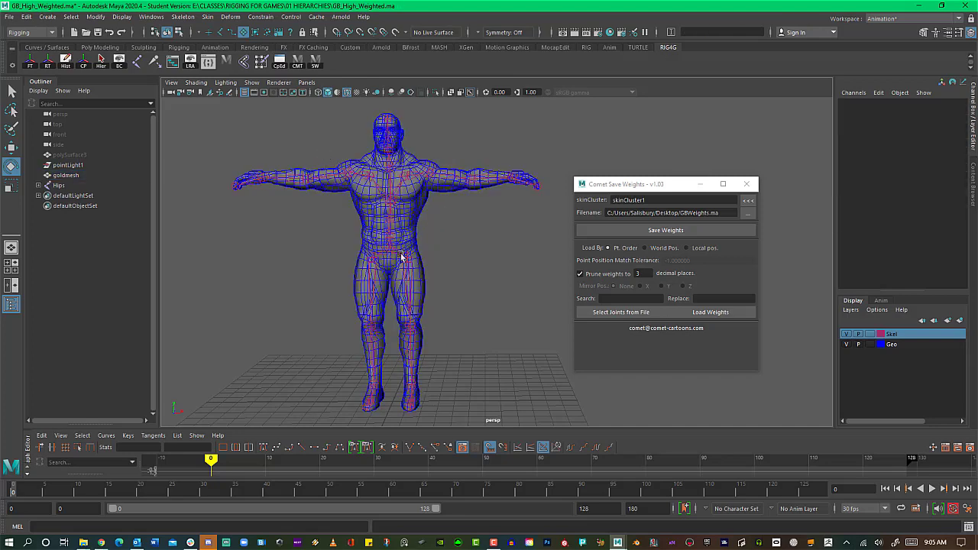
click(390, 252)
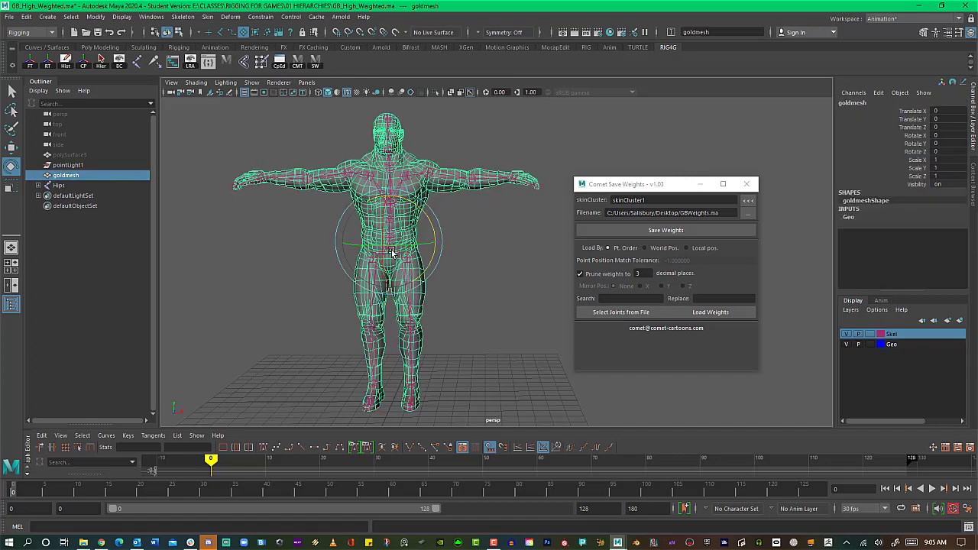
click(463, 192)
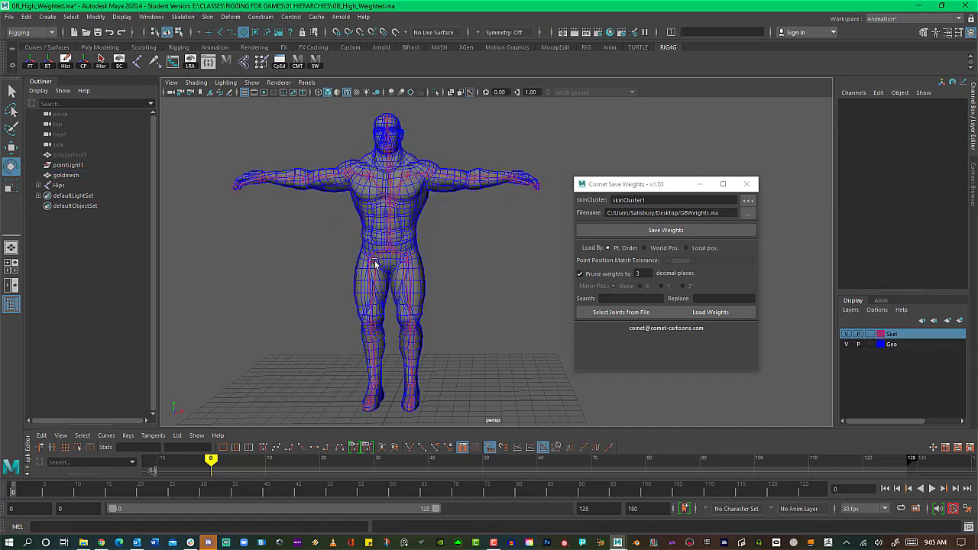
click(394, 254)
click(443, 188)
click(389, 250)
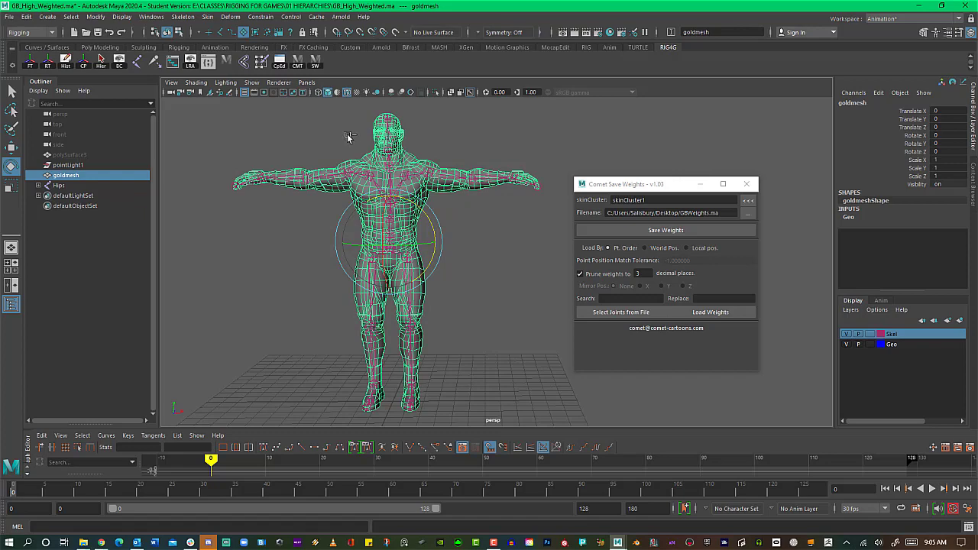
drag(349, 135, 376, 155)
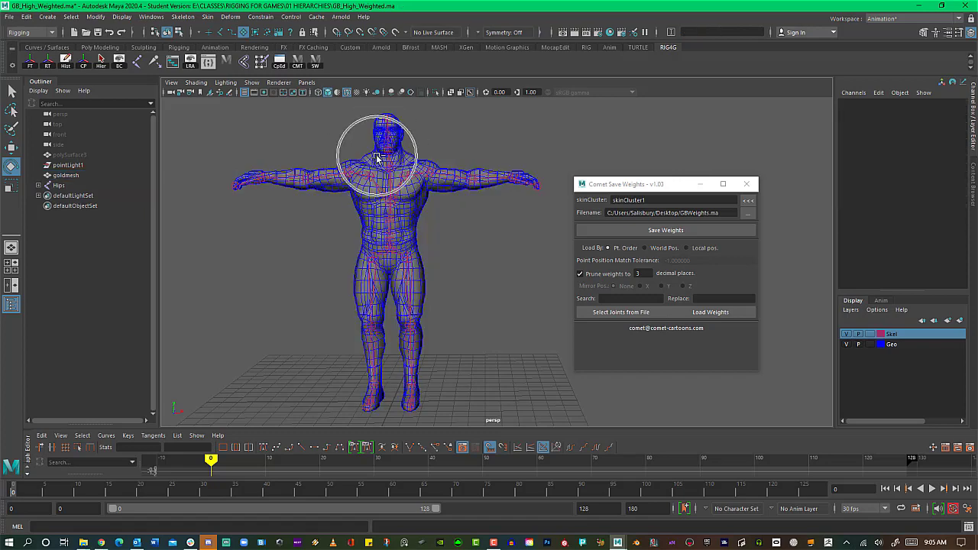
Make joints selectable, bind goldmesh's skin to the Hips skeleton, and clear the selection.
click(219, 32)
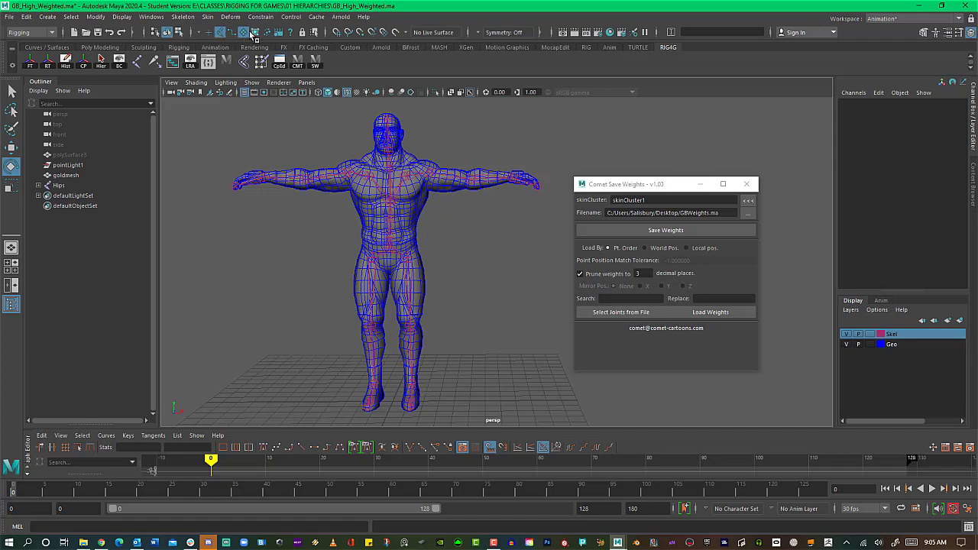
click(389, 250)
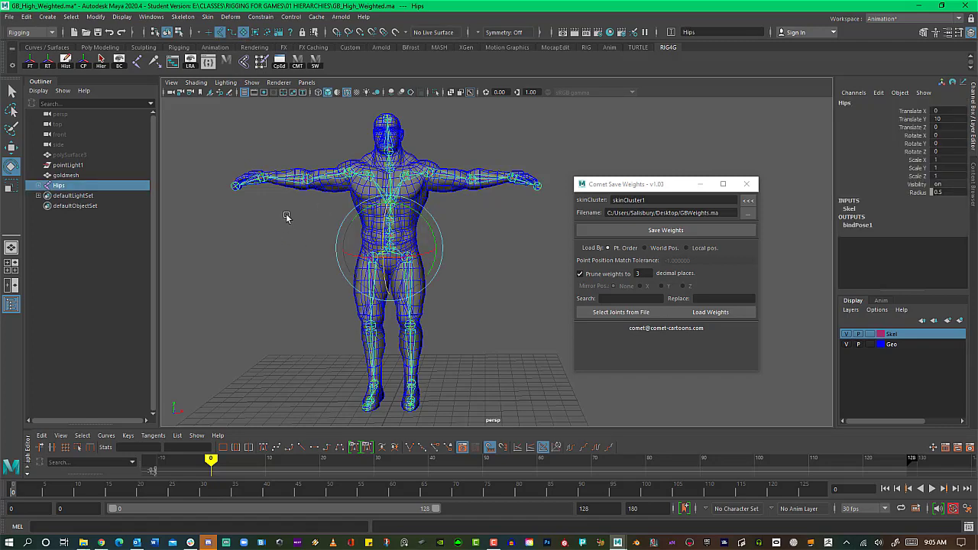
shift+click(327, 188)
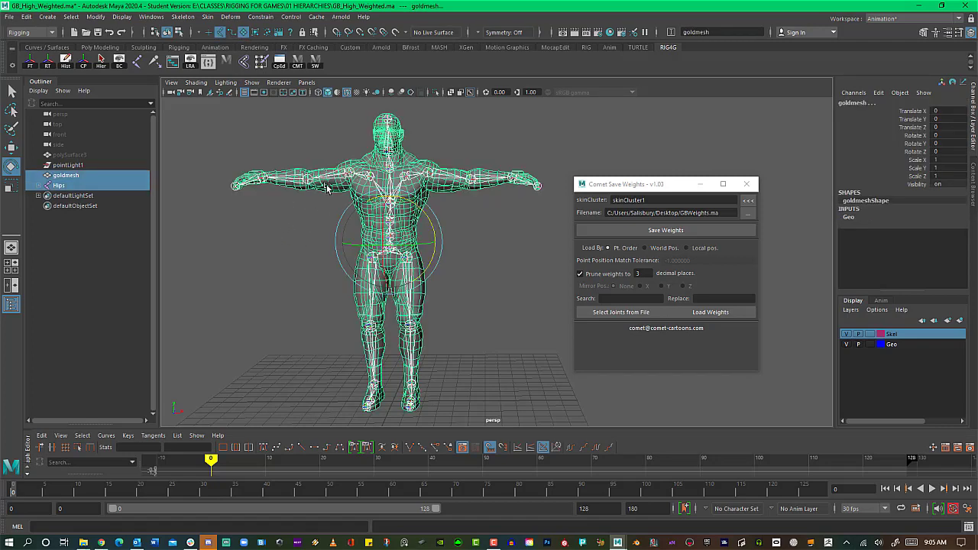
click(208, 17)
click(239, 44)
click(496, 252)
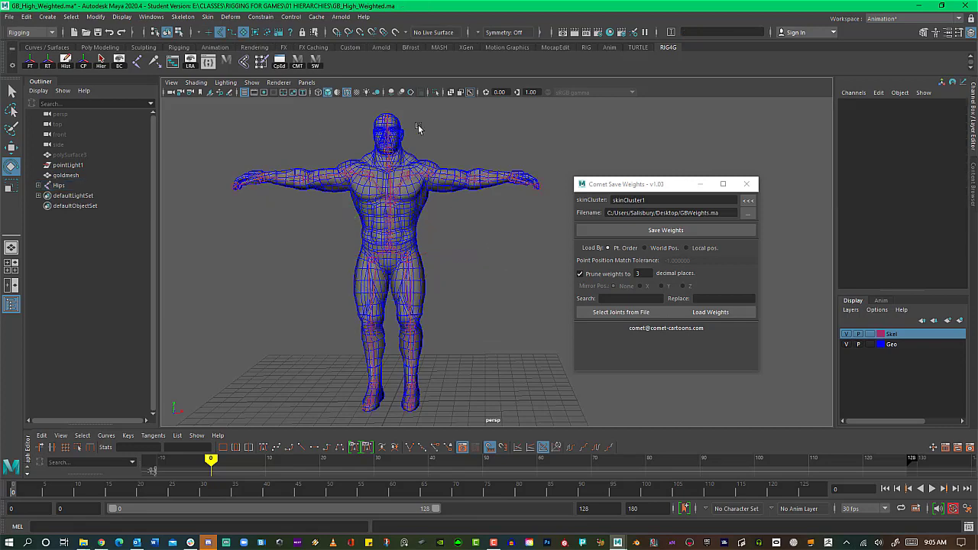
Test-rotate the L_Shoulder joint about -74 degrees around Z and undo the rotation.
click(432, 152)
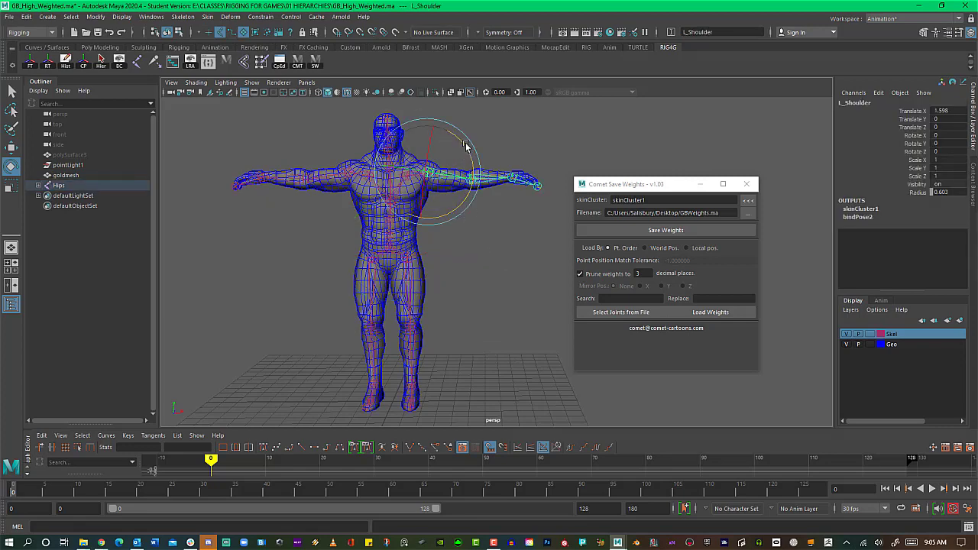
drag(466, 220, 507, 149)
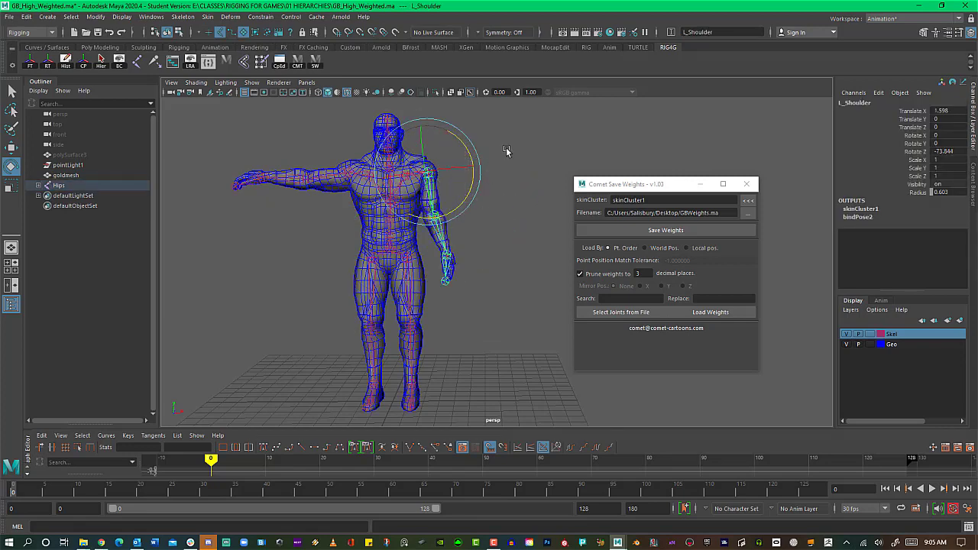
click(502, 158)
key(ctrl+z)
key(ctrl+z)
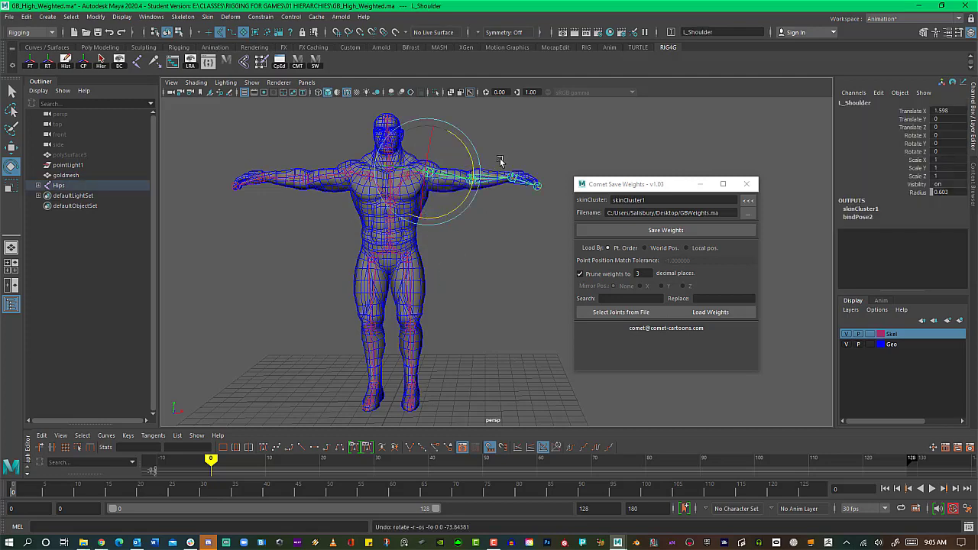
Move the Comet Save Weights window farther from the character and clear the selection.
drag(639, 189, 675, 181)
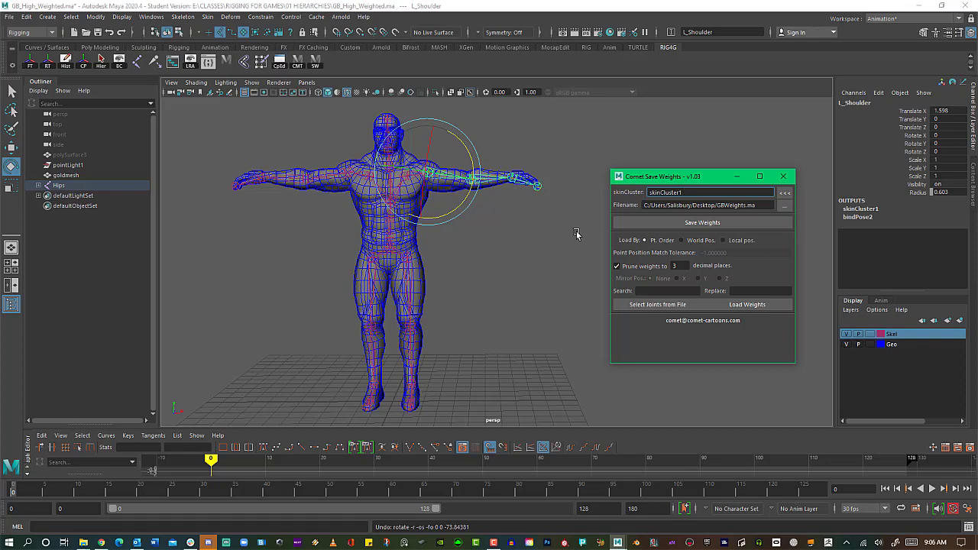
click(527, 227)
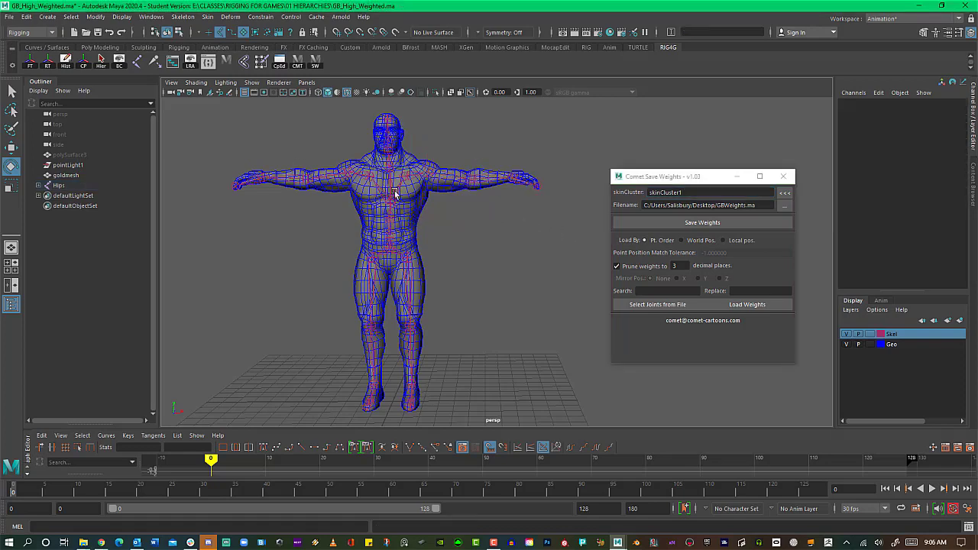
click(10, 19)
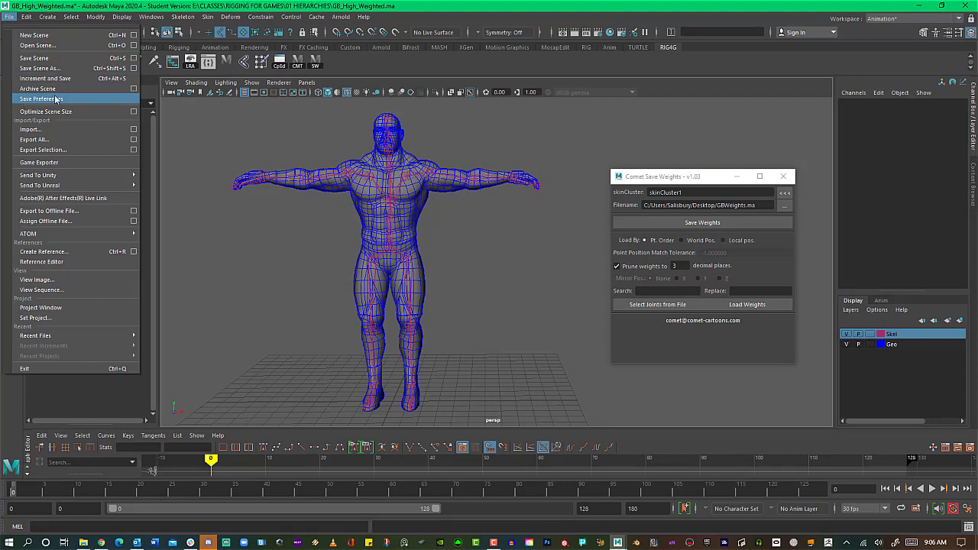
click(245, 118)
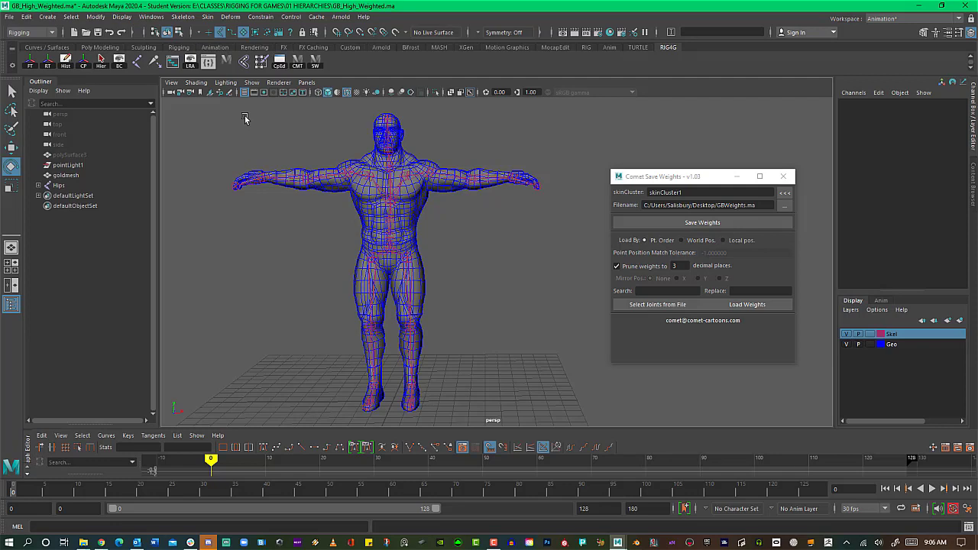
Open the scene GB_High_Weighted_addTwistUnWeighted.ma, discarding the changes to the current scene.
click(10, 17)
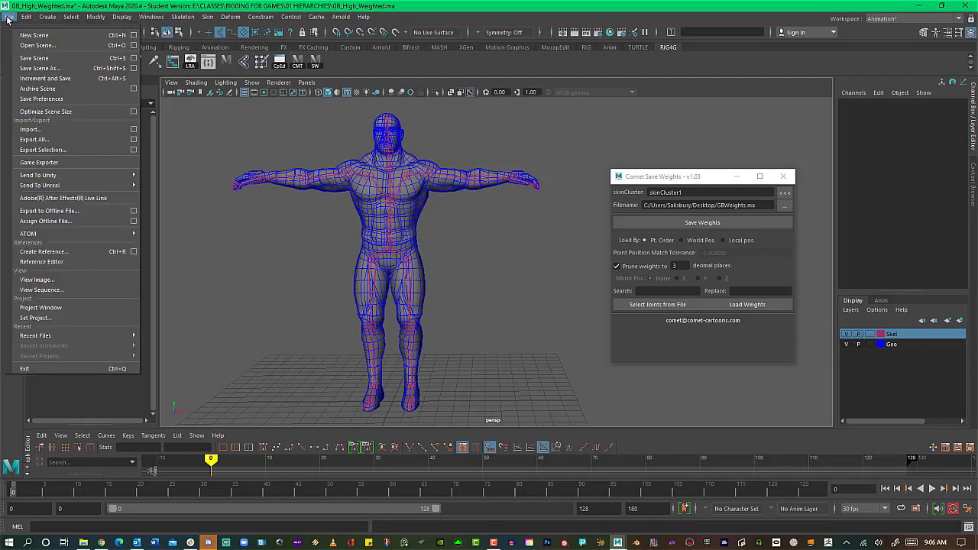
click(37, 45)
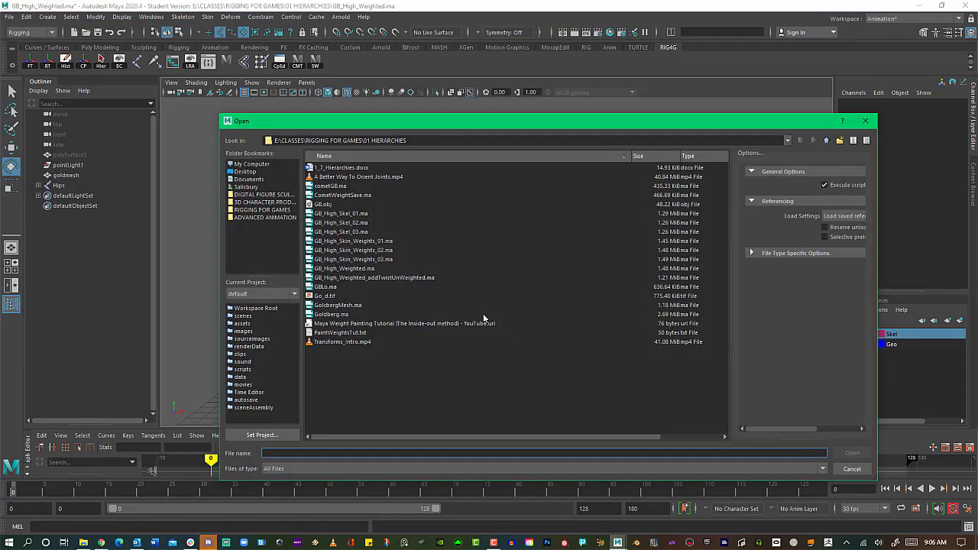
click(406, 278)
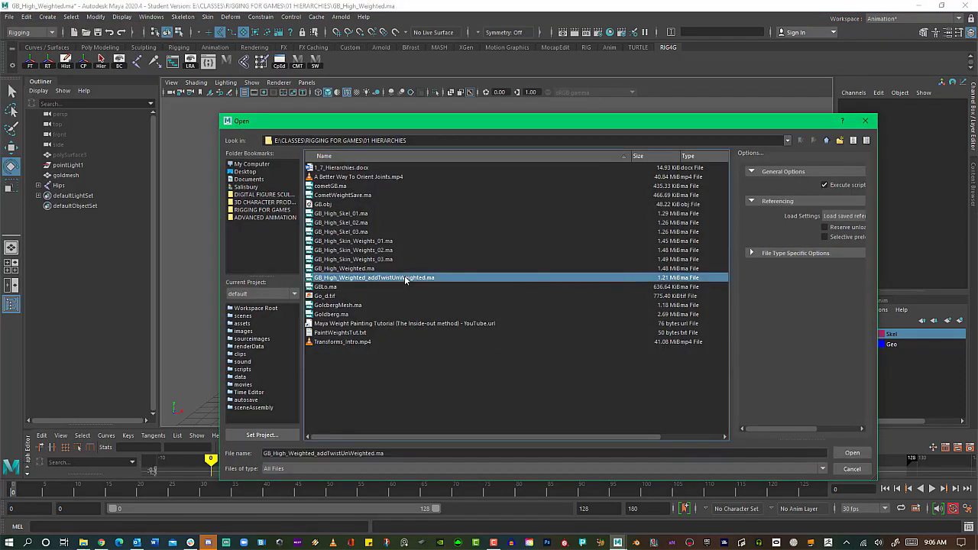
click(852, 453)
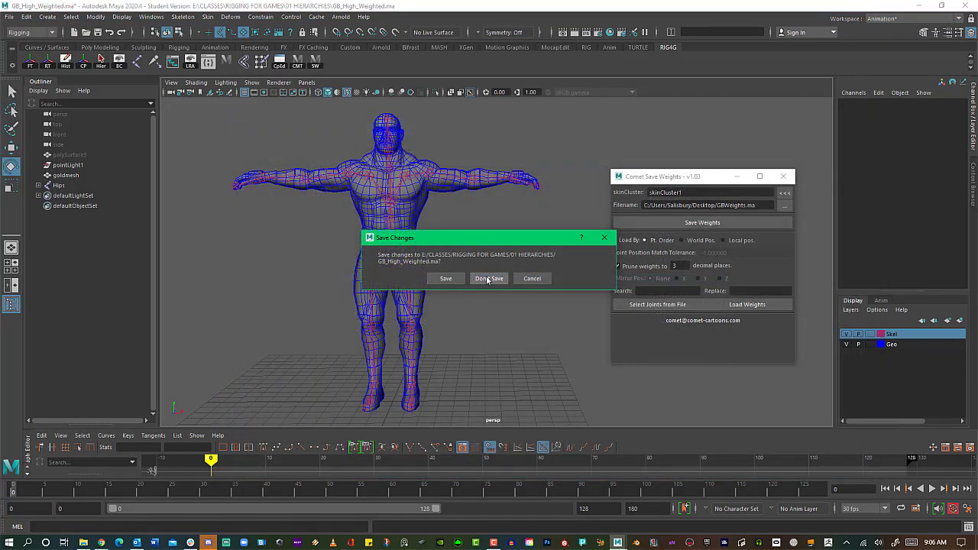
click(469, 280)
click(460, 280)
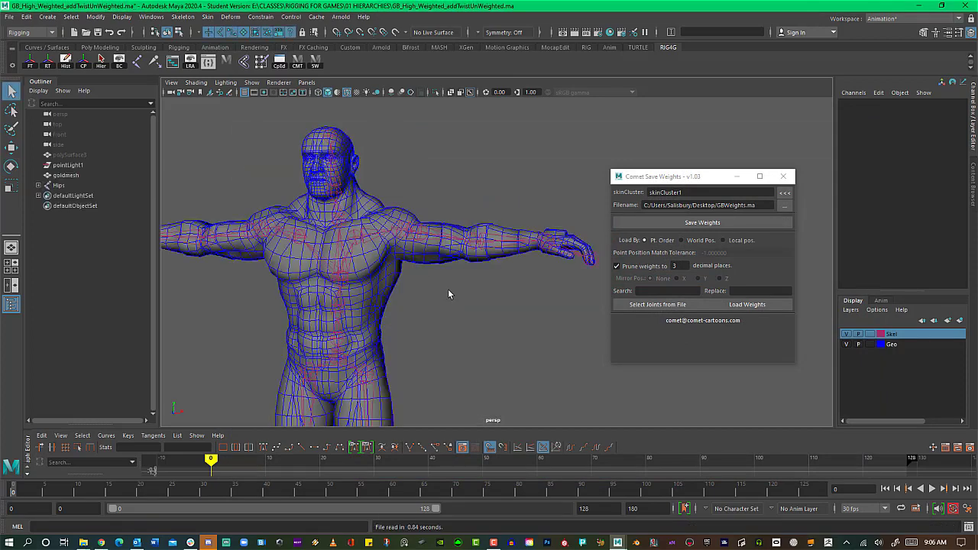
Examine the L_Shoulder_Twist and R_Shoulder_twist joints and the unbound goldmesh from a full-body view.
alt+middle_drag(380, 317, 456, 246)
alt+right_drag(454, 243, 364, 240)
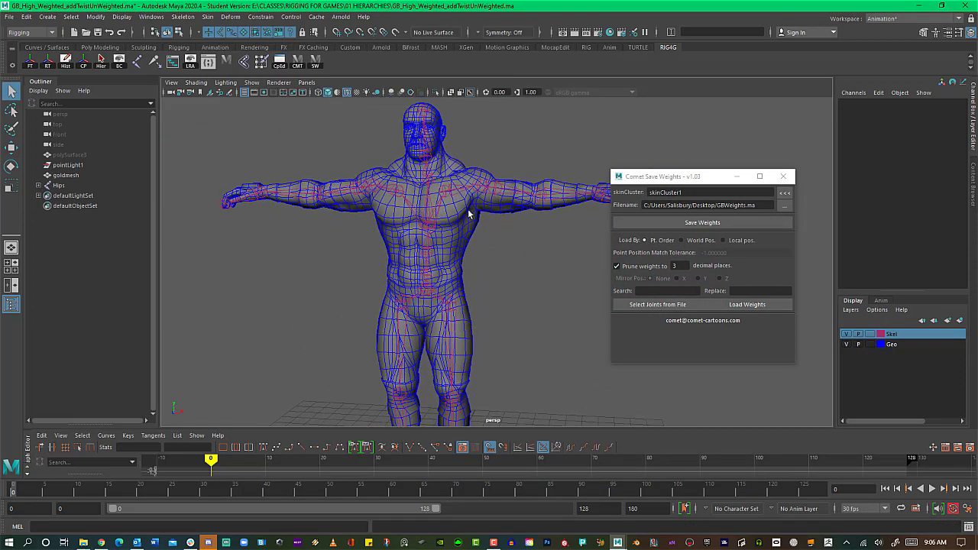
click(497, 190)
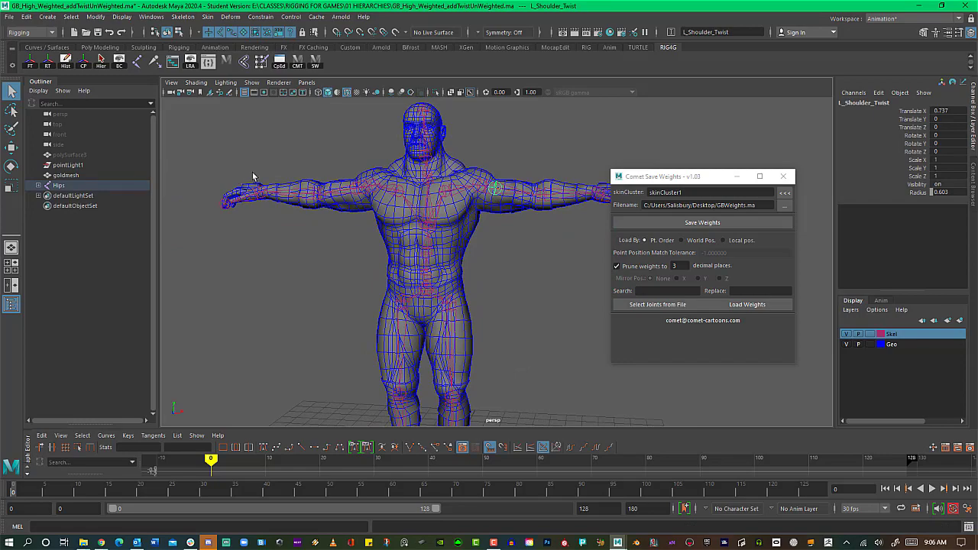
click(358, 188)
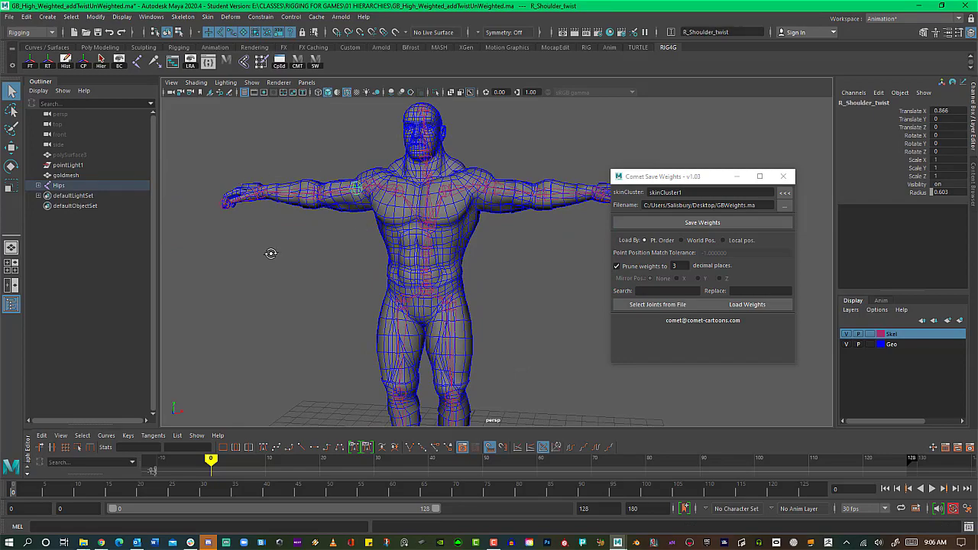
alt+drag(271, 254, 295, 267)
alt+middle_drag(296, 268, 268, 215)
alt+right_drag(268, 215, 186, 214)
alt+drag(252, 257, 290, 267)
alt+middle_drag(290, 267, 275, 290)
alt+right_drag(443, 261, 464, 265)
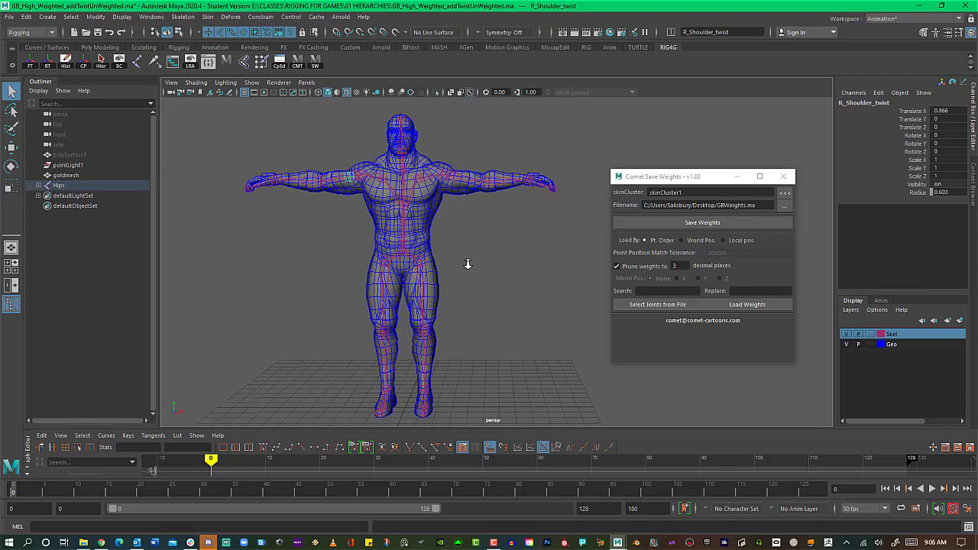
click(421, 206)
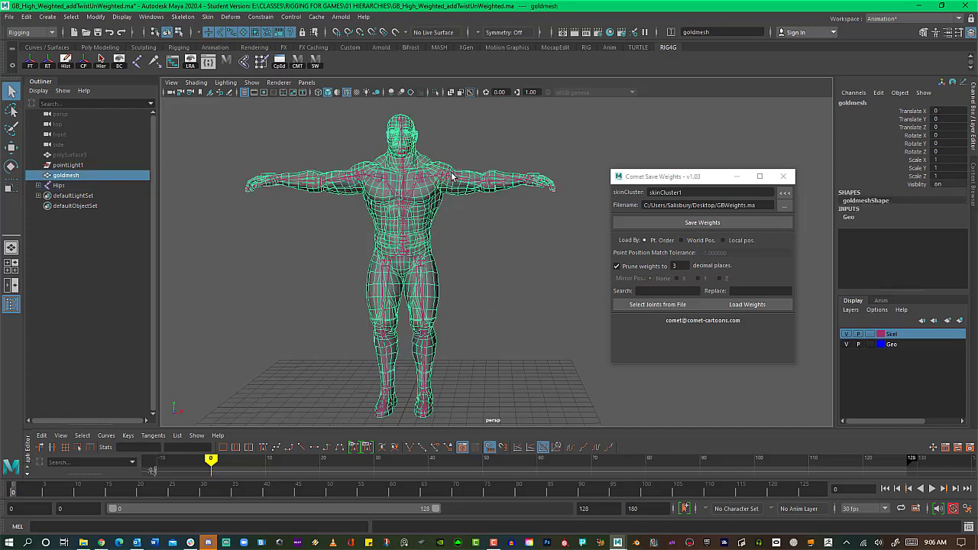
click(461, 149)
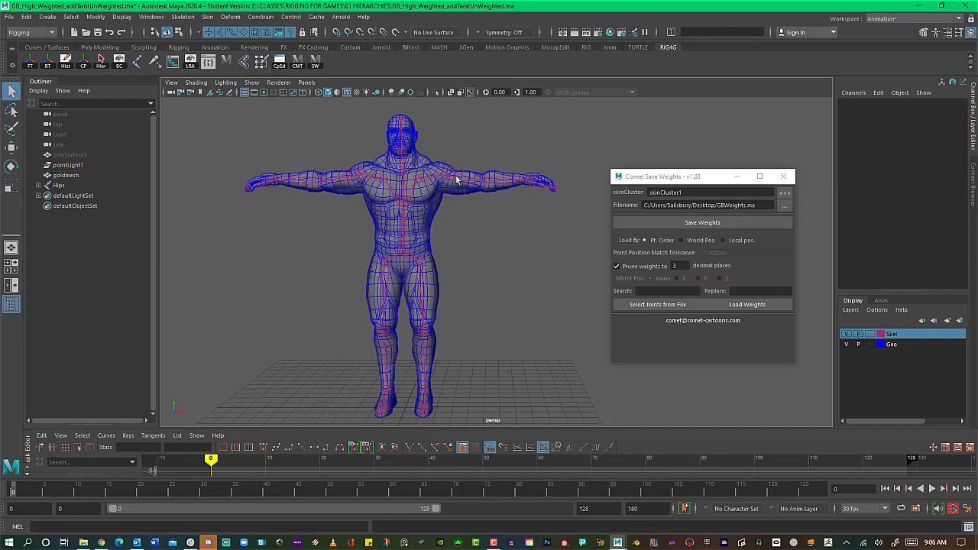
Reposition the Comet Save Weights window and test-rotate the L_Shoulder joint to check whether goldmesh follows.
drag(670, 178, 645, 138)
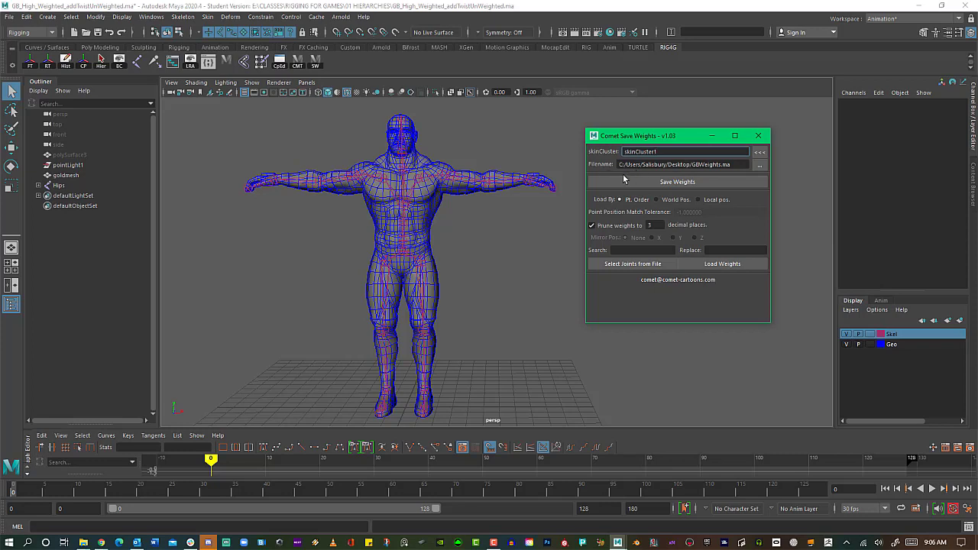
click(465, 181)
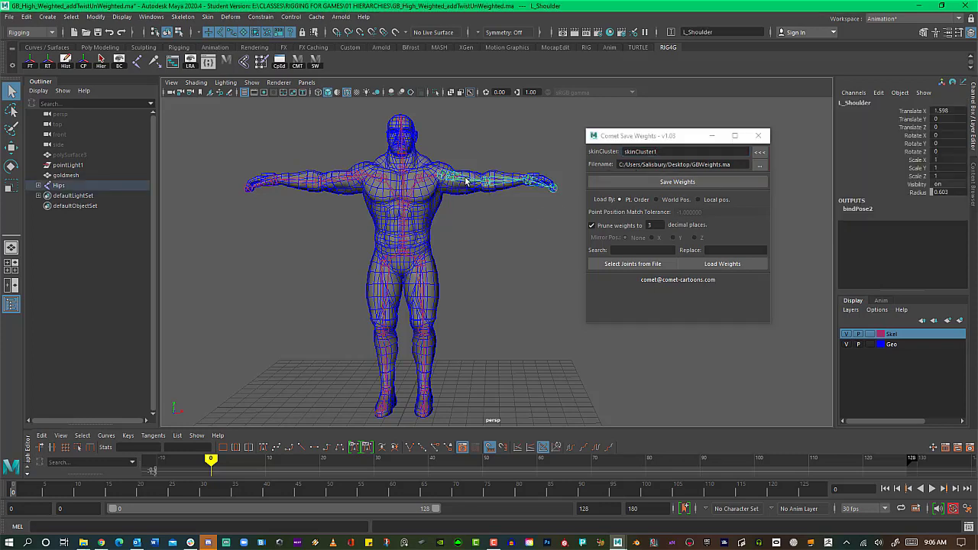
key(e)
drag(463, 170, 466, 194)
click(510, 248)
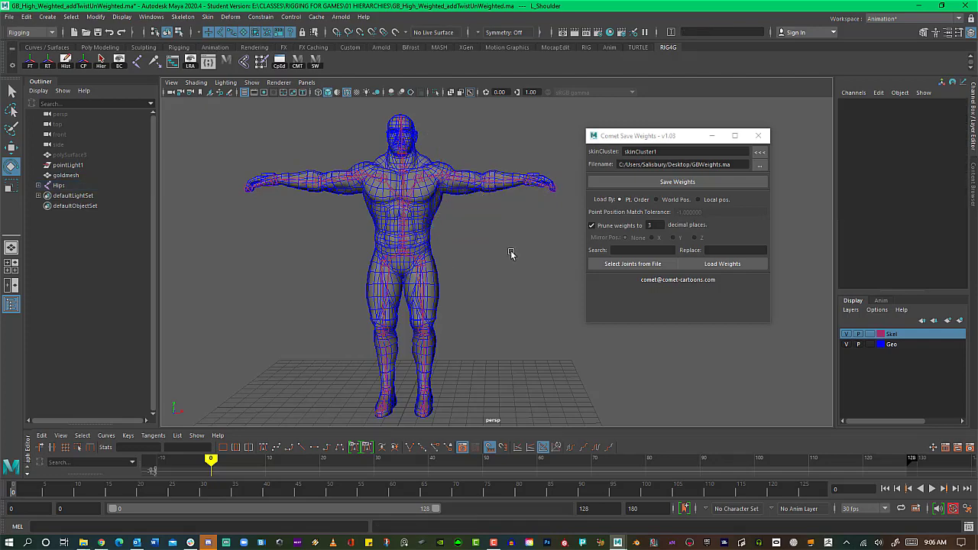
Select the Hips skeleton together with goldmesh and bind the skin.
click(429, 197)
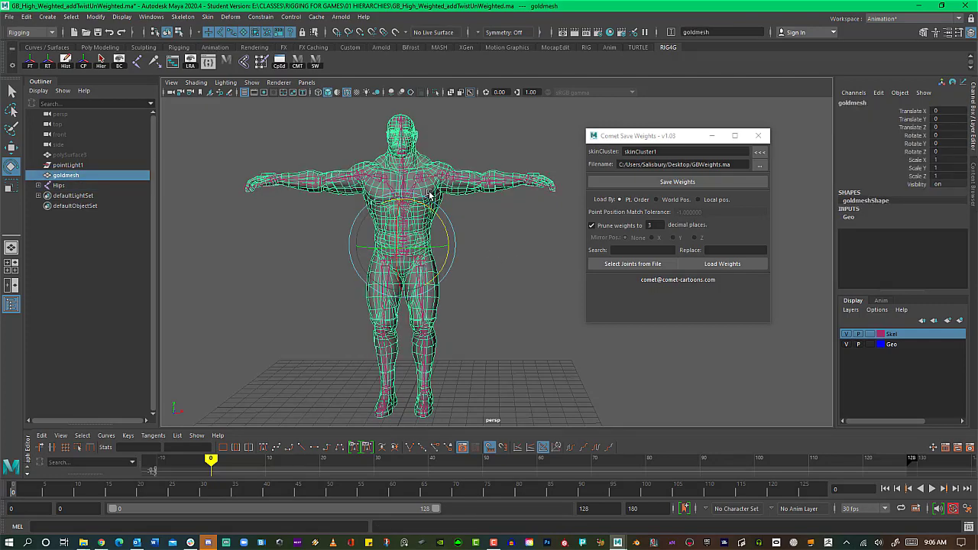
click(480, 234)
click(407, 257)
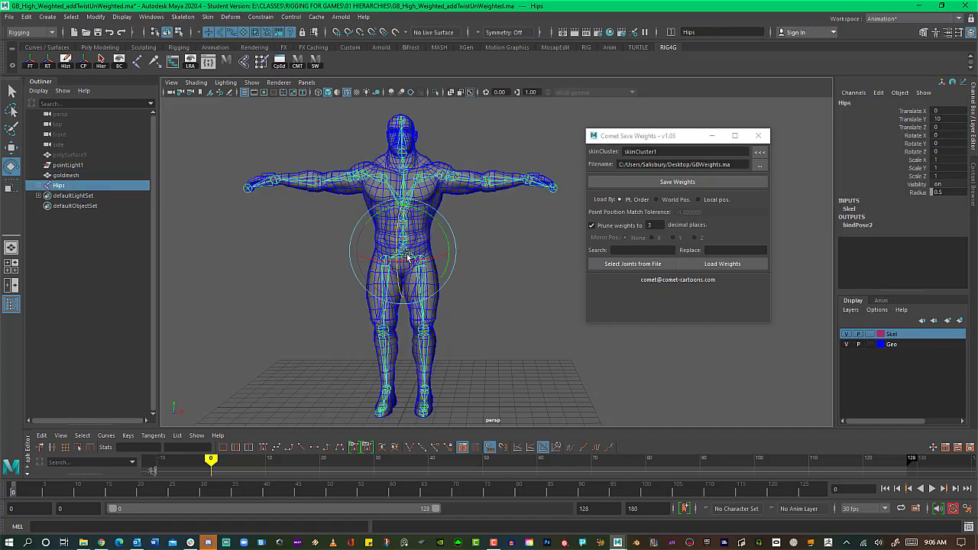
shift+click(381, 158)
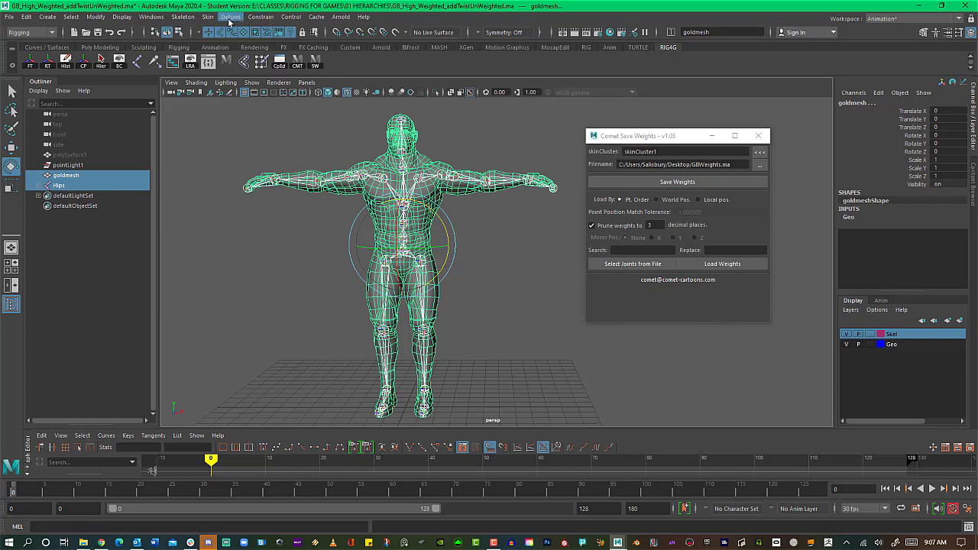
click(211, 19)
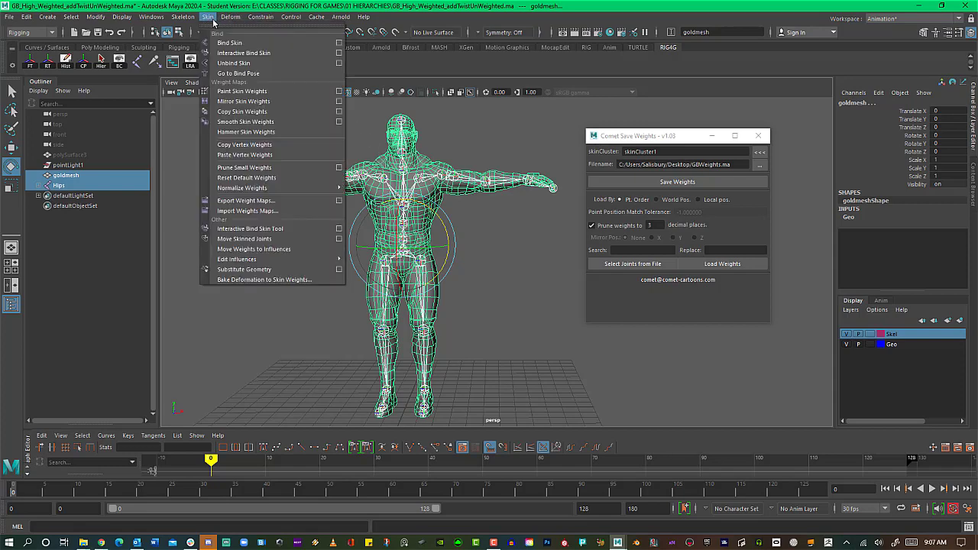
click(249, 48)
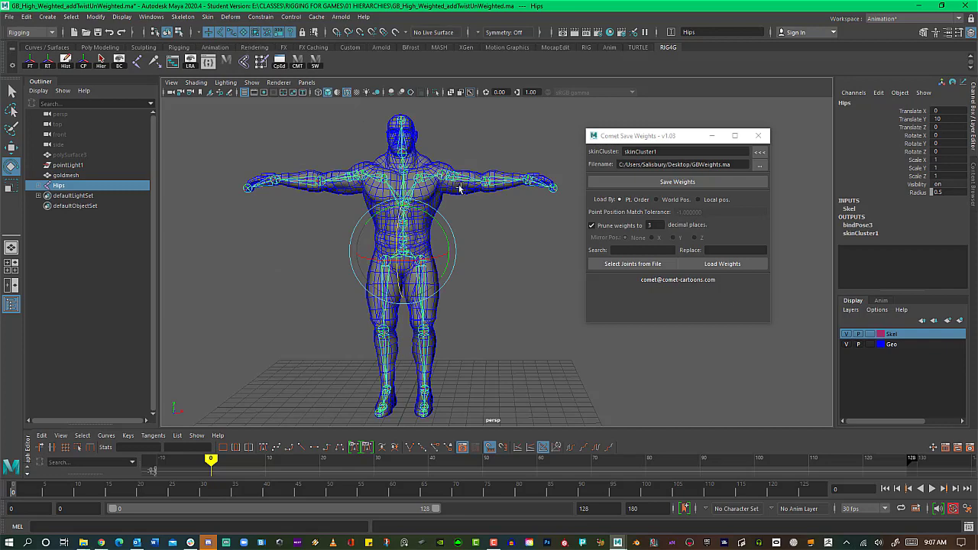
Test-rotate the L_Shoulder joint to check goldmesh's default bind, and undo the rotation.
click(520, 250)
click(476, 174)
drag(475, 174, 493, 223)
key(ctrl+z)
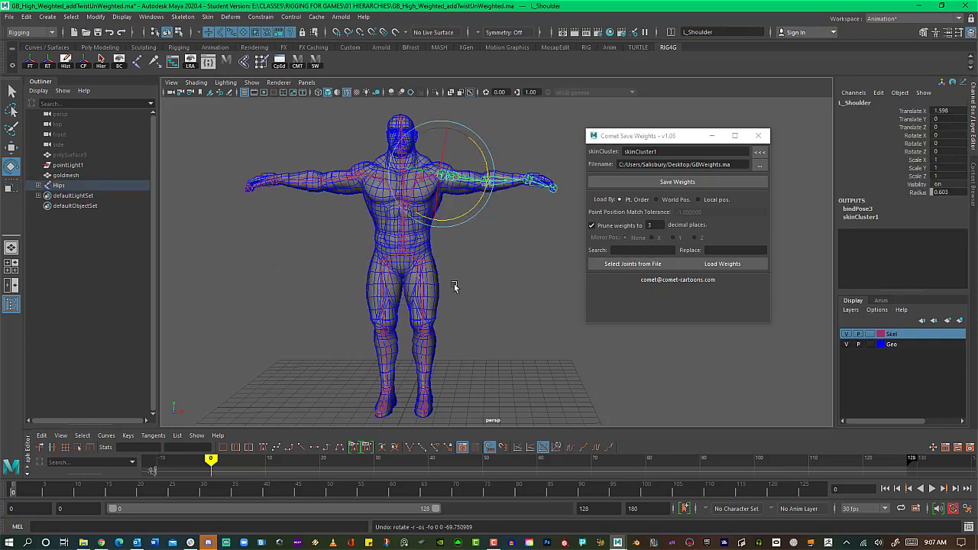
key(ctrl+z)
key(ctrl+z)
key(ctrl+z)
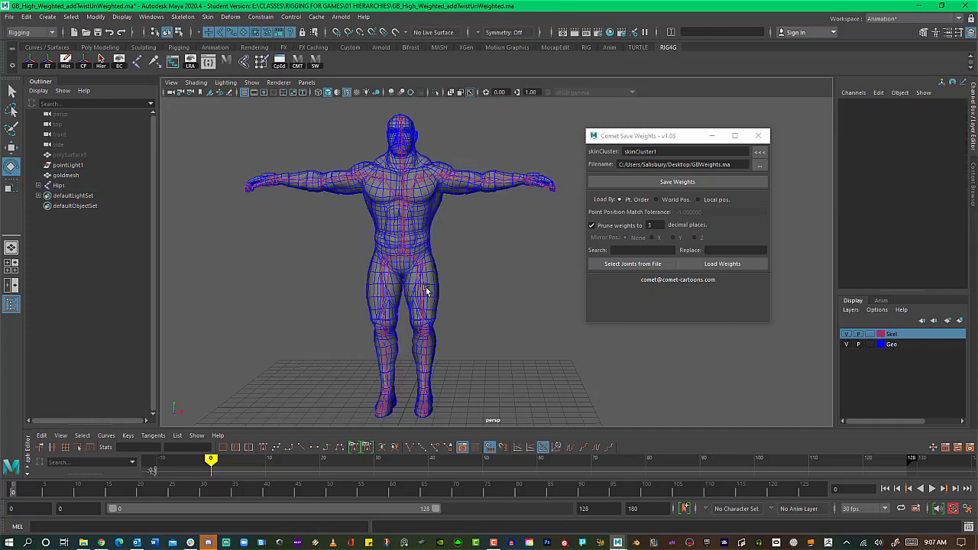
Test-rotate the L_Leg joint to check how the mesh deforms, undo the rotation and clear the selection.
click(426, 290)
drag(460, 245, 438, 211)
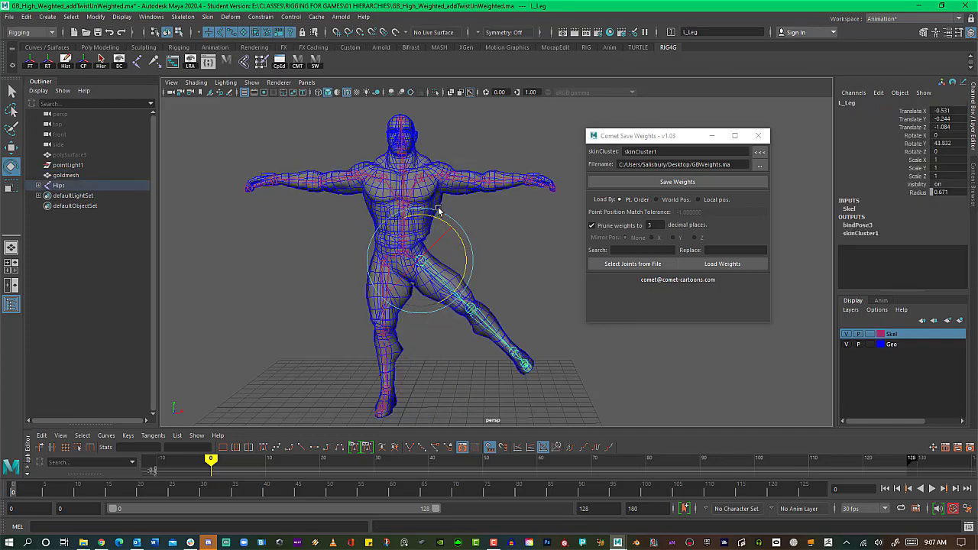
key(ctrl+z)
click(544, 274)
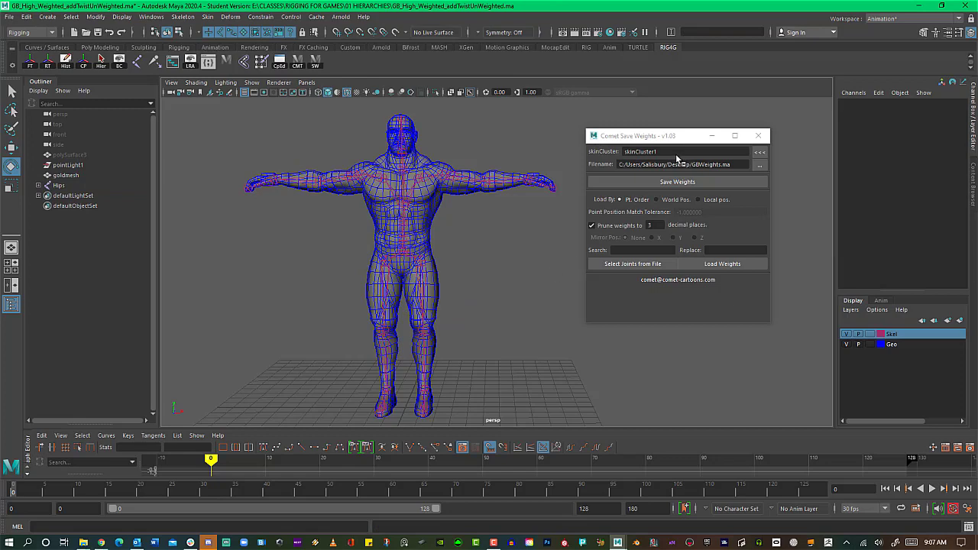
Try to load the saved weights from GBWeights.ma with the goldmesh object selected.
drag(669, 138, 668, 163)
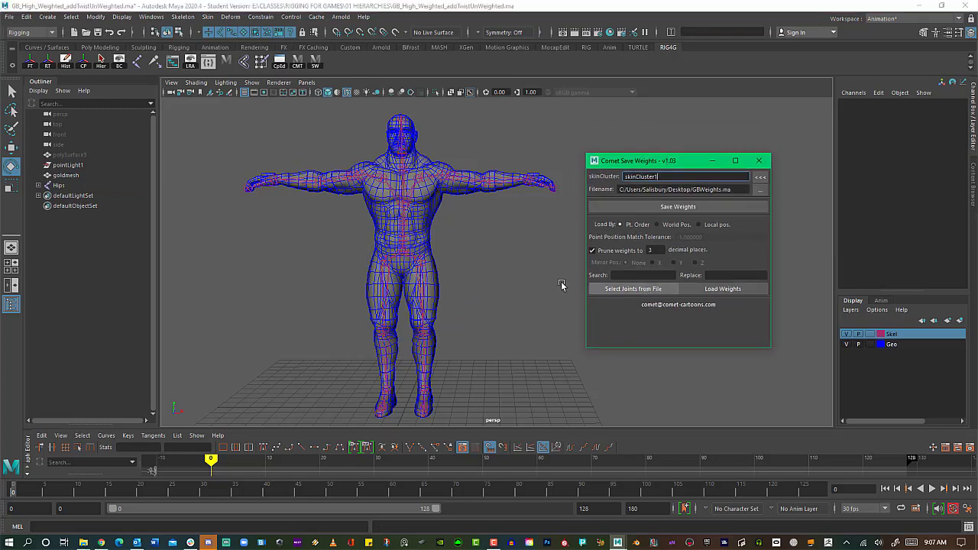
click(430, 199)
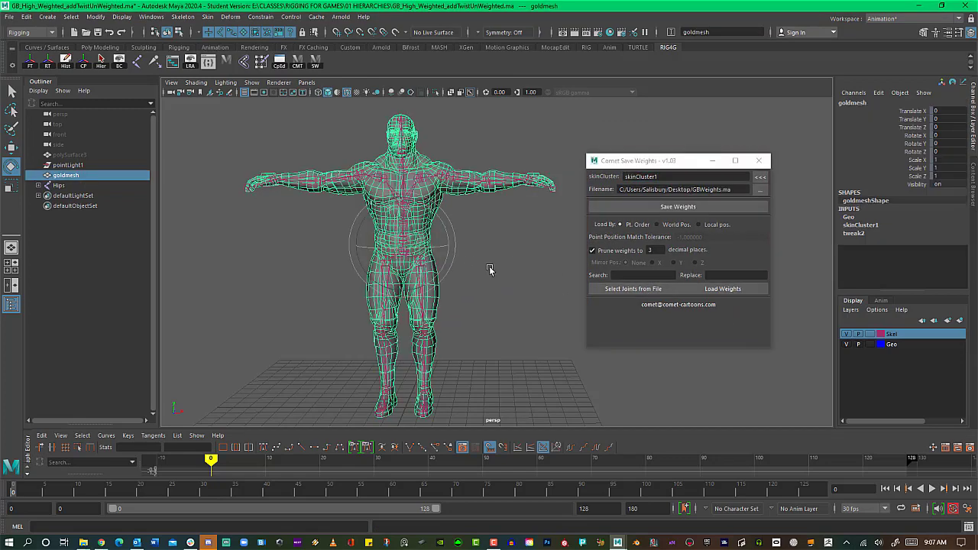
click(737, 290)
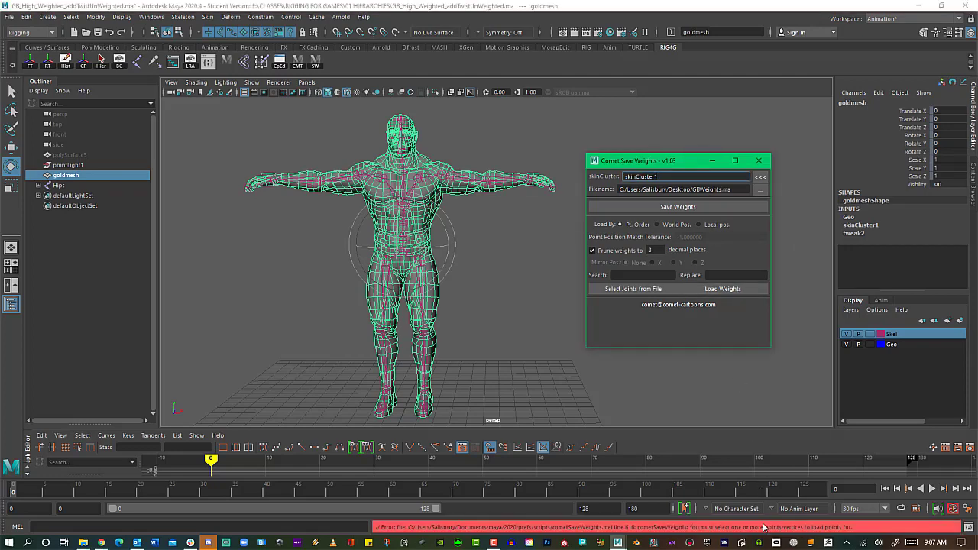
click(519, 226)
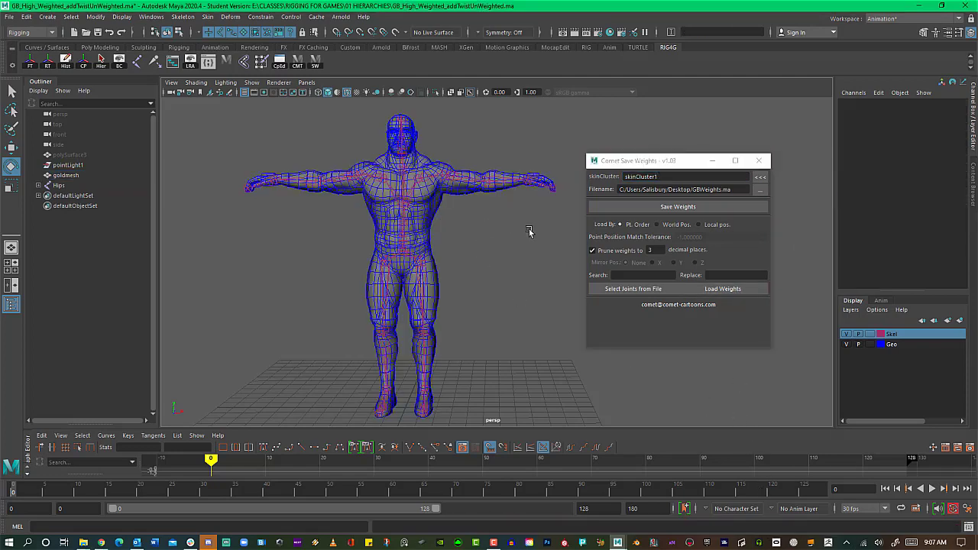
Restrict object selection to surfaces only and select all of goldmesh's vertices in vertex mode.
click(199, 32)
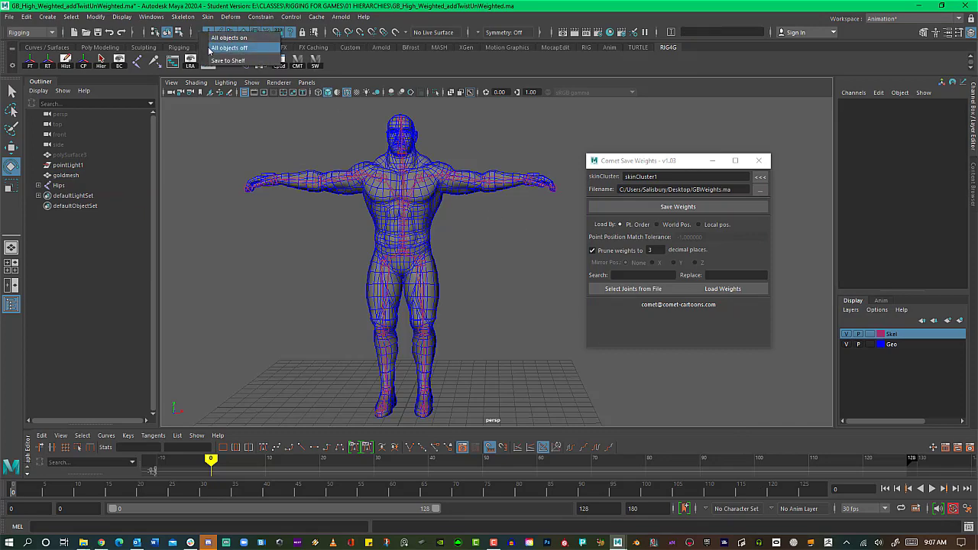
click(229, 49)
click(243, 33)
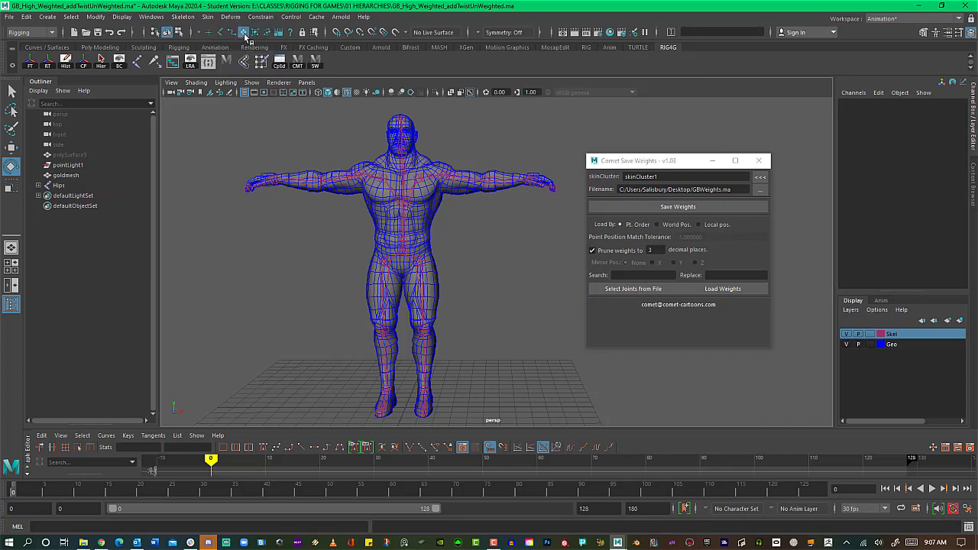
click(359, 191)
right_click(274, 159)
right_drag(274, 159, 225, 159)
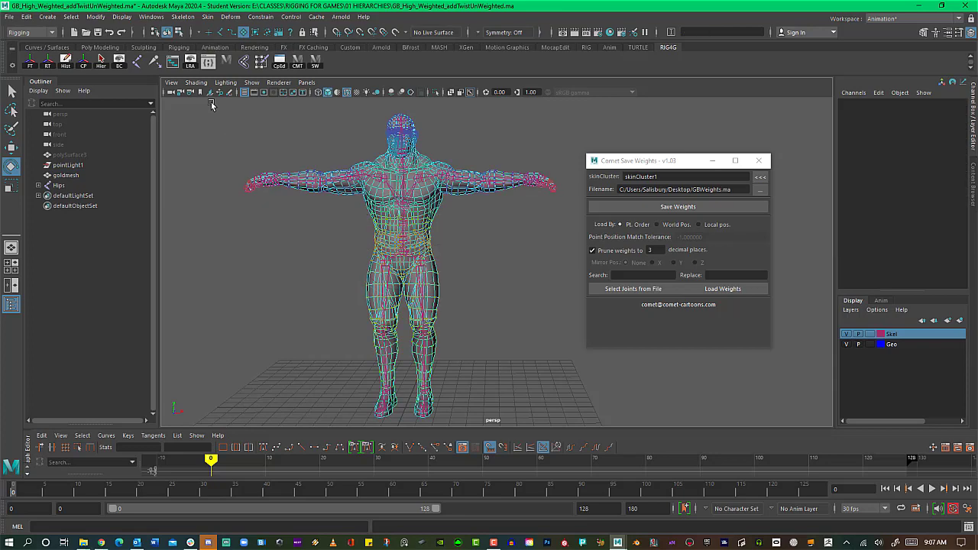
drag(211, 102, 652, 460)
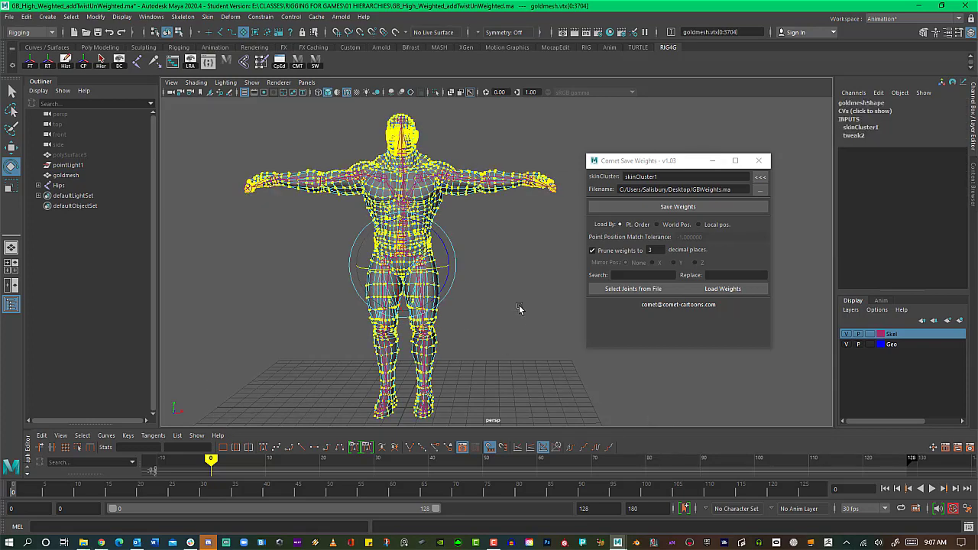
key(shift+period)
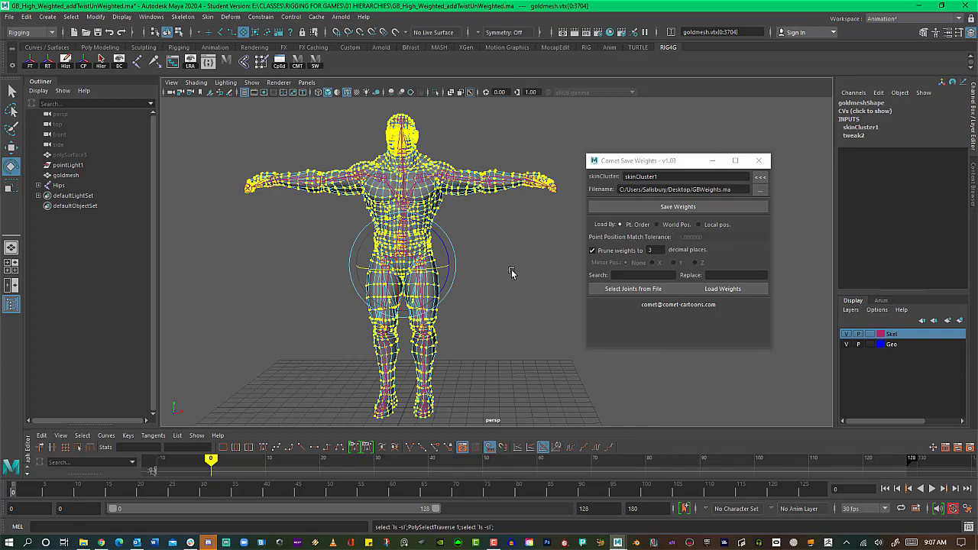
Load the GBWeights.ma weights onto the selected vertices by point order, and close Comet Save Weights.
click(727, 292)
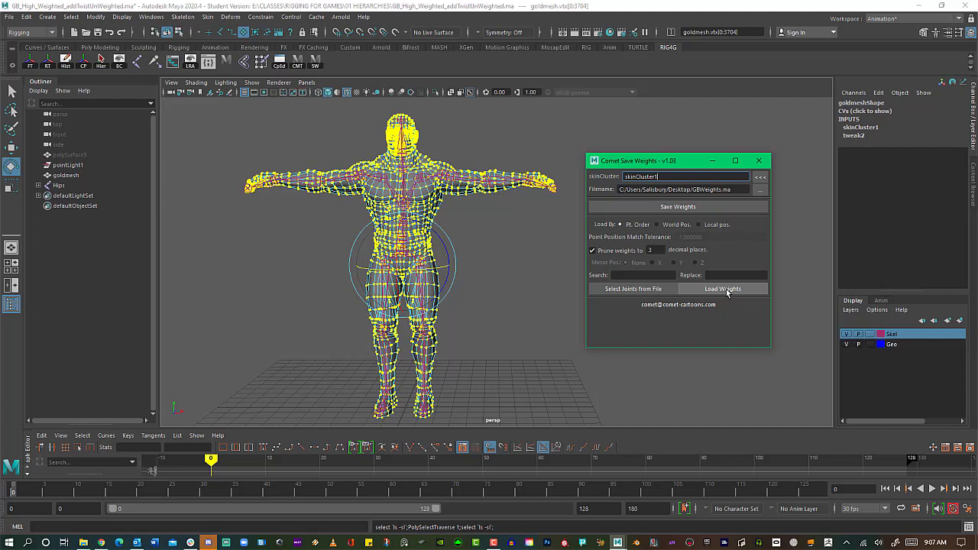
click(727, 292)
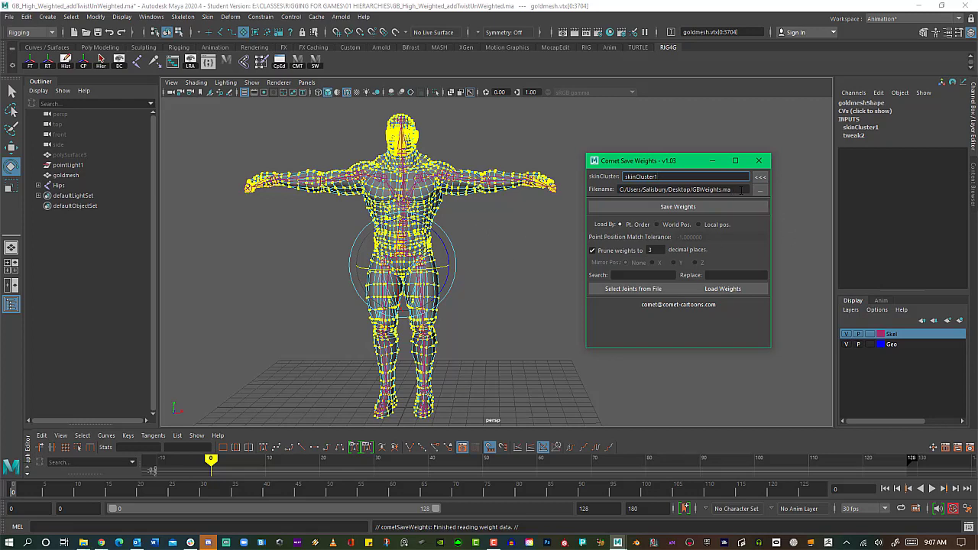
drag(741, 189, 582, 185)
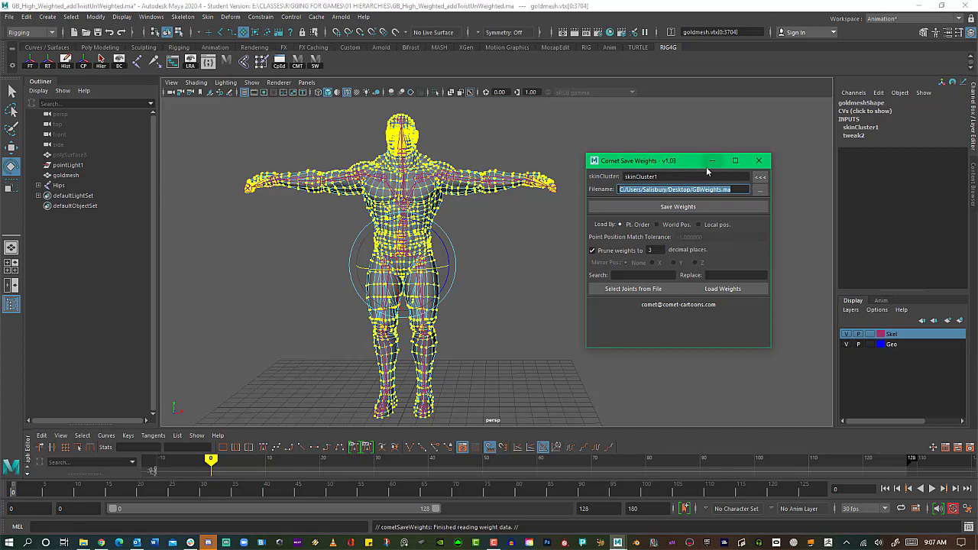
mouse_move(663, 163)
mouse_down()
mouse_move(674, 195)
mouse_move(660, 169)
mouse_up()
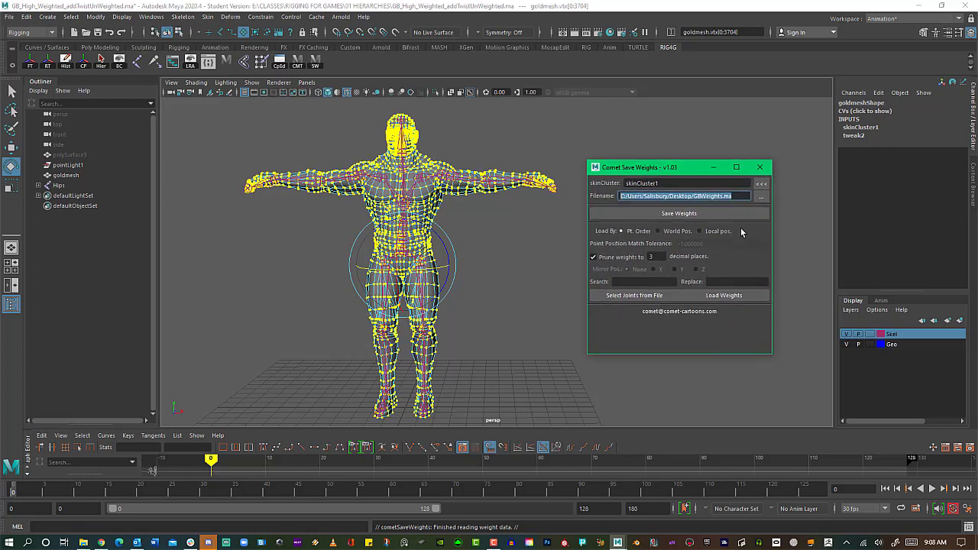
click(738, 196)
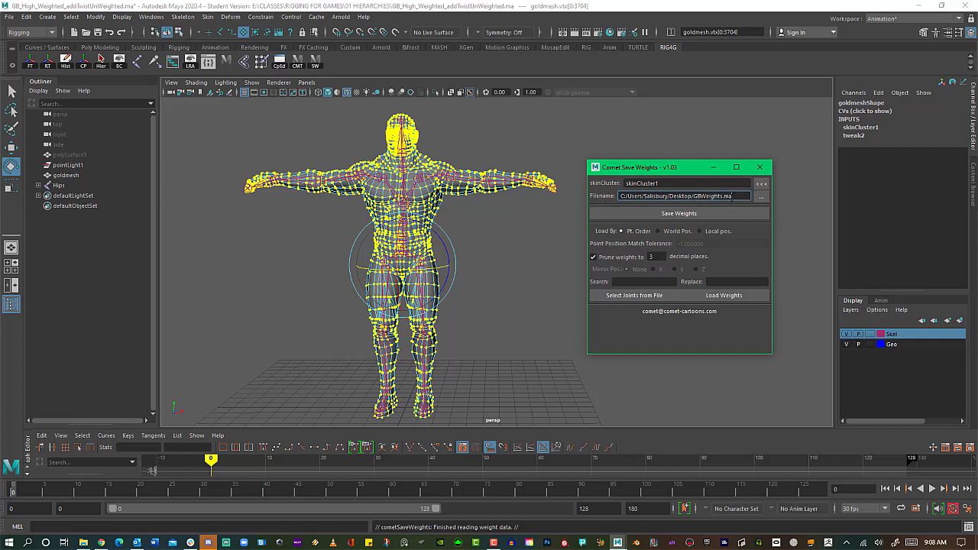
click(760, 167)
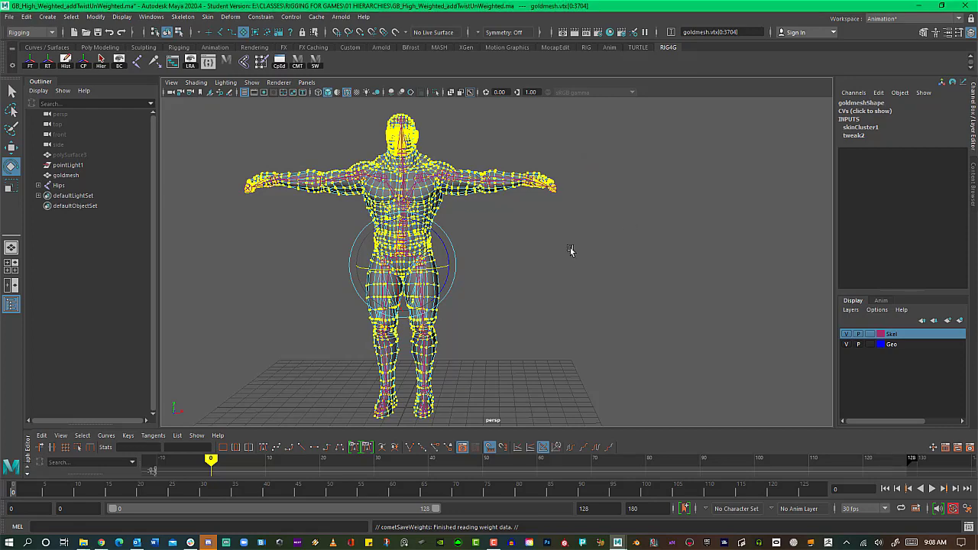
Return goldmesh to object mode and switch the selection filter from surfaces to joints only.
click(525, 276)
right_drag(465, 218, 508, 207)
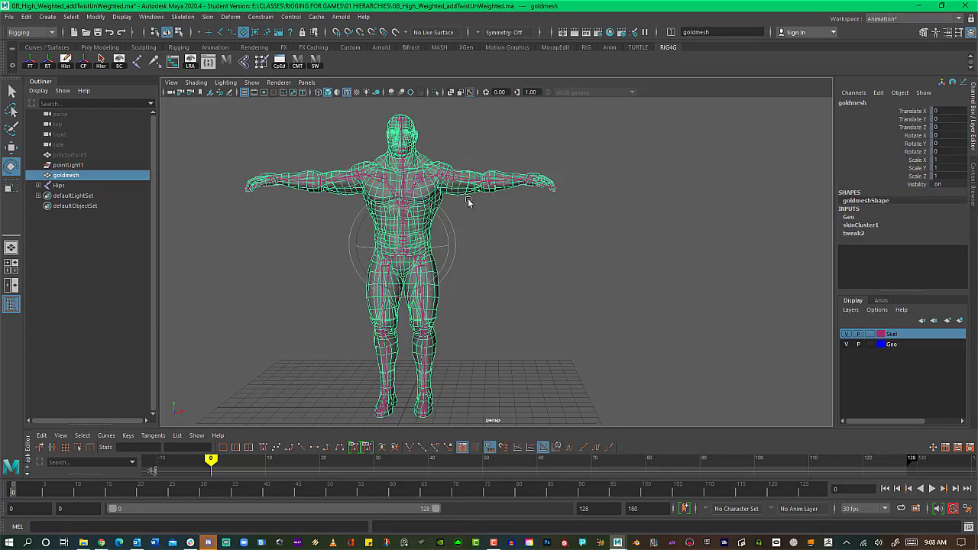
click(220, 32)
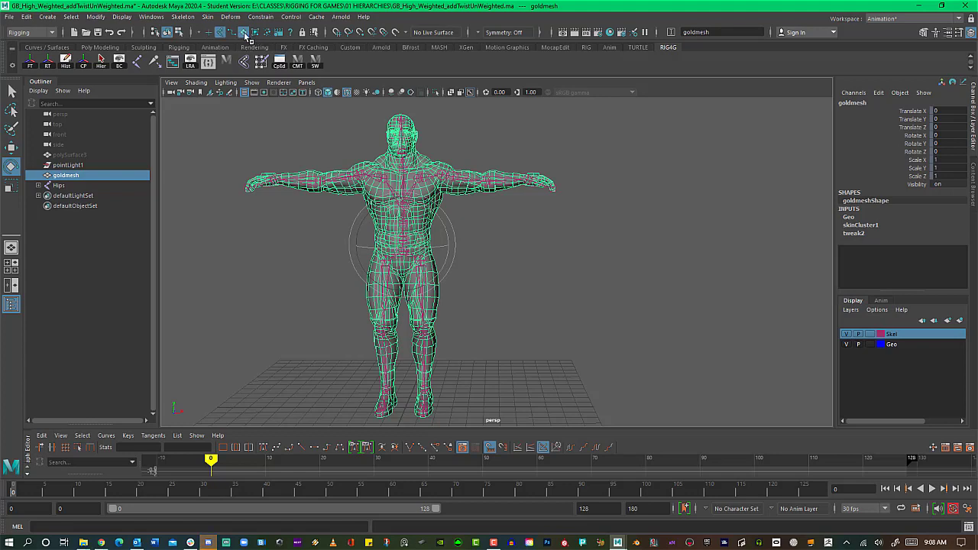
click(541, 138)
Test-rotate the L_Shoulder and L_Leg joints to check the loaded weights, undoing each rotation.
click(461, 178)
drag(477, 153, 480, 179)
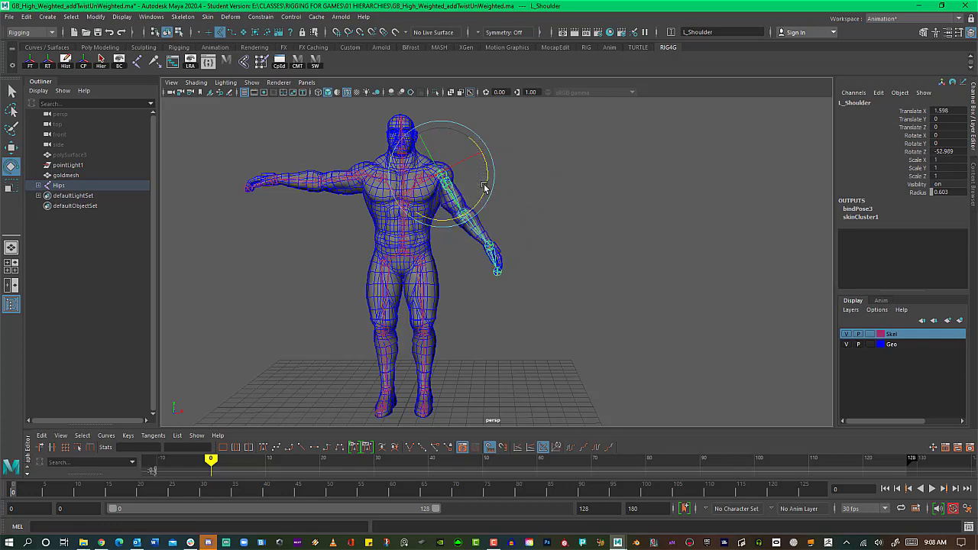
key(ctrl+z)
click(416, 292)
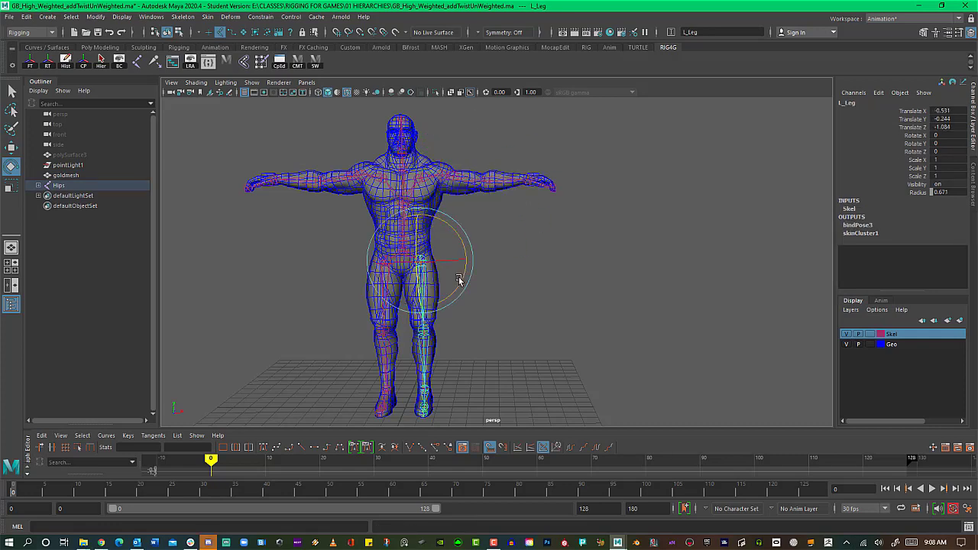
mouse_move(462, 281)
mouse_down()
mouse_move(464, 256)
mouse_move(463, 277)
mouse_move(443, 283)
mouse_move(452, 276)
mouse_up()
key(ctrl+z)
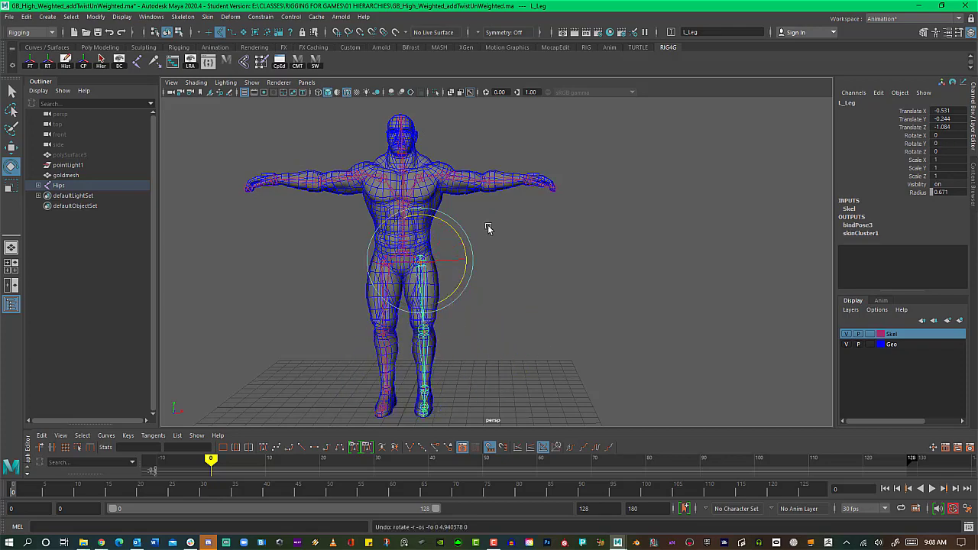
Inspect the L_Shoulder_Twist joint in the upper arm and clear the selection.
click(492, 174)
click(453, 180)
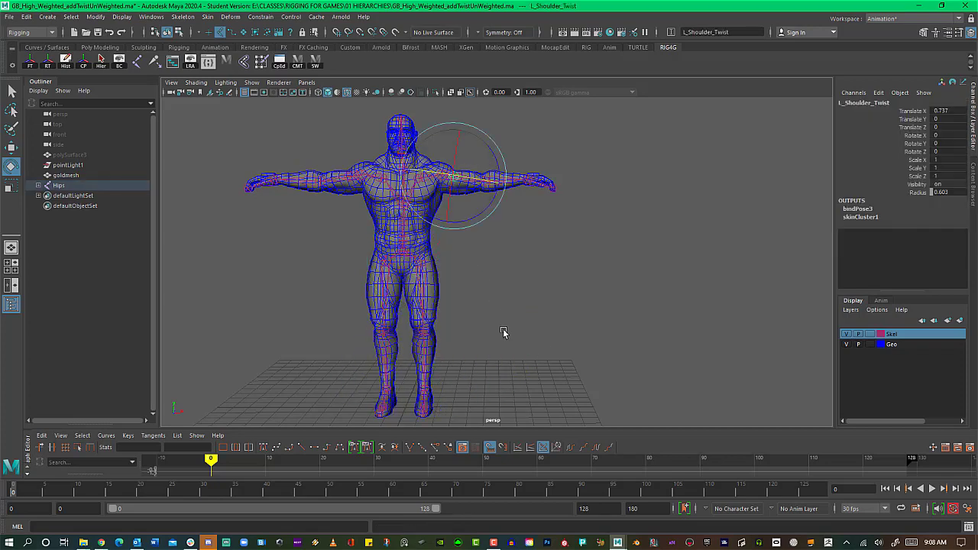
click(503, 328)
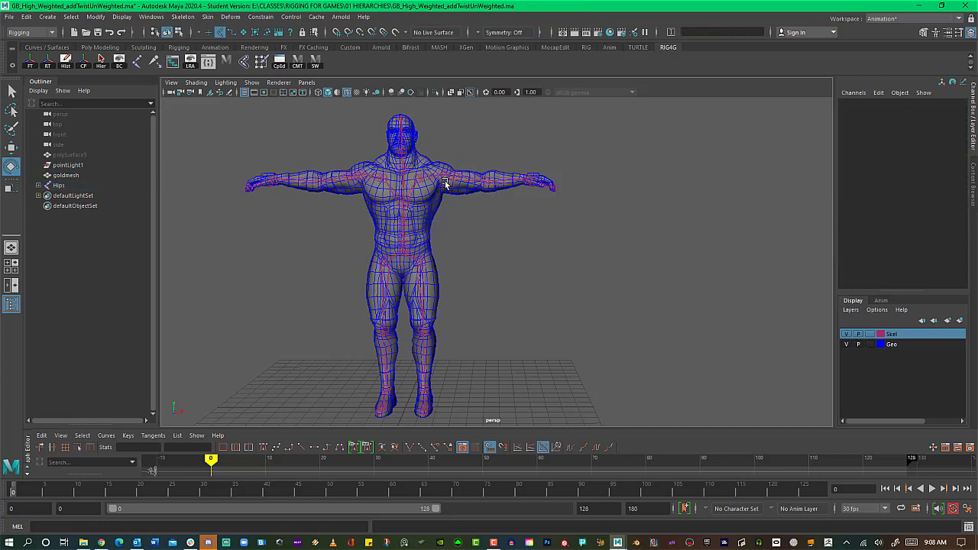